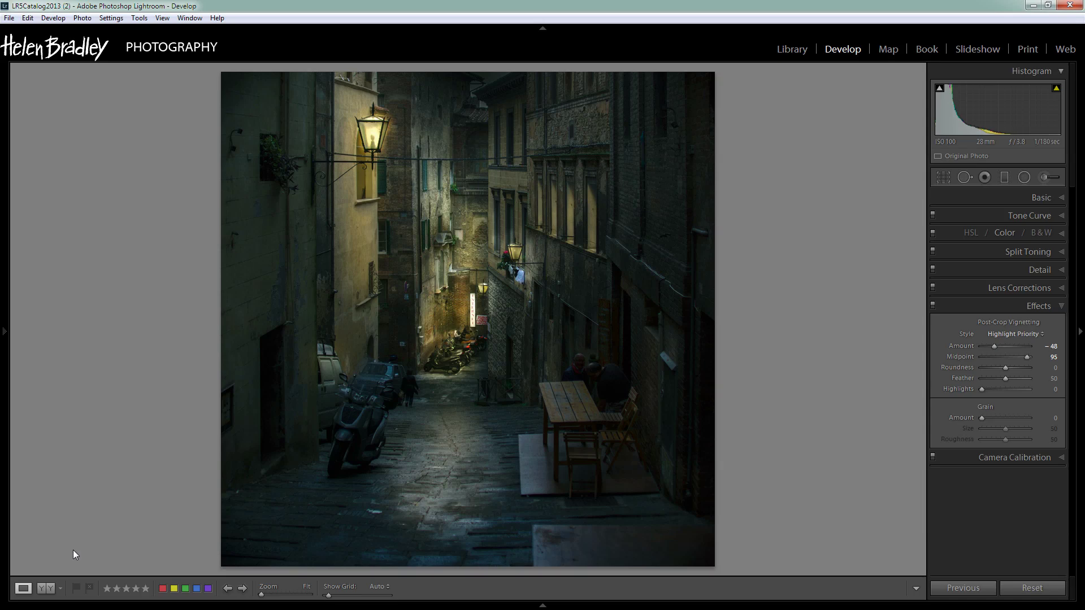
Compare the finished night-scene edit of the alley photo with its unedited version
key("backslash")
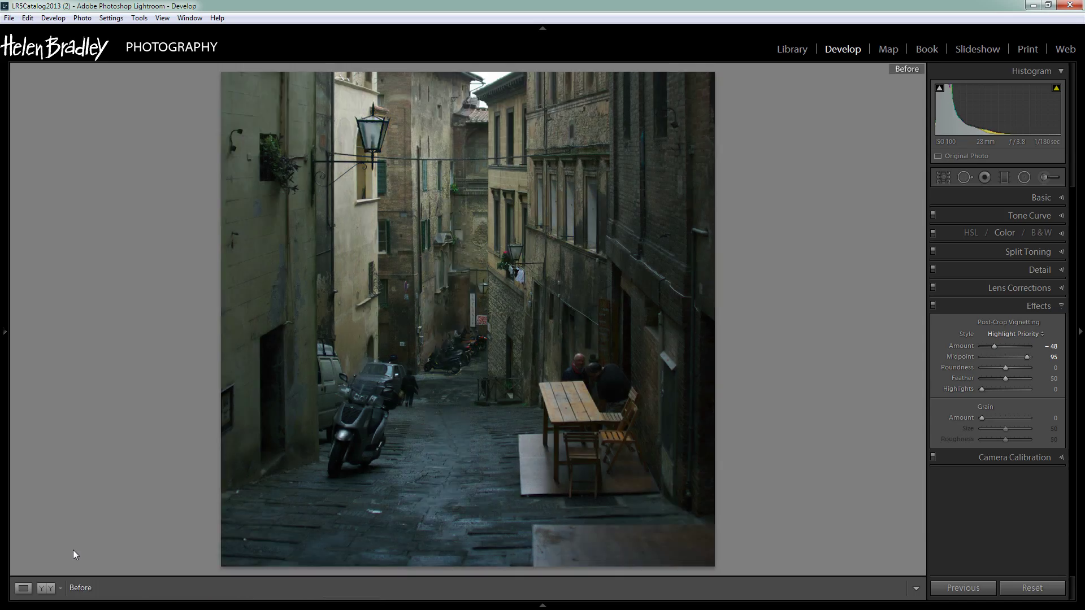
key("backslash")
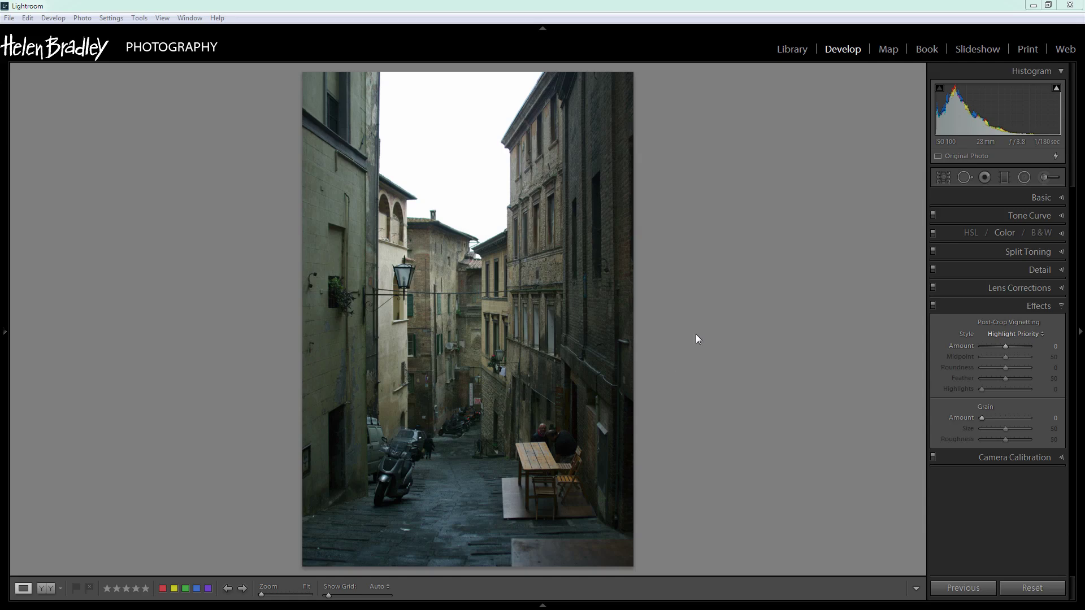
mouse_move(1056, 156)
key("alt")
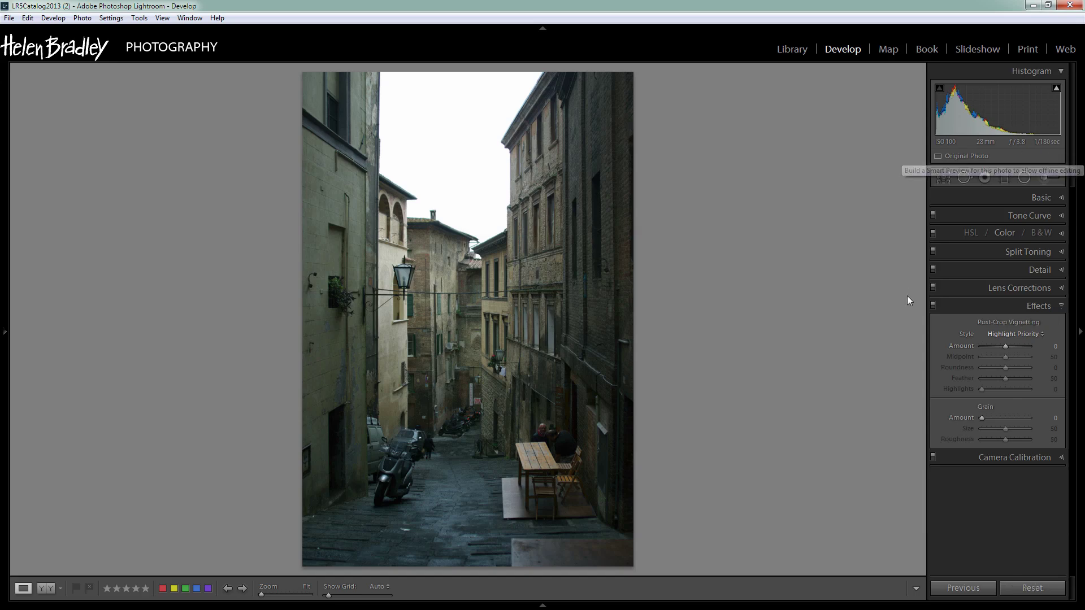
Set the crop aspect ratio to 1 x 1 and reposition the photo so the crop keeps its lower part
left_click(1059, 198)
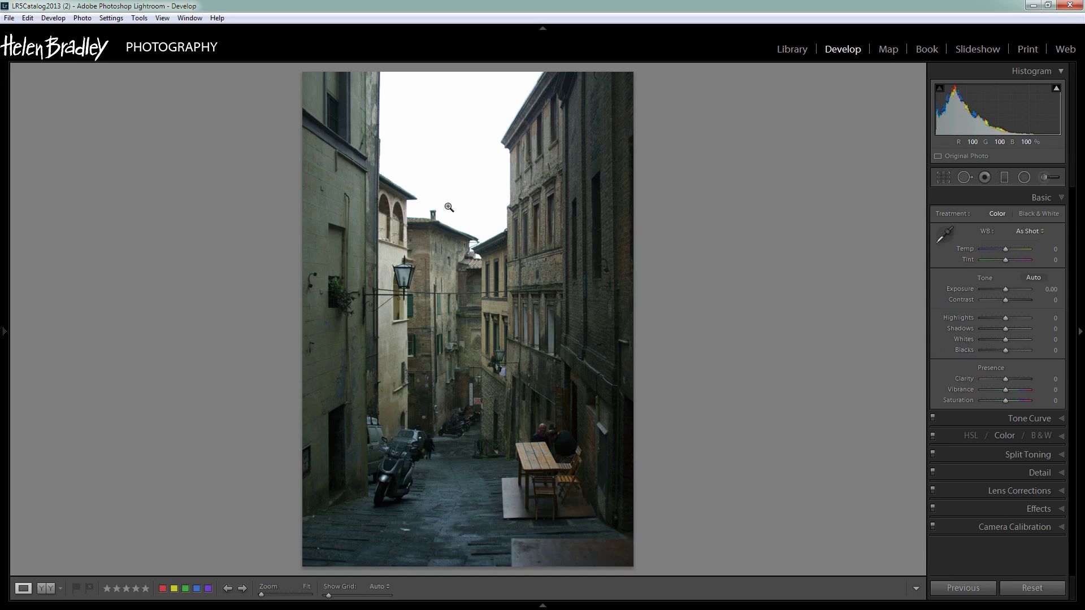
left_click(943, 177)
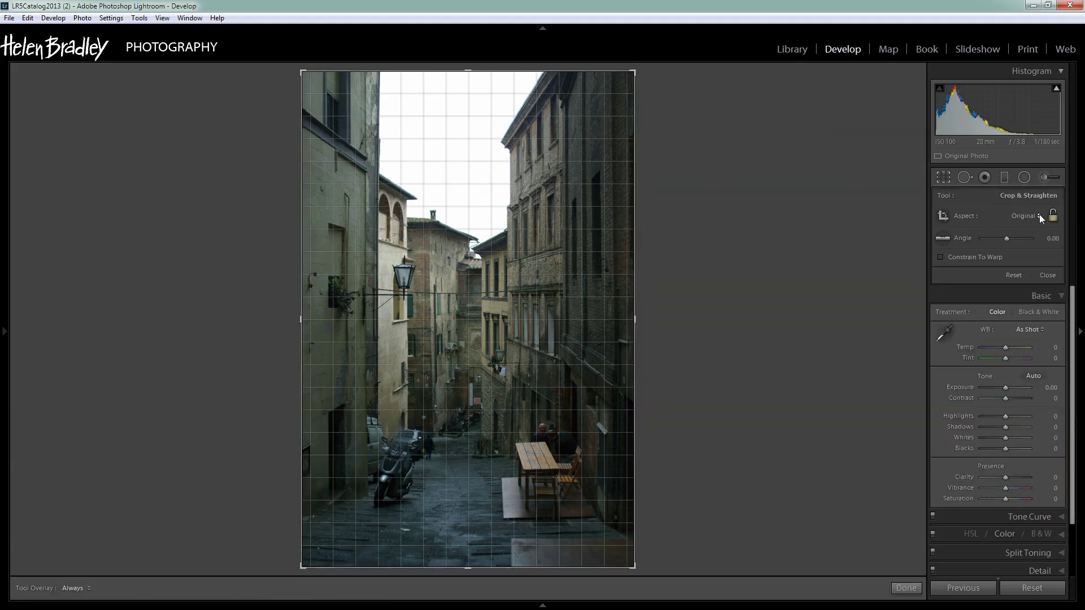
left_click(1038, 214)
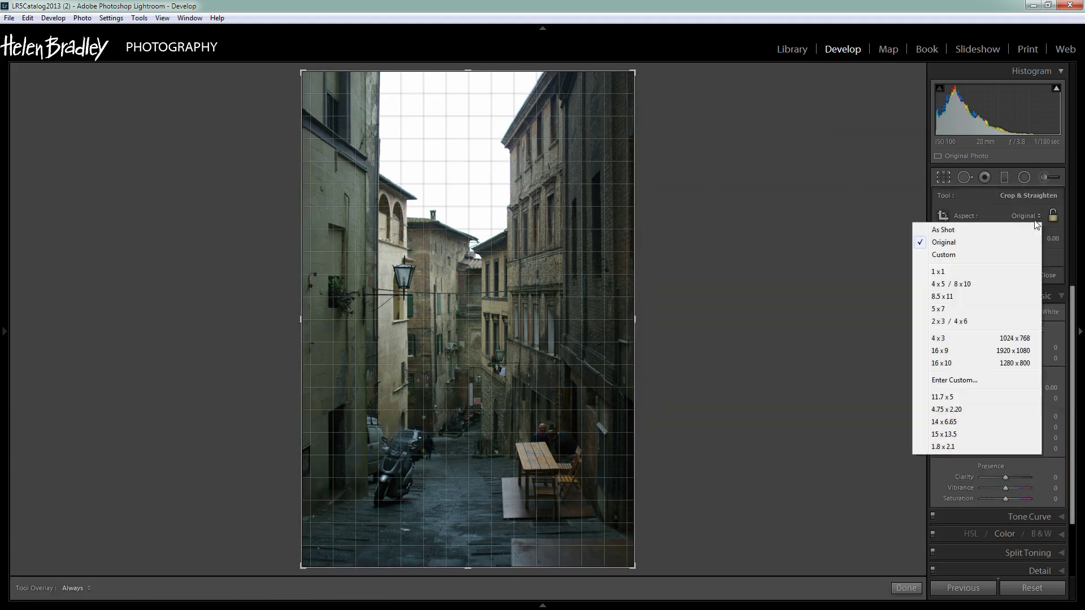
left_click(928, 274)
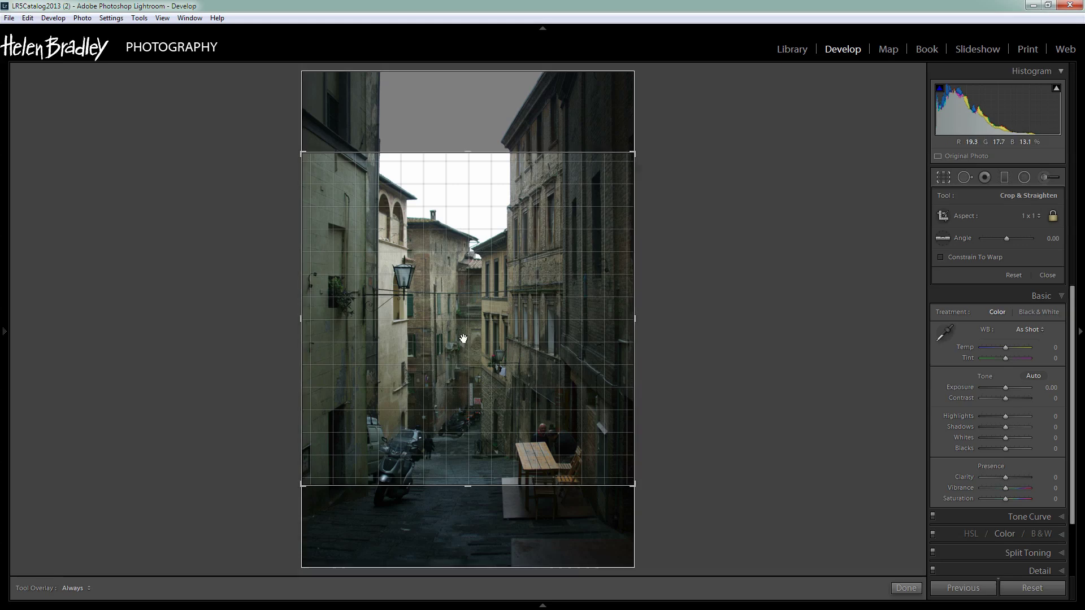
left_click_drag(461, 339, 452, 237)
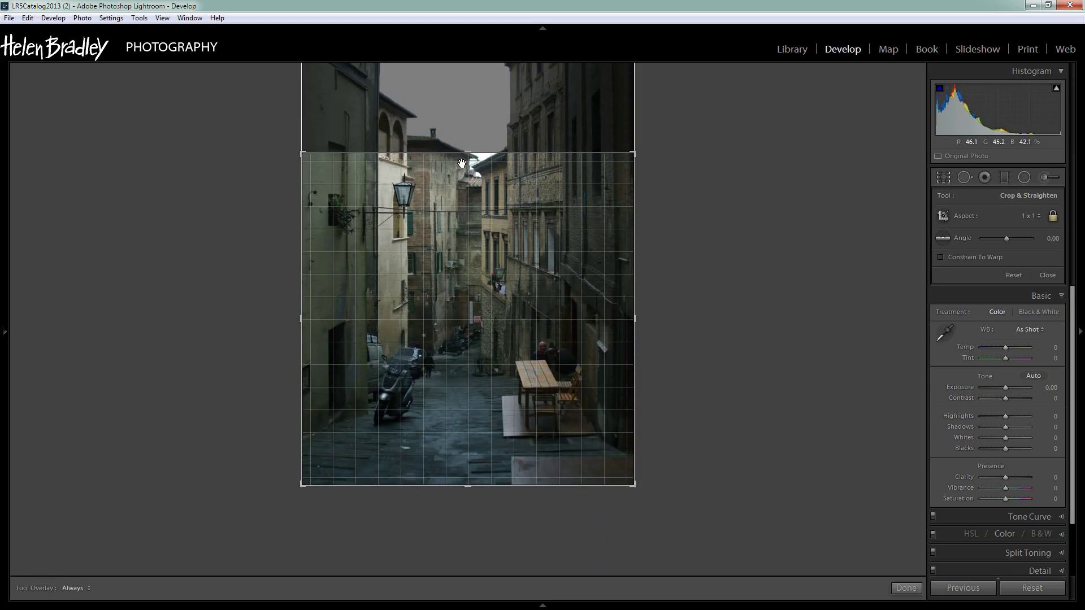
Unlock the crop's aspect ratio, extend its upper edge slightly upward and apply the crop
left_click(1053, 215)
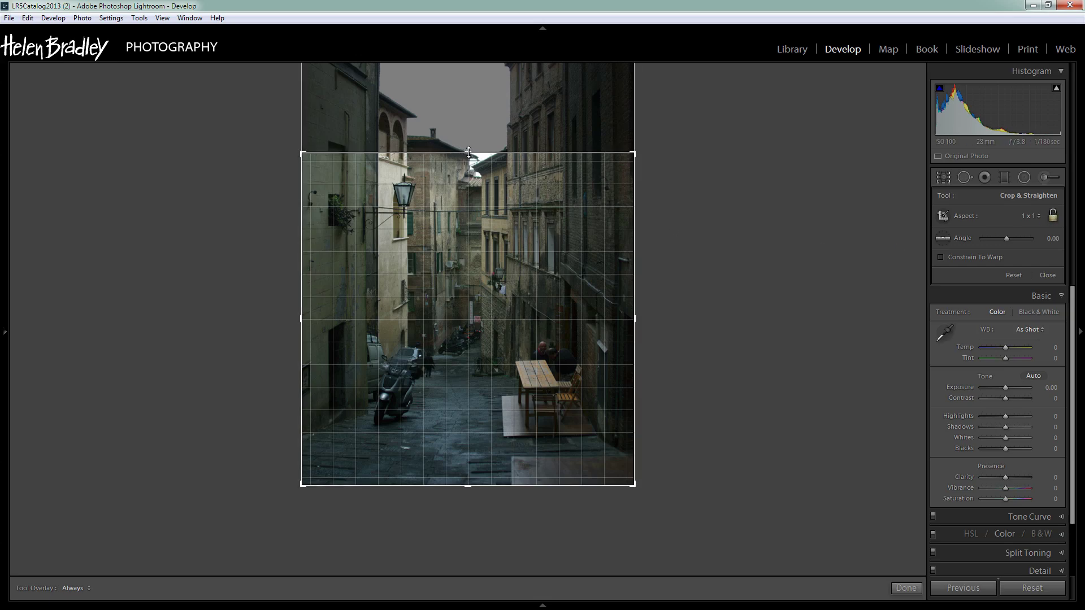
left_click_drag(469, 152, 469, 145)
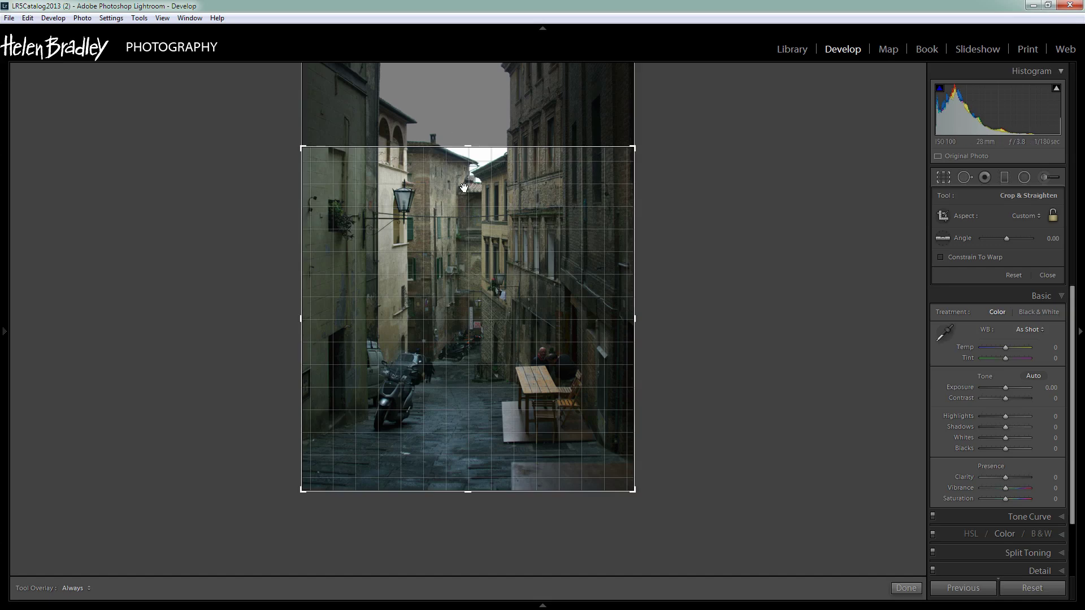
left_click(905, 588)
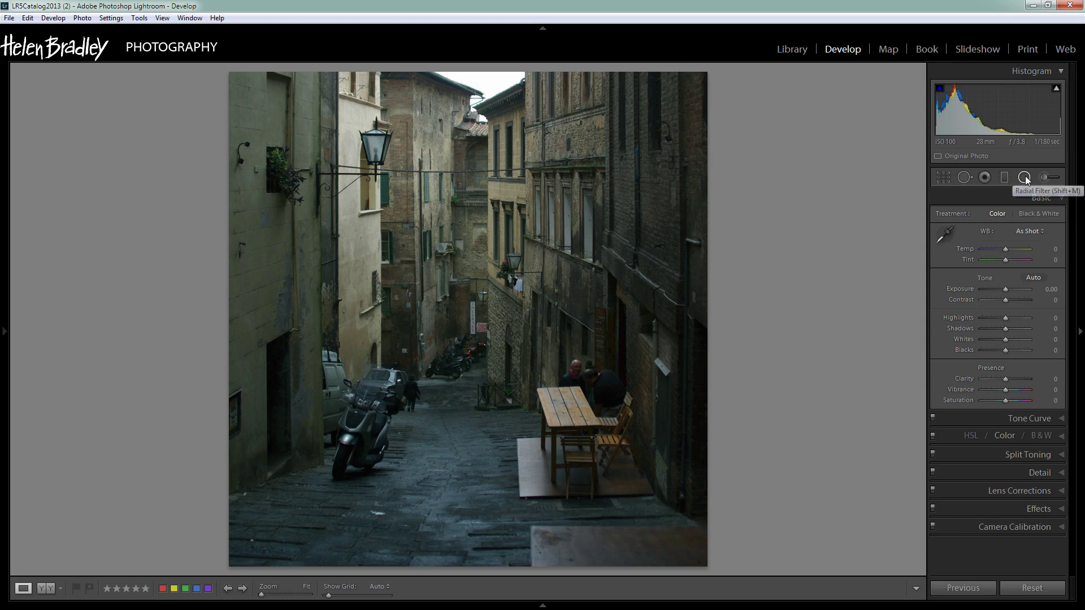
Place a radial filter over the sky between the rooftops, invert its mask, and flatten and centre the ellipse on the sky
left_click(1026, 178)
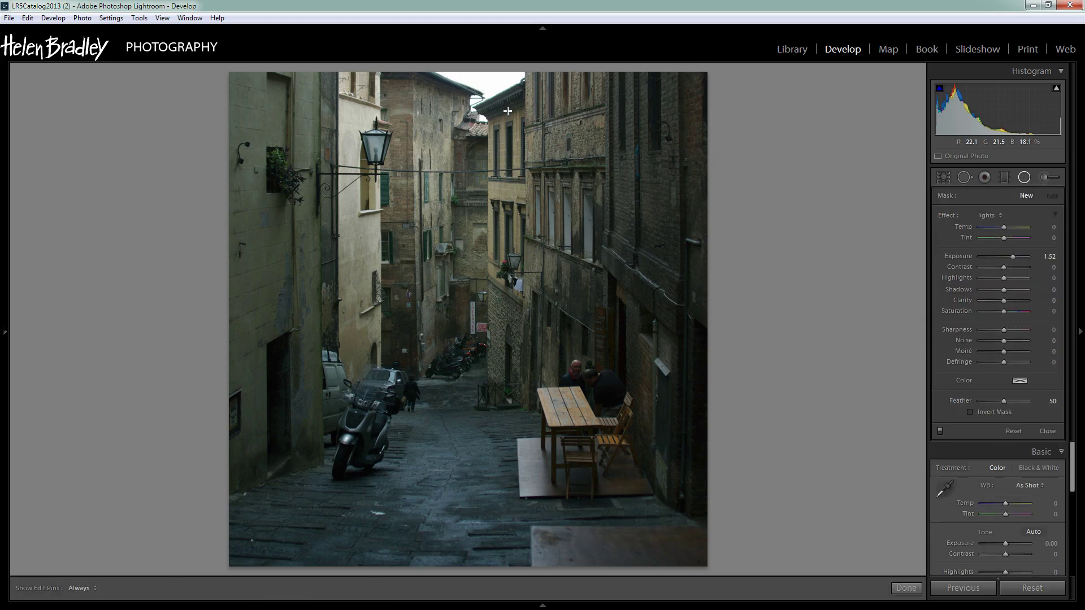
left_click_drag(507, 116, 433, 57)
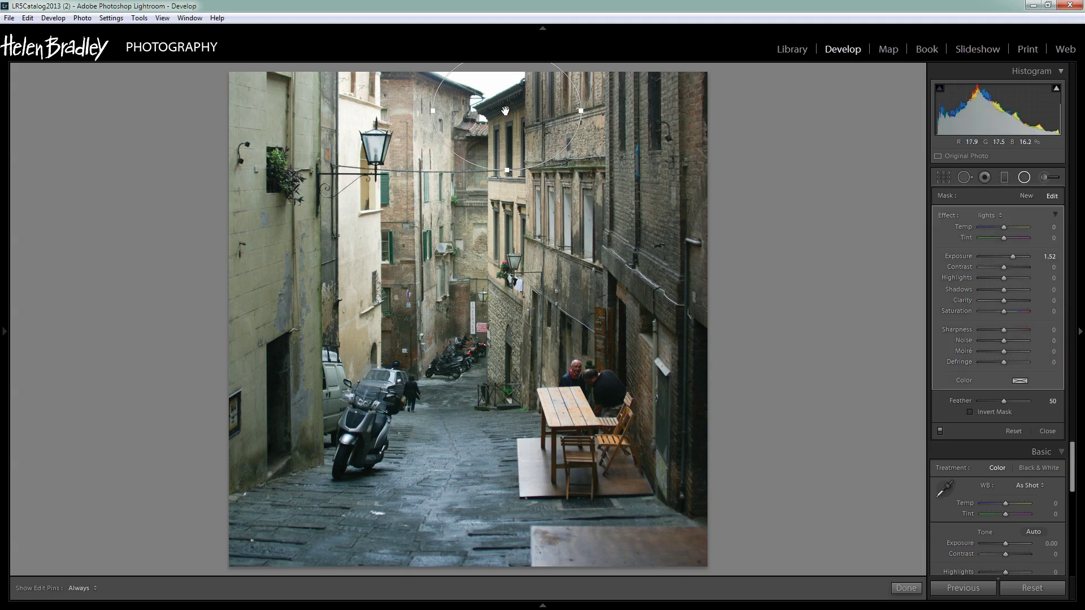
left_click_drag(507, 116, 470, 101)
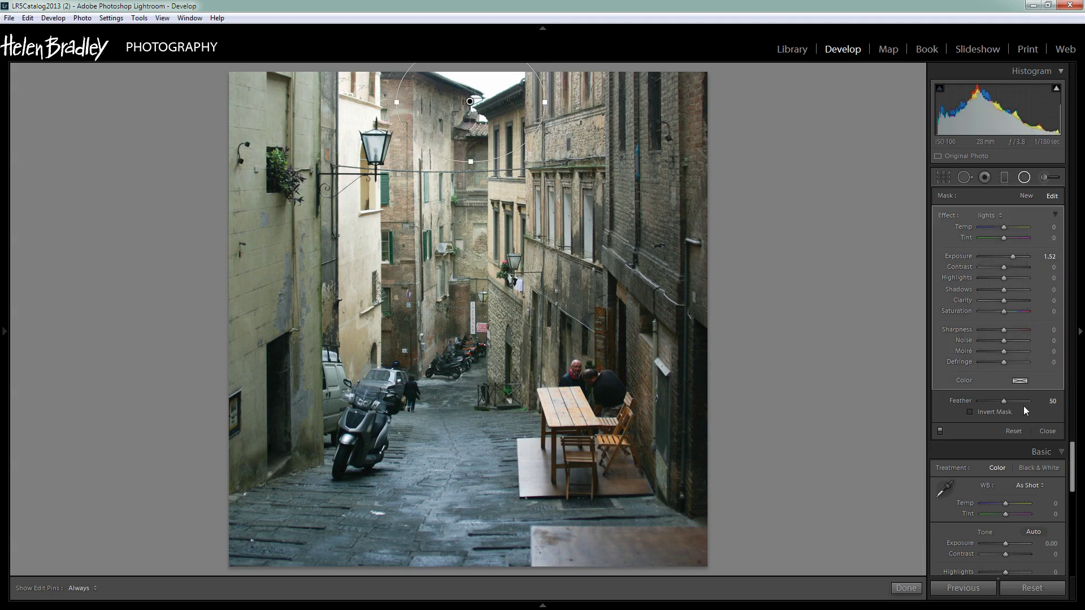
left_click(970, 412)
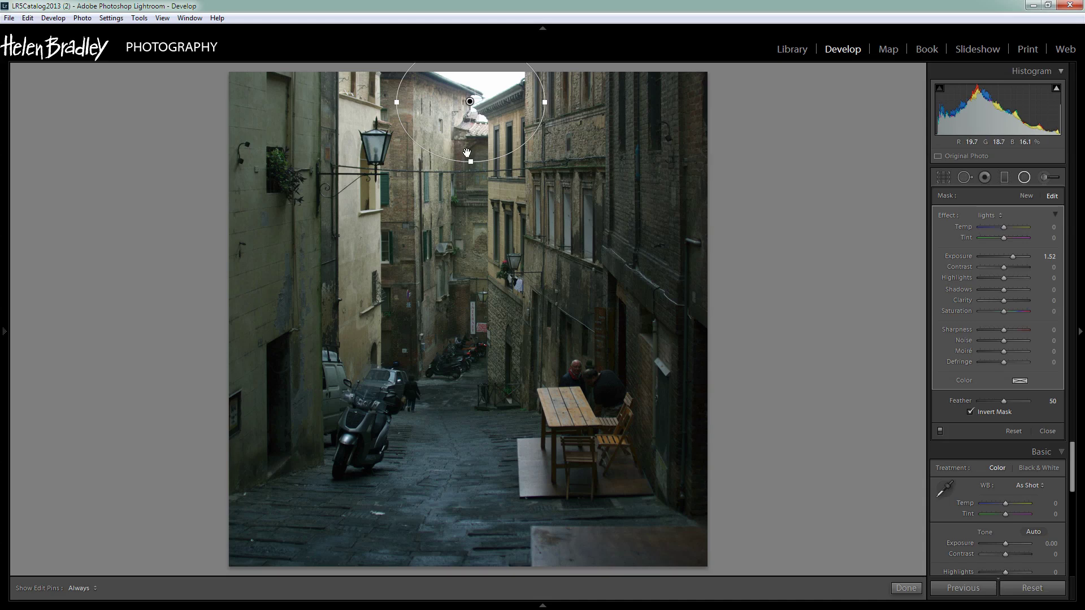
left_click_drag(471, 161, 472, 53)
left_click_drag(470, 100, 474, 93)
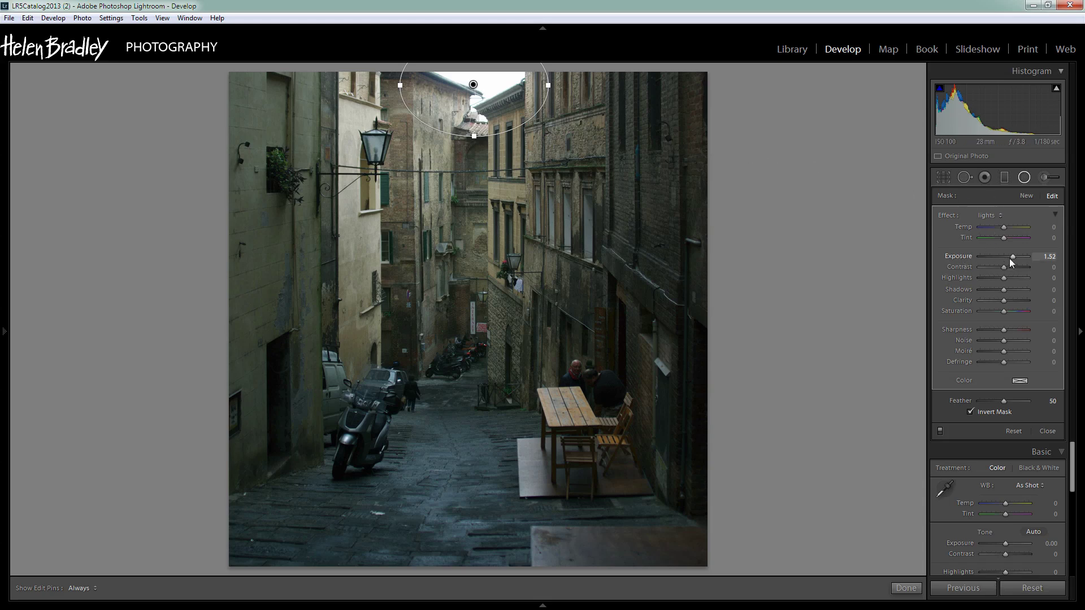
Set the sky radial filter's exposure to -2.95 and finish the filter
left_click_drag(1010, 259, 988, 257)
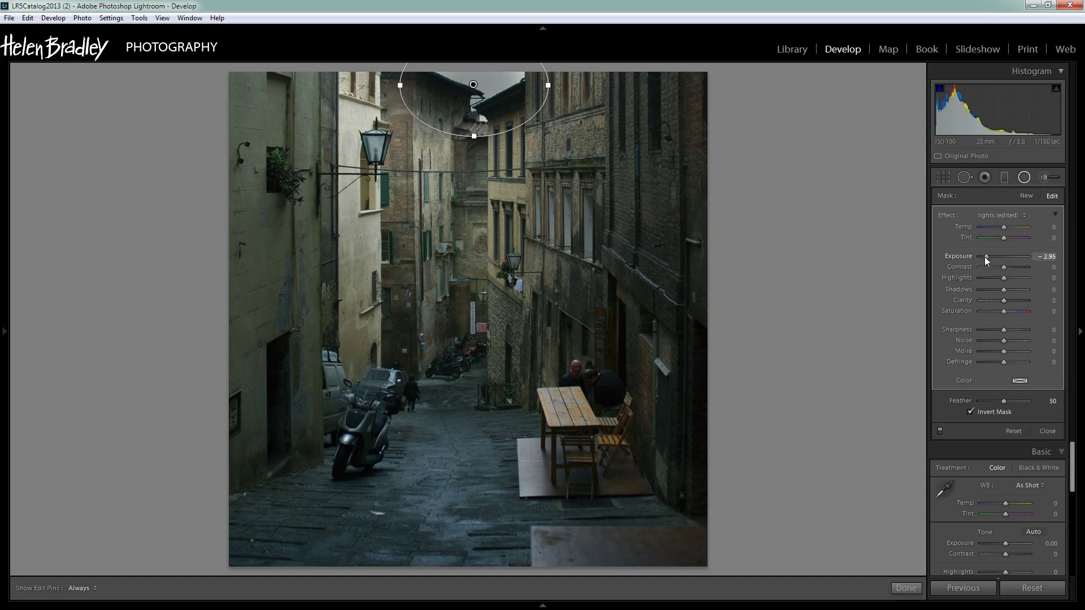
left_click_drag(984, 256, 984, 257)
left_click(904, 587)
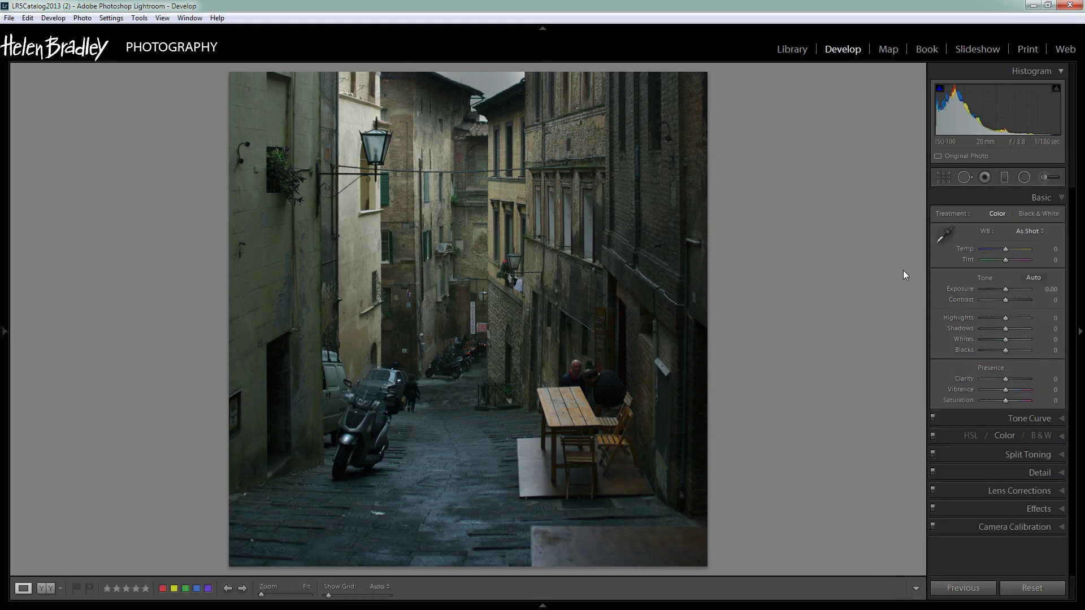
Darken the whole photo with exposure -1.31, whites +43 and blacks -2, previewing the clipping while adjusting
left_click_drag(1005, 287, 999, 288)
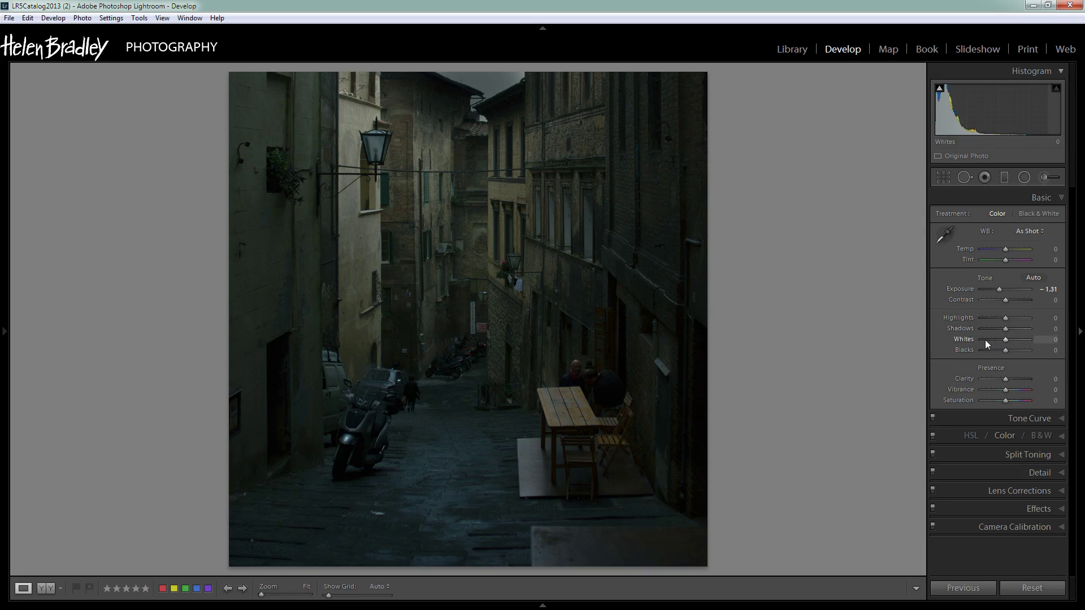
key("alt")
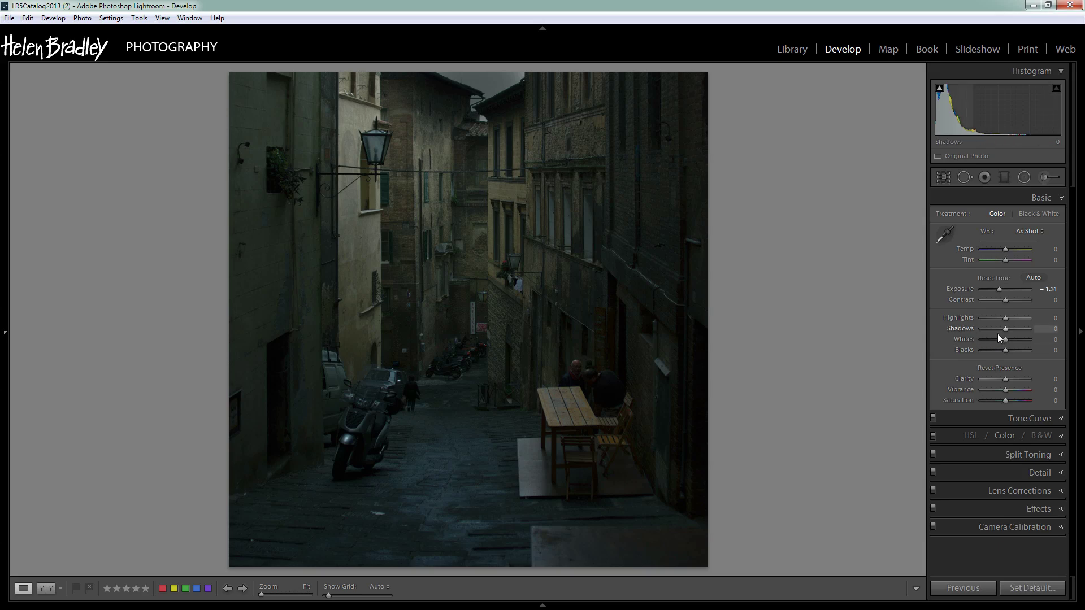
left_click(1005, 338, "alt")
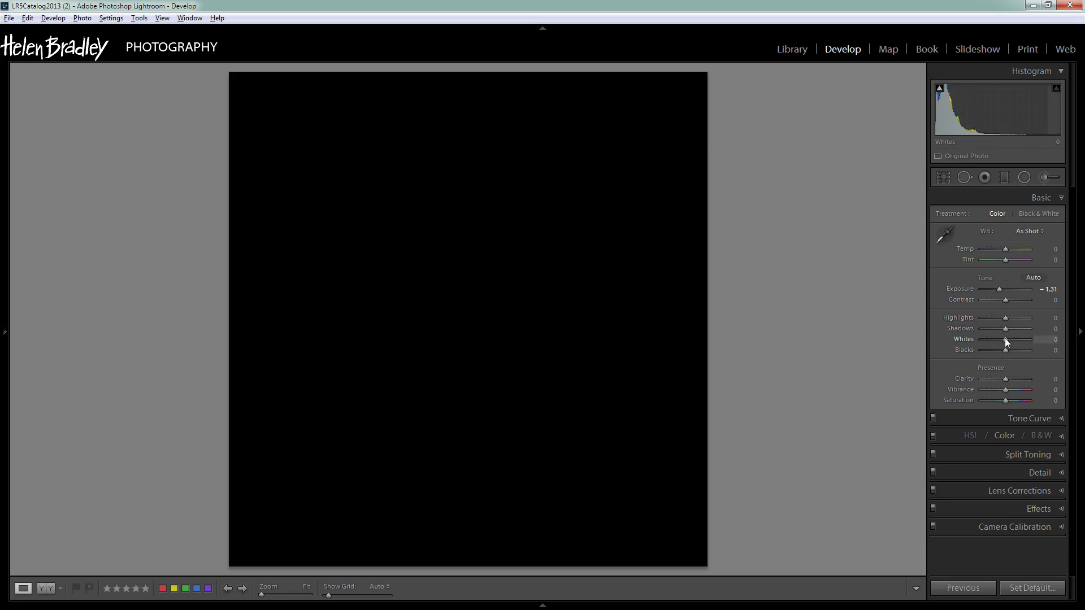
left_click_drag(1006, 339, 1015, 341)
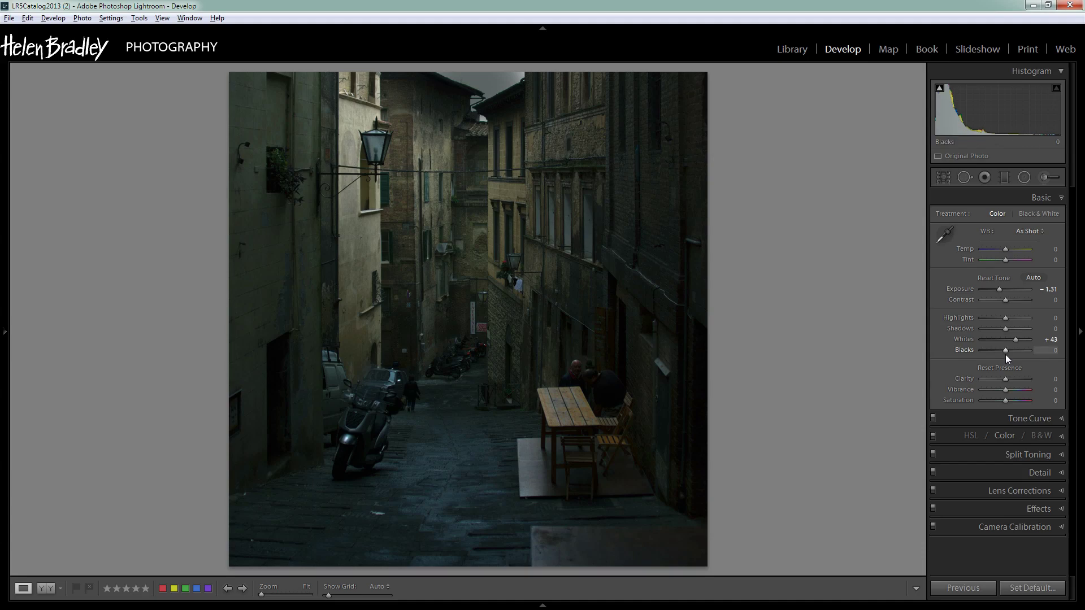
left_click_drag(1006, 351, 1005, 349)
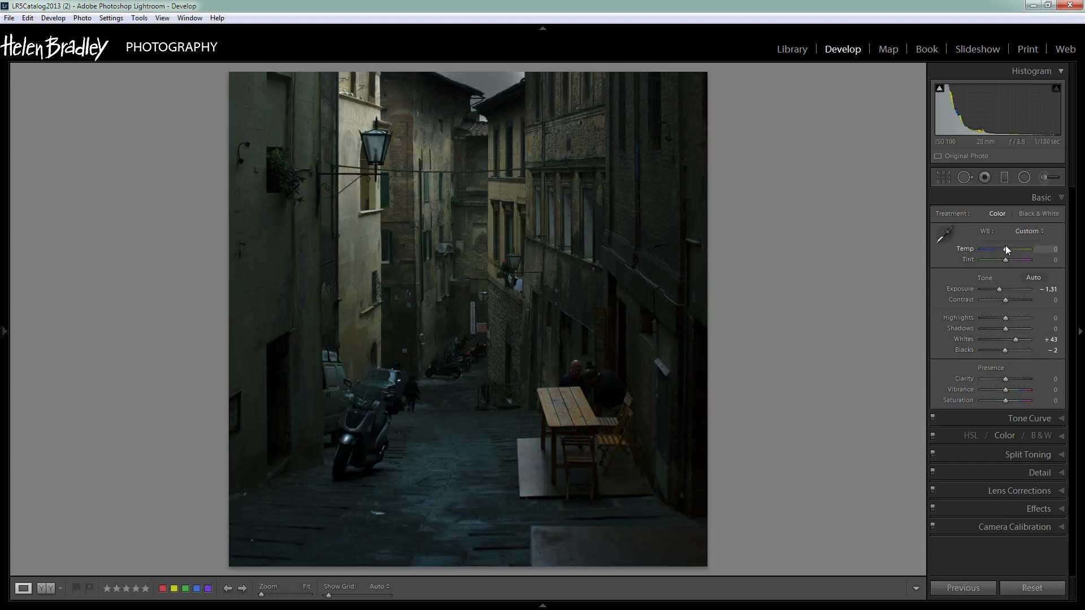
Cool the whole photo to temperature -29 and lower its exposure to -1.67
left_click_drag(1006, 249, 999, 248)
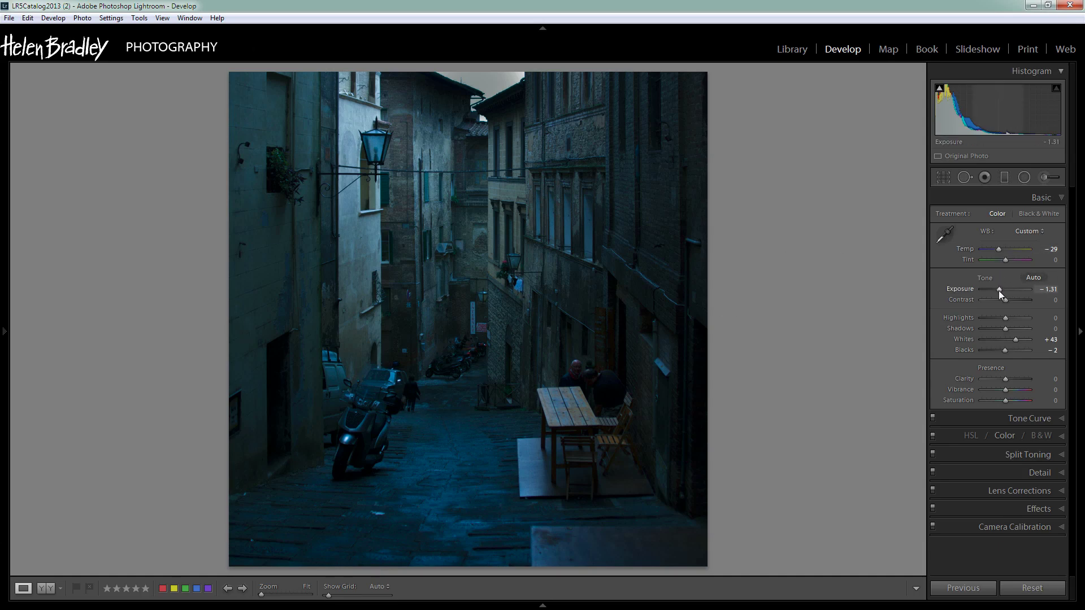
left_click_drag(998, 291, 997, 290)
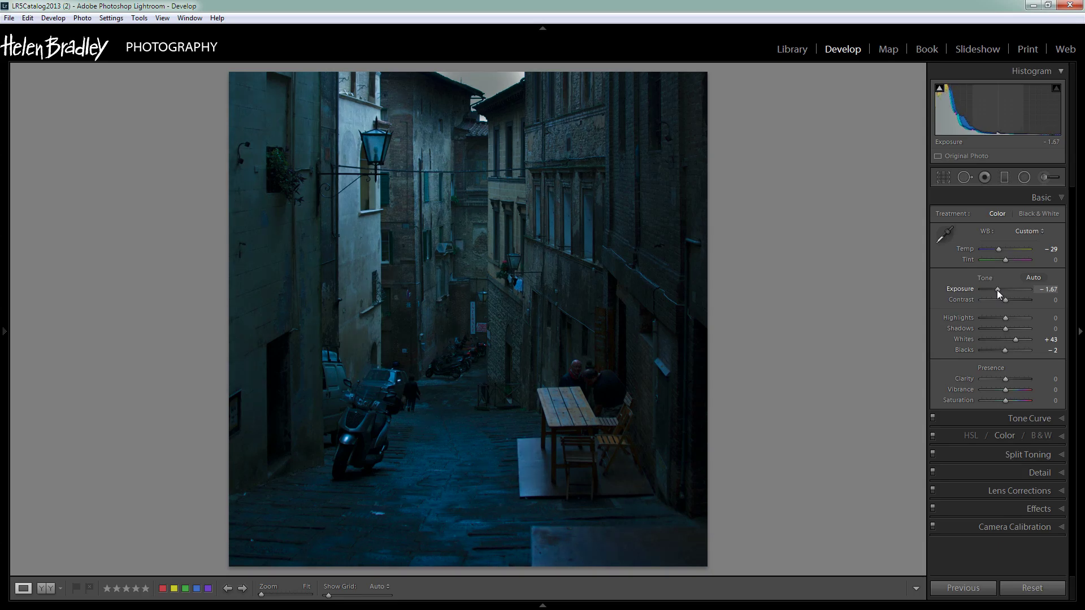
Reposition and enlarge the sky's radial filter, setting its exposure to -4.00, contrast -88, highlights -93 and shadows -62
left_click(1024, 177)
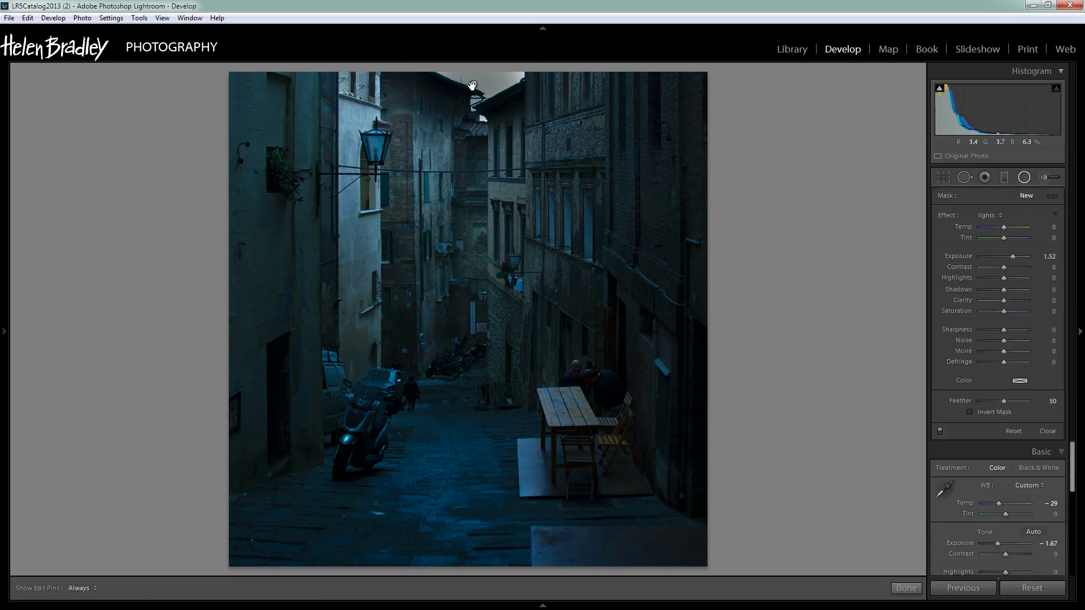
left_click(473, 85)
left_click_drag(474, 136, 479, 82)
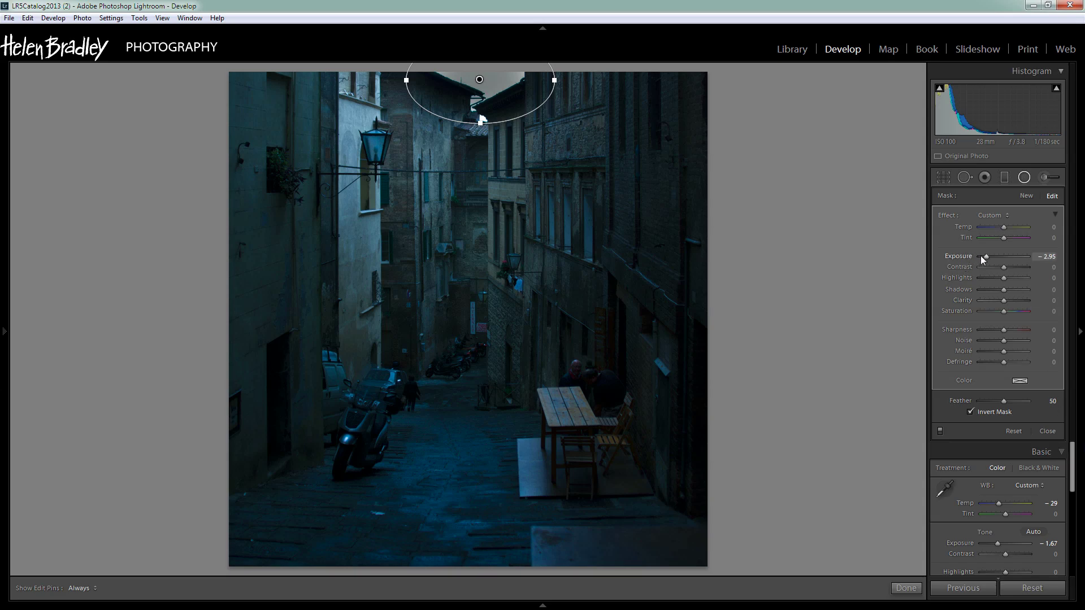
left_click_drag(985, 256, 989, 290)
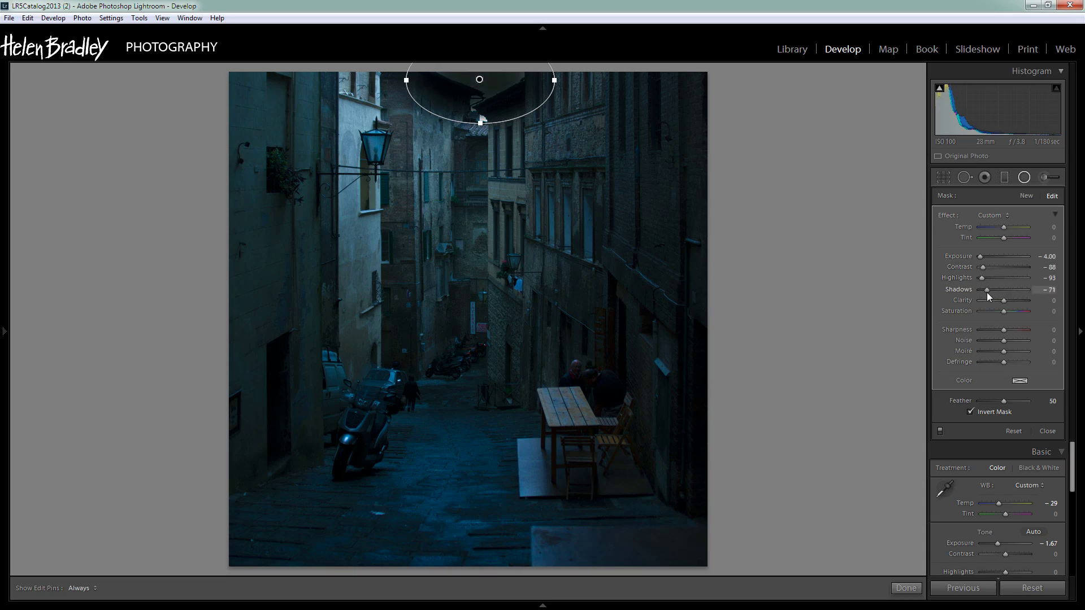
left_click_drag(481, 123, 486, 137)
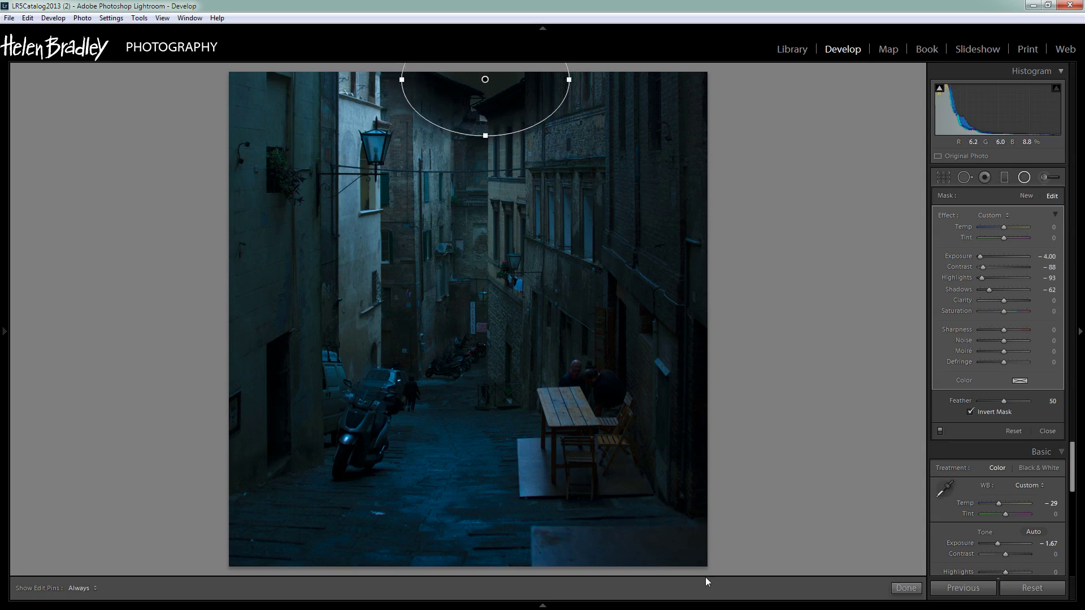
left_click(904, 589)
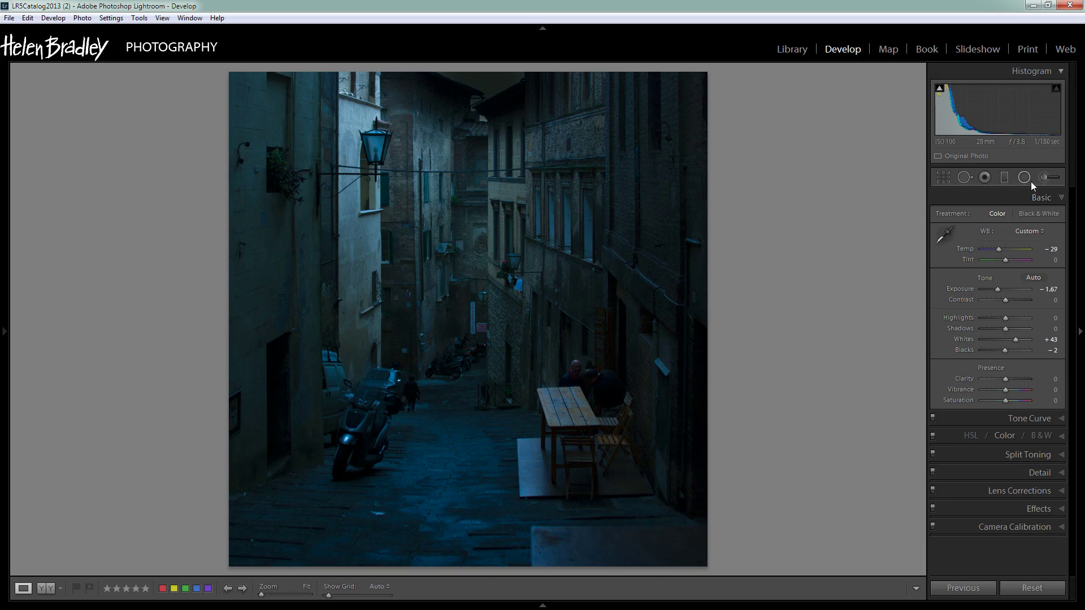
Add an Adjustment Brush dab with the lights effect at exposure 1.52 on the glass of the large street lamp
left_click(1045, 177)
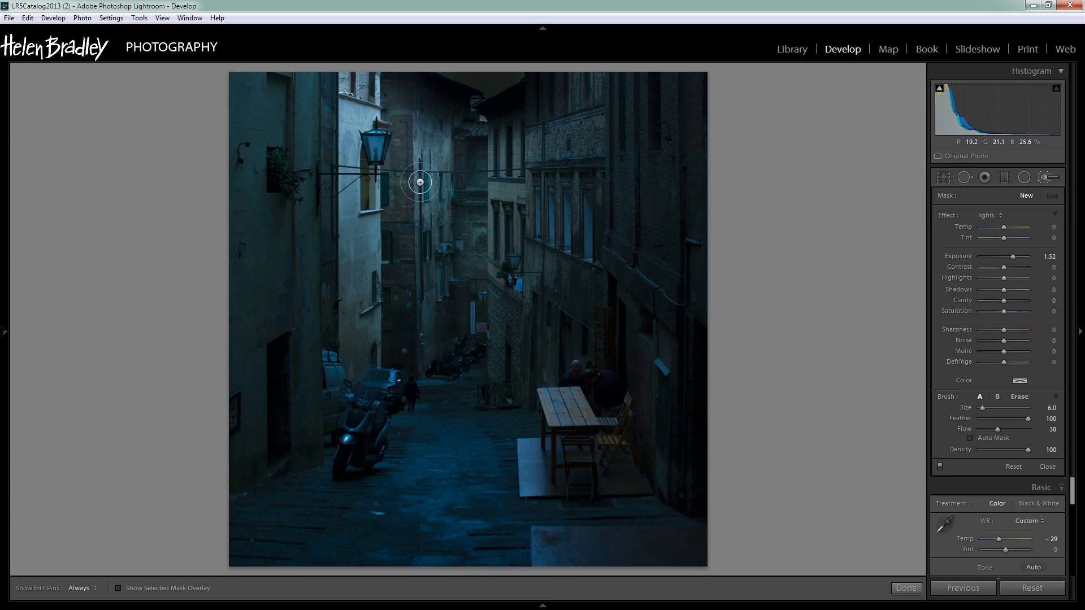
key("z")
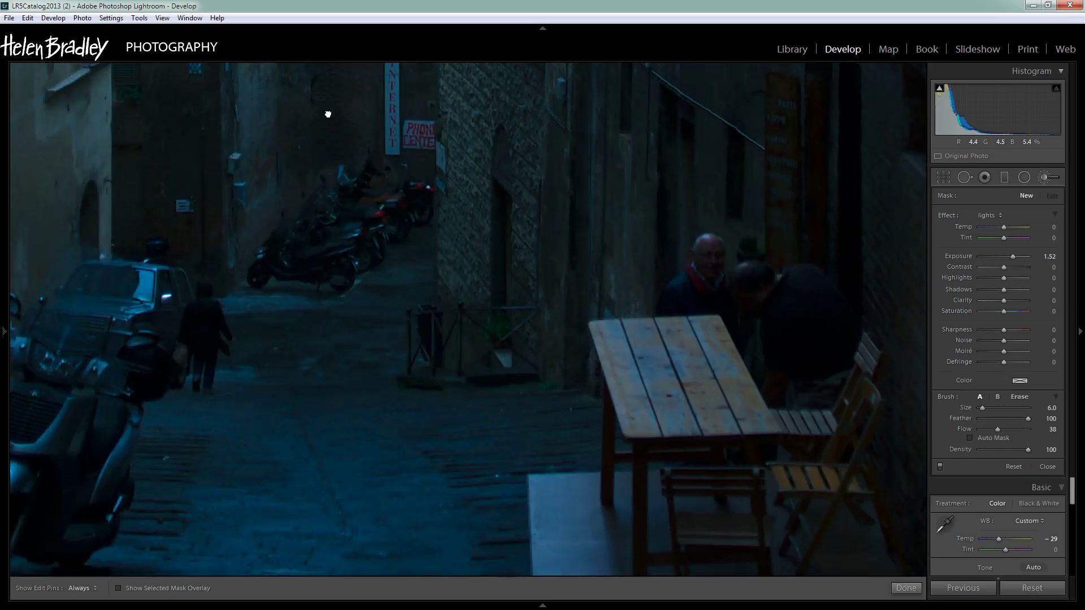
left_click_drag(327, 115, 474, 337)
mouse_move(373, 230)
left_mouse_down()
mouse_move(446, 278)
mouse_move(346, 363)
left_mouse_up()
left_click_drag(411, 243, 370, 279)
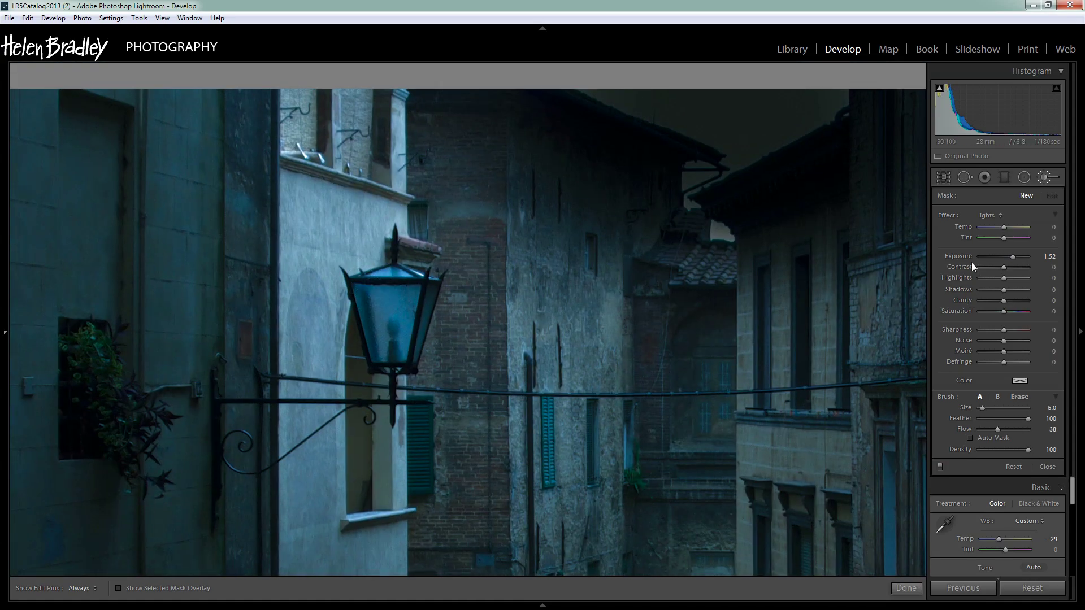
left_click(386, 307)
key("h")
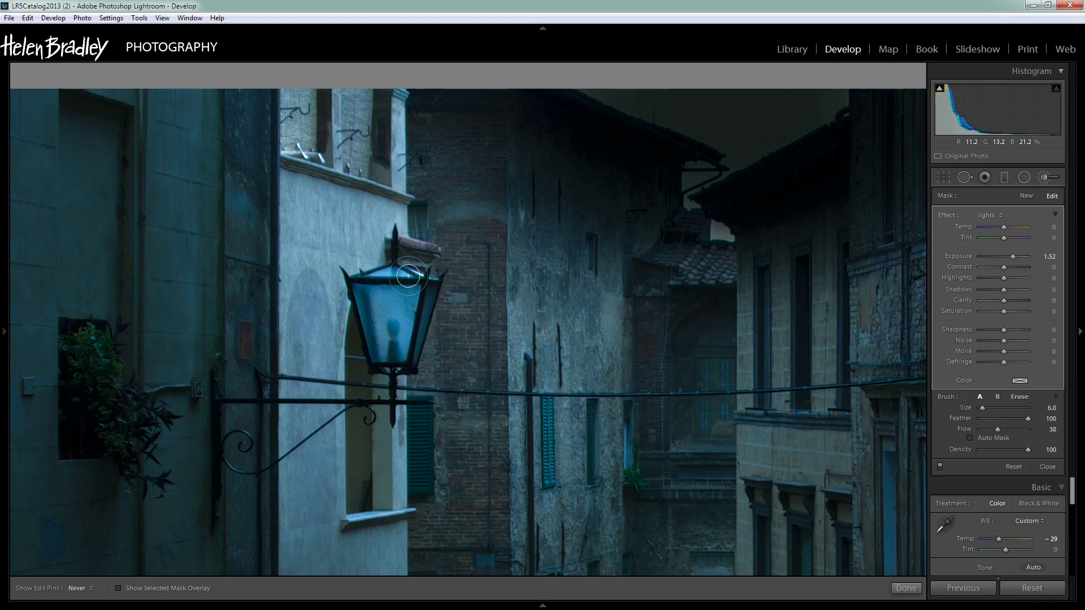
key("h")
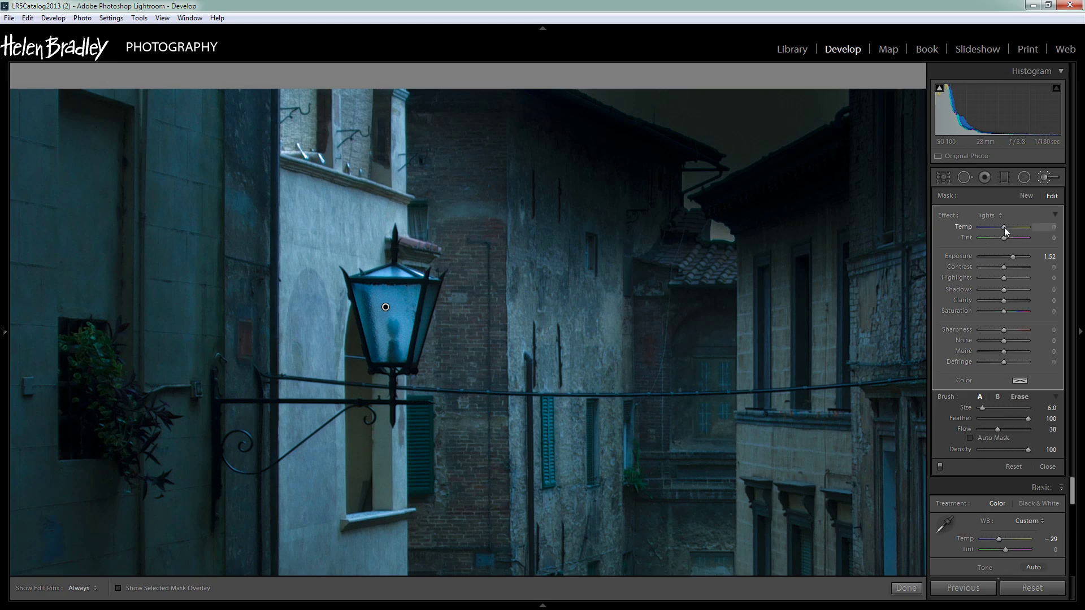
Set the large lamp's glass adjustment to temp 100 and exposure 2.86, paint over the remaining glass panes, and finish brushing
left_click_drag(1005, 228, 1029, 228)
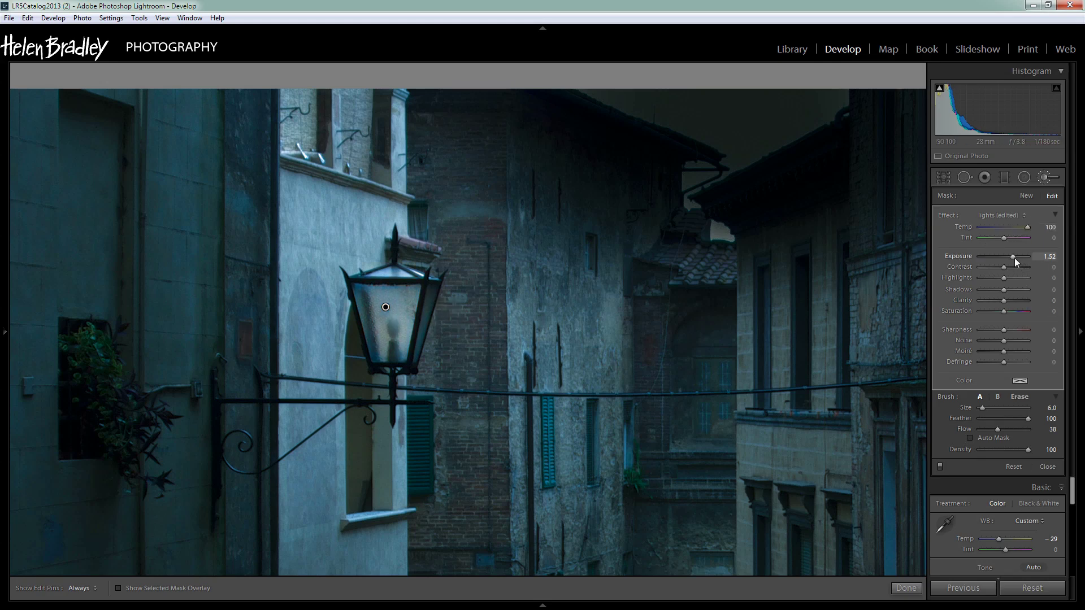
left_click_drag(1016, 257, 1019, 257)
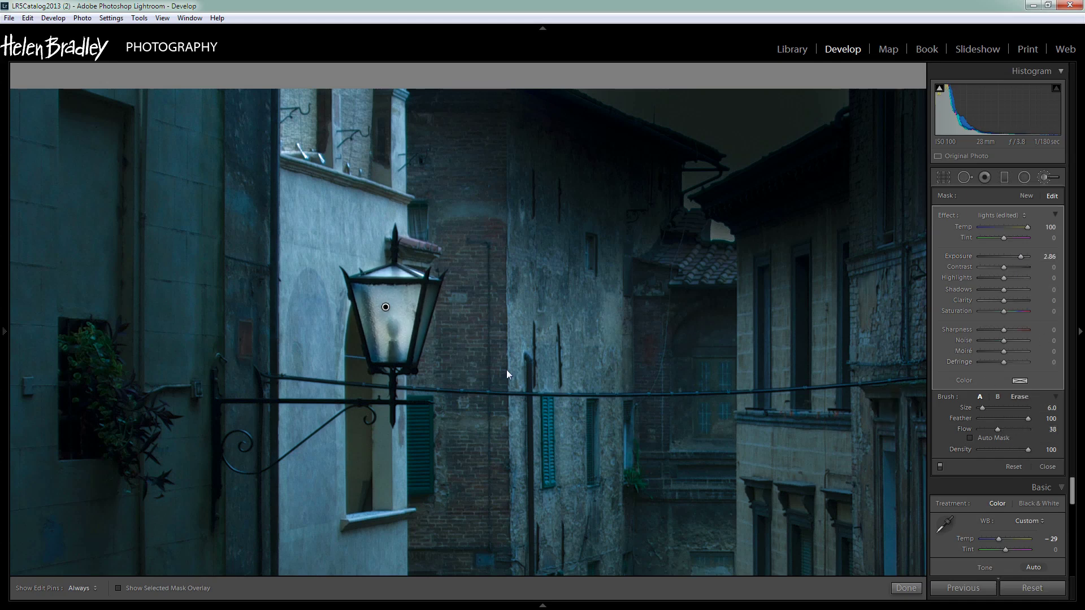
key("h")
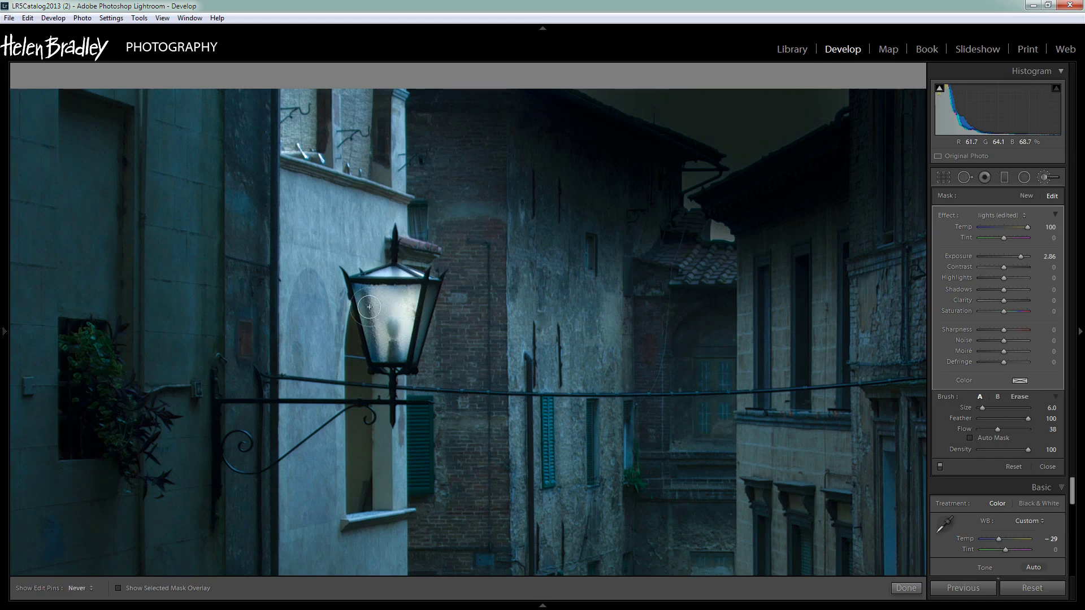
left_click_drag(369, 307, 403, 354)
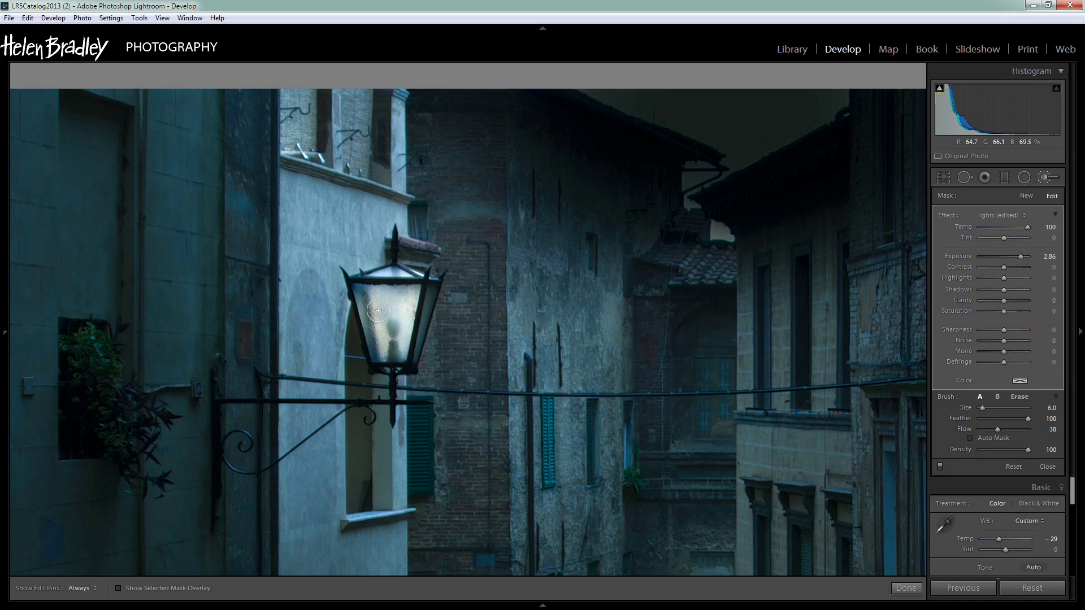
key("h")
key("h")
mouse_move(432, 294)
left_mouse_down()
mouse_move(419, 342)
mouse_move(430, 289)
left_mouse_up()
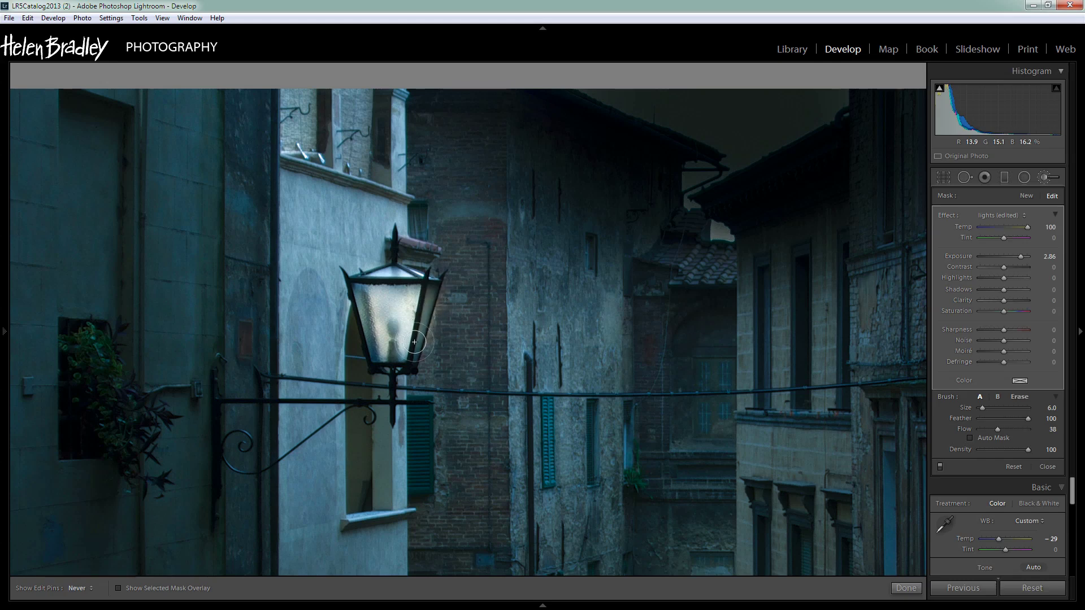
left_click_drag(414, 342, 415, 355)
key("h")
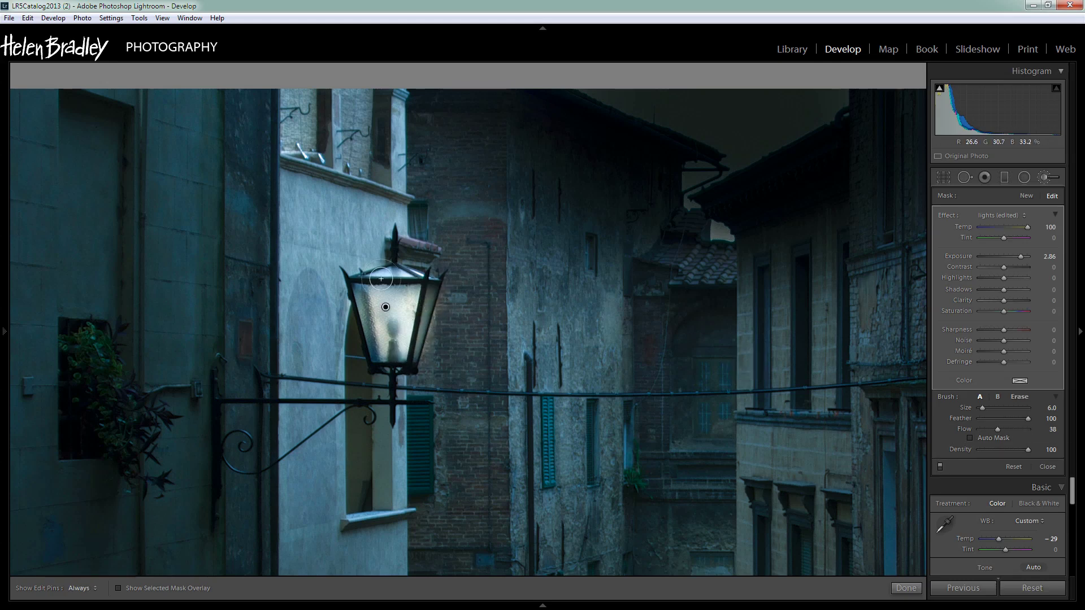
key("h")
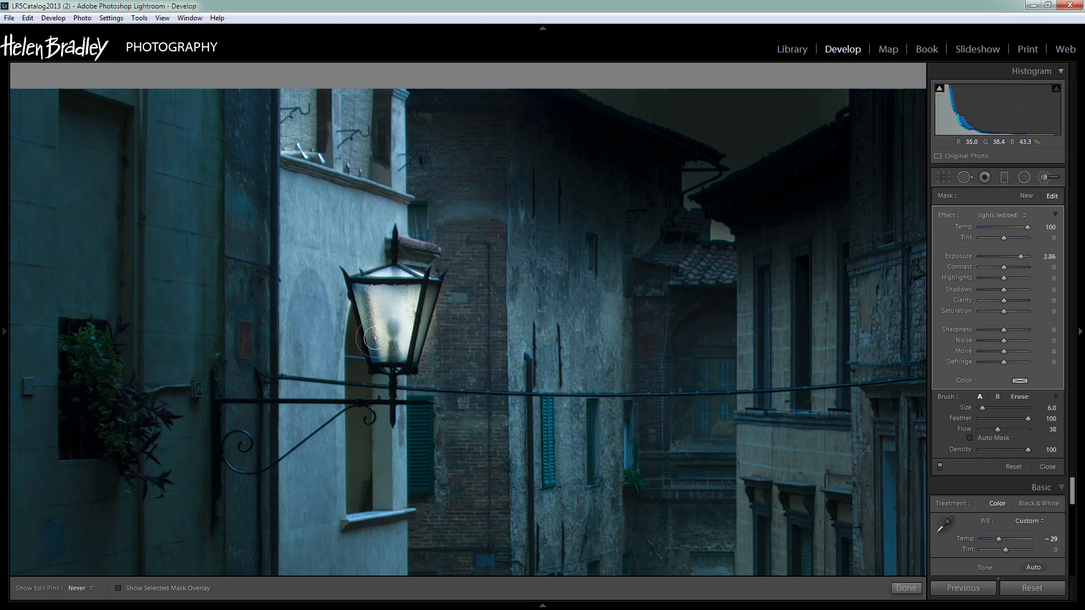
left_click(906, 588)
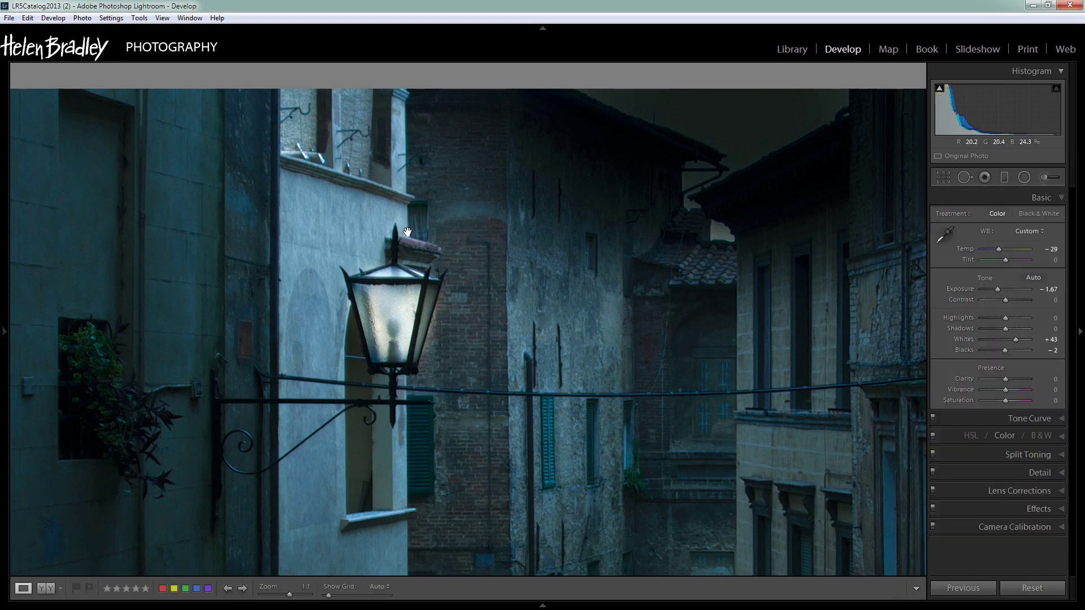
Add a second Adjustment Brush mask with the lights effect at size 12.0 and exposure 1.52, painting the pale wall around and below the lamp
left_click(1044, 178)
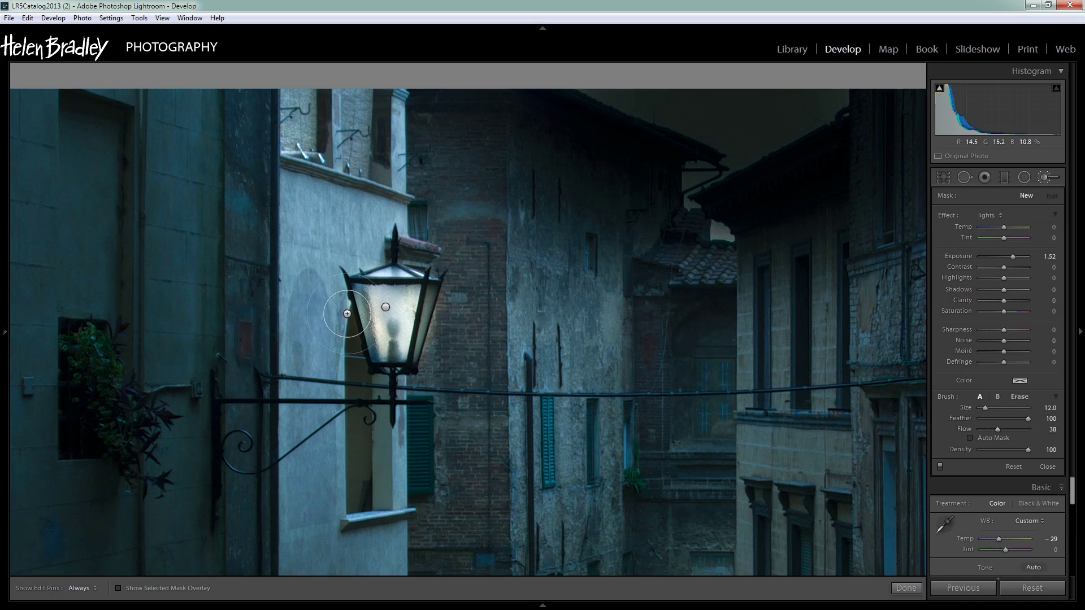
mouse_move(333, 318)
left_mouse_down()
mouse_move(324, 313)
mouse_move(360, 460)
mouse_move(347, 448)
mouse_move(305, 516)
mouse_move(380, 437)
mouse_move(371, 460)
left_mouse_up()
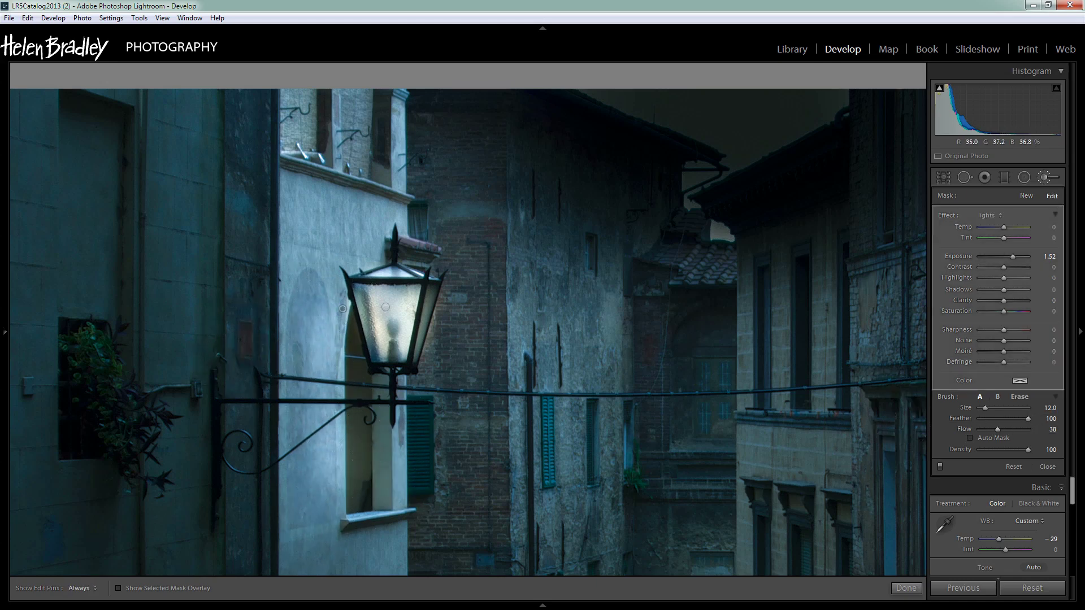
key("h")
mouse_move(309, 296)
left_mouse_down()
mouse_move(332, 282)
mouse_move(329, 312)
mouse_move(328, 265)
mouse_move(378, 234)
mouse_move(303, 209)
mouse_move(298, 251)
left_mouse_up()
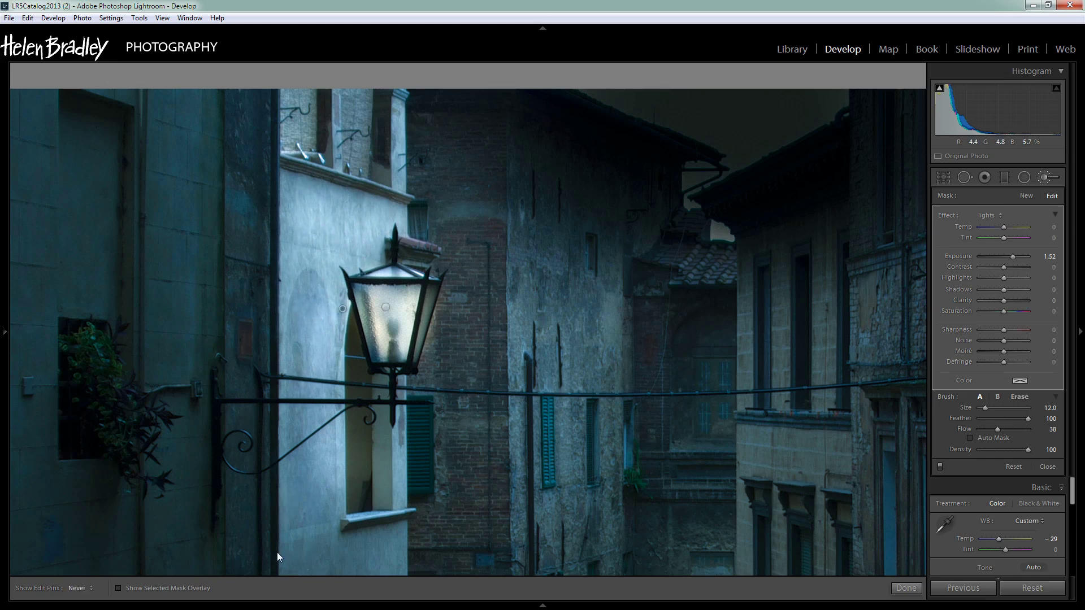
key("h")
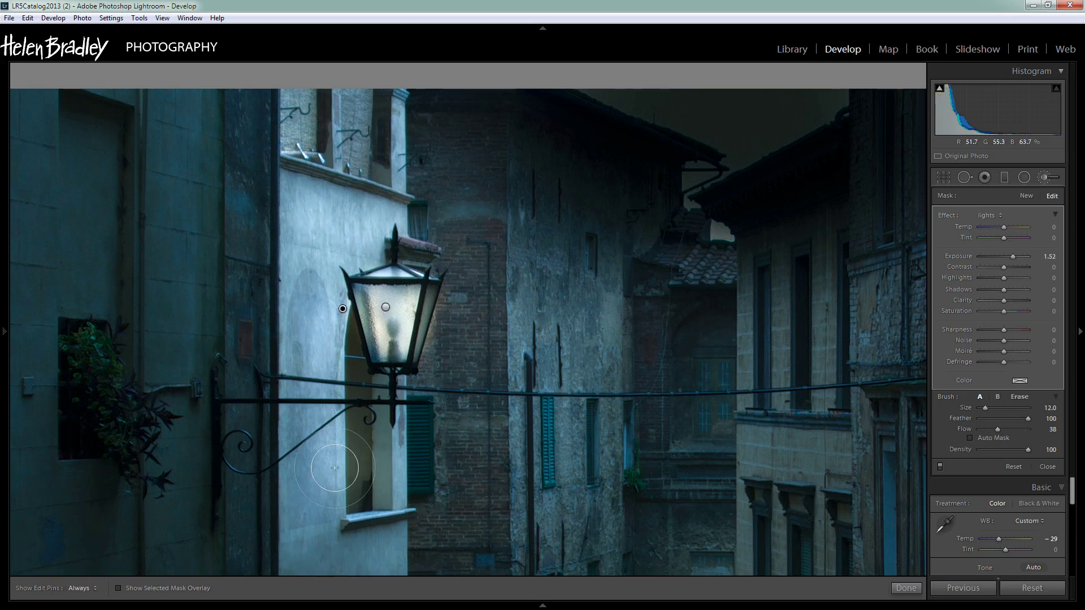
left_click(497, 518)
key("h")
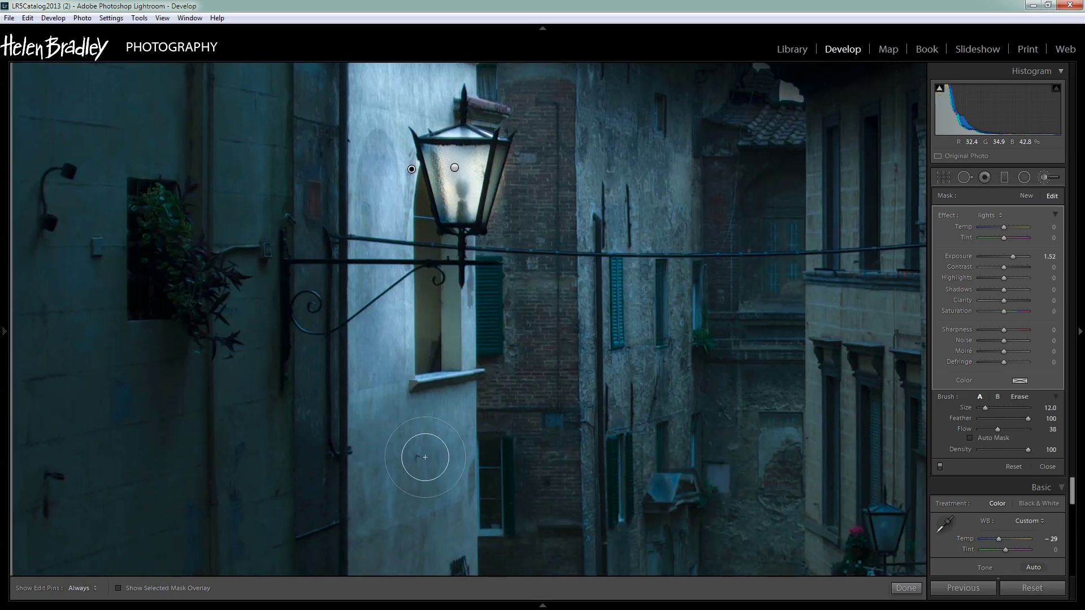
key("h")
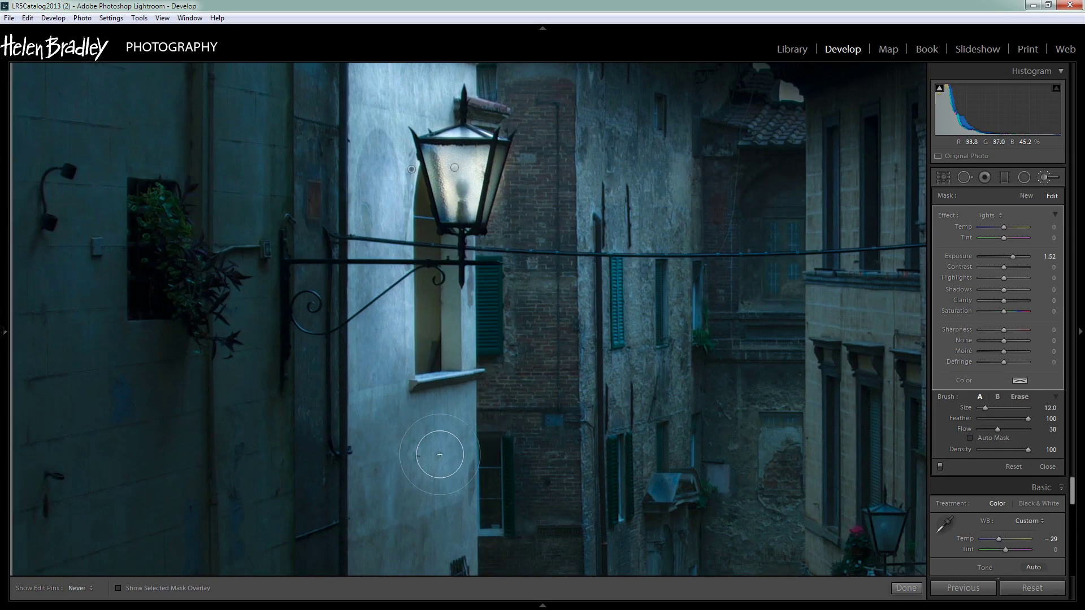
key("h")
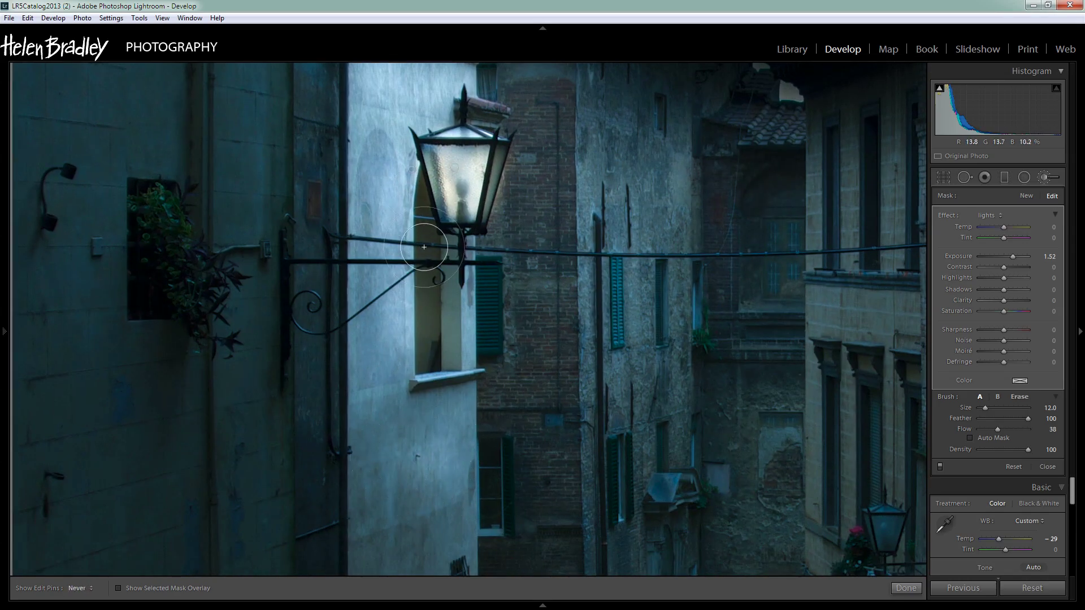
key("h")
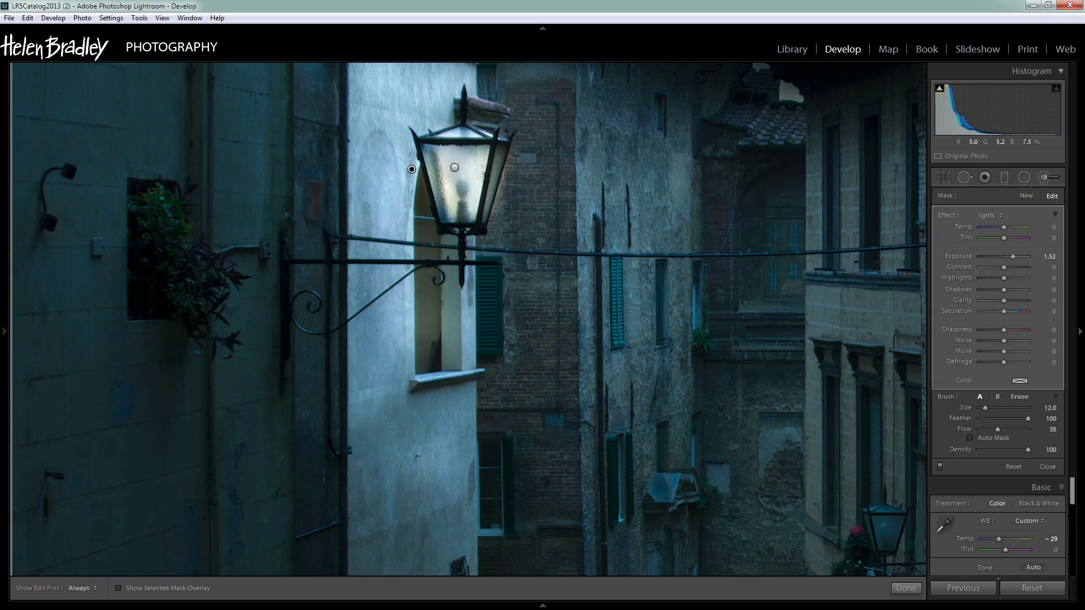
key("h")
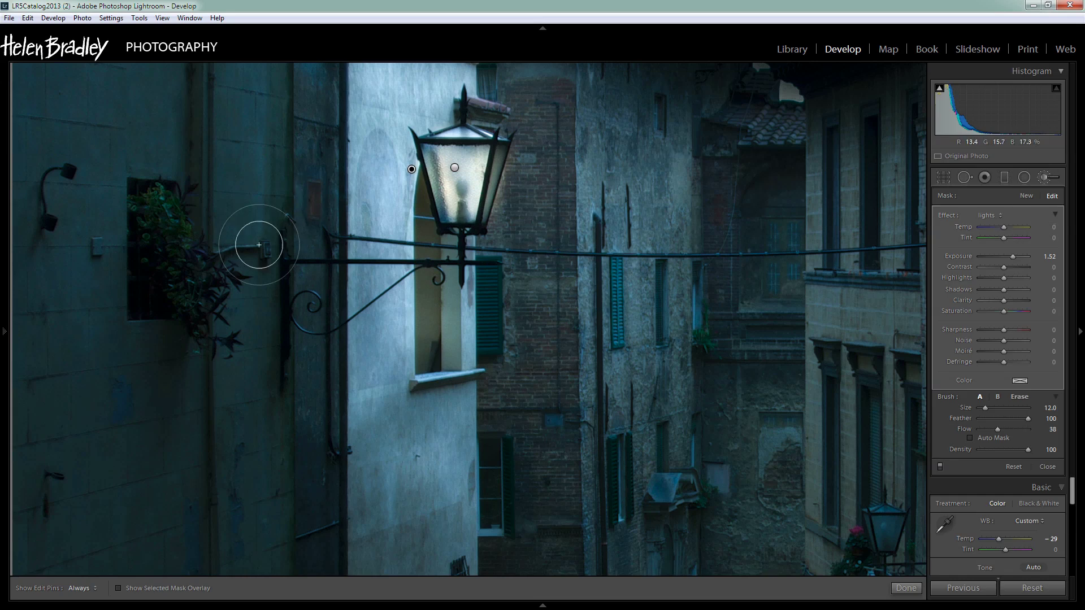
Warm the wall's light adjustment to temp 50 and brush more of the glow around the window below the lamp
left_click_drag(1009, 229, 1015, 227)
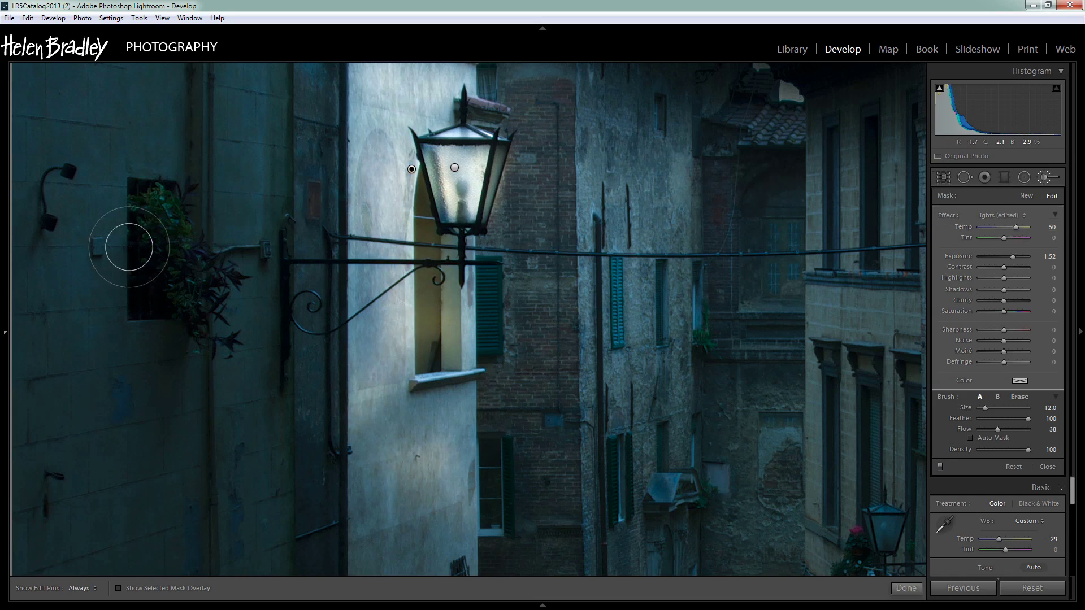
key("h")
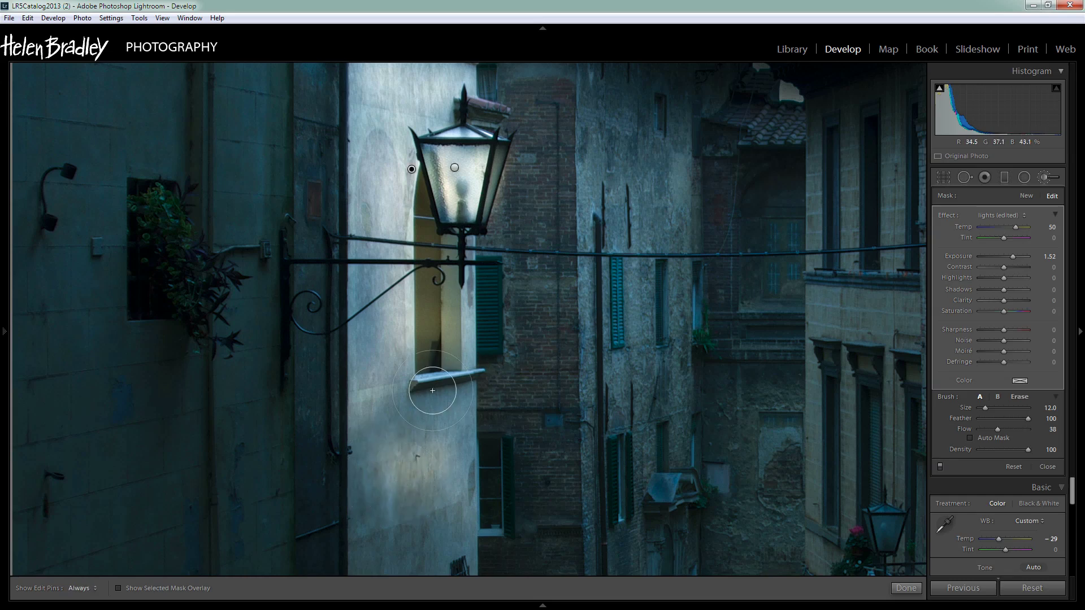
key("h")
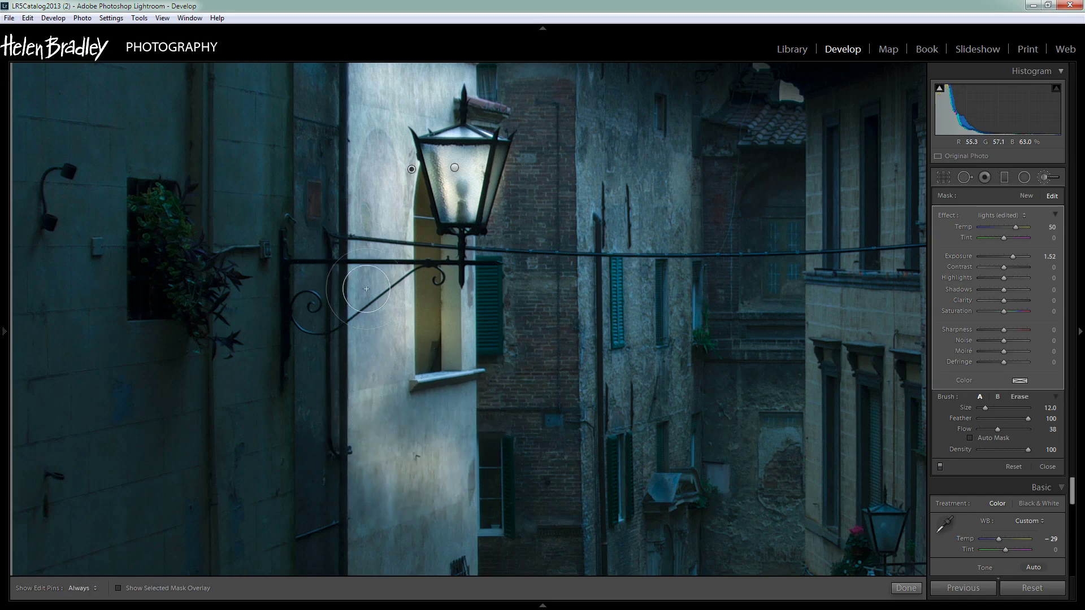
Lower the wall glow's exposure to 1.24, extend it down the wall with a size 6.0 brush, and finish brushing
key("z")
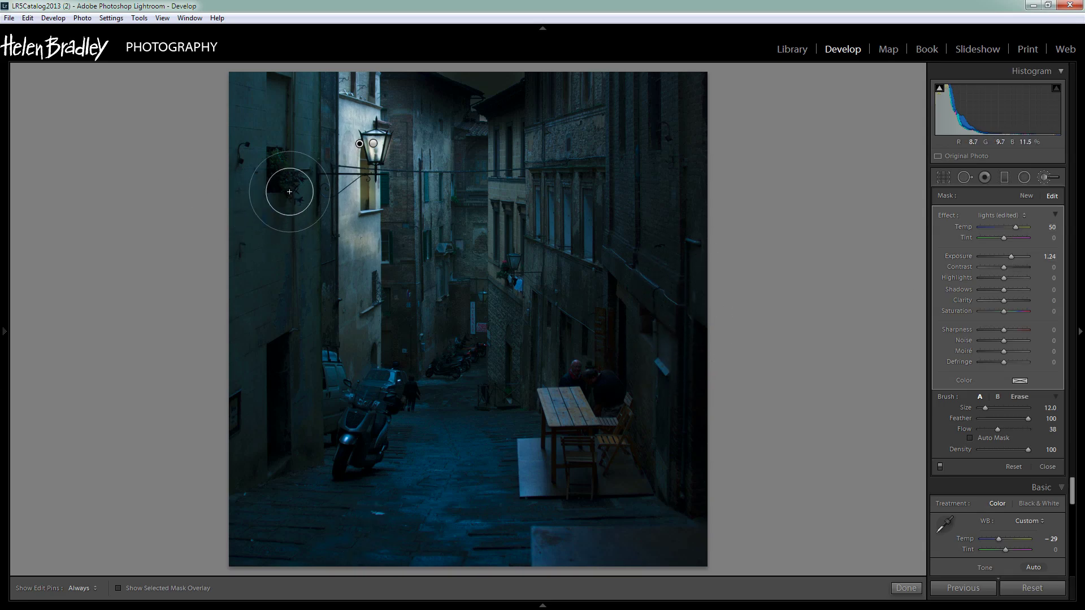
scroll(334, 161, "down", 3)
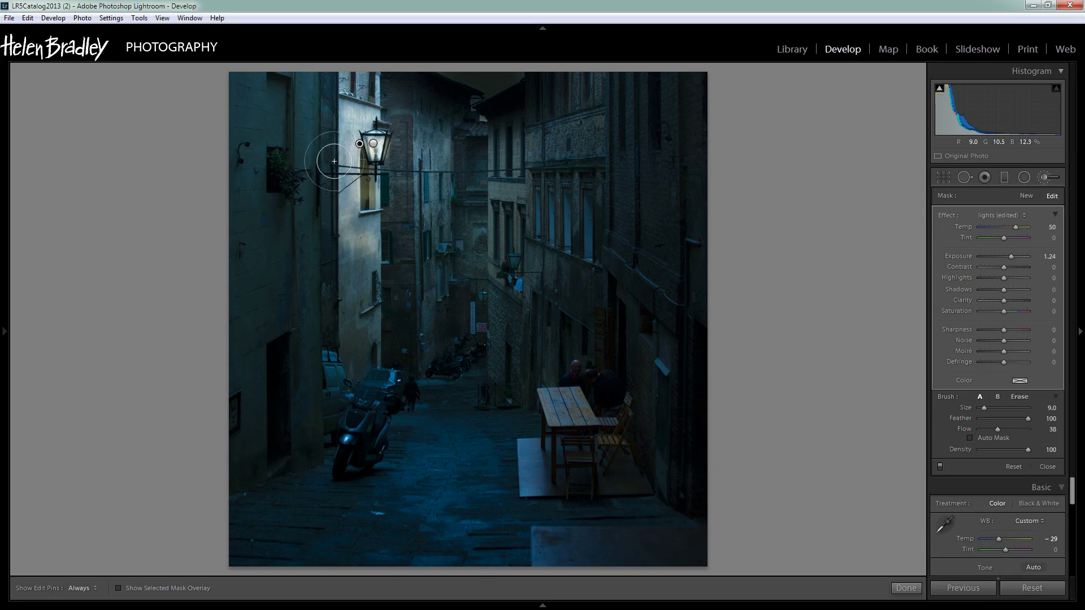
mouse_move(337, 146)
left_mouse_down()
mouse_move(343, 226)
mouse_move(342, 126)
mouse_move(345, 271)
left_mouse_up()
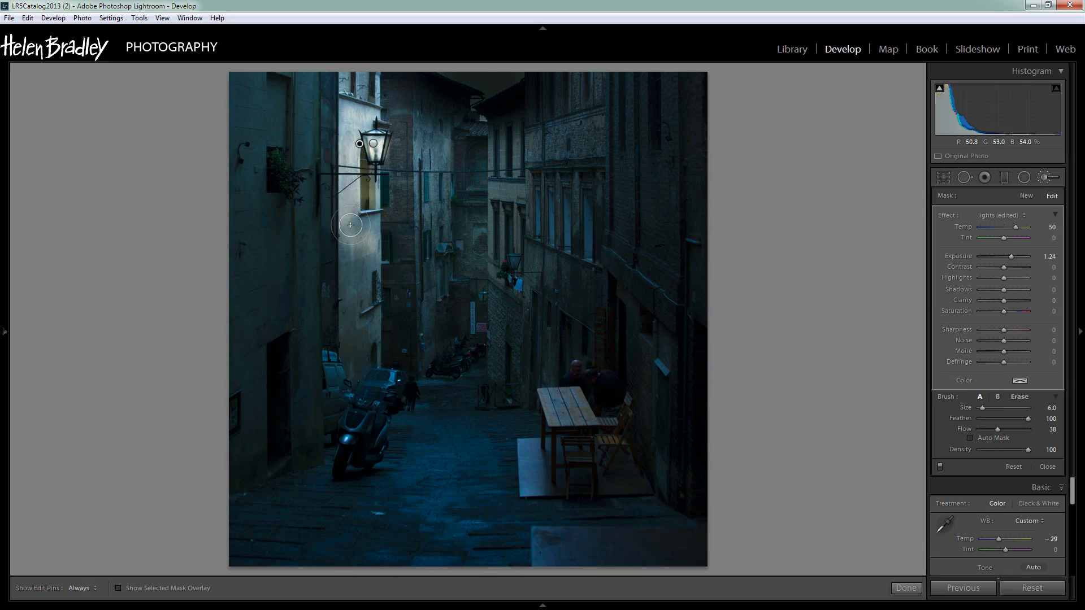
left_click(918, 588)
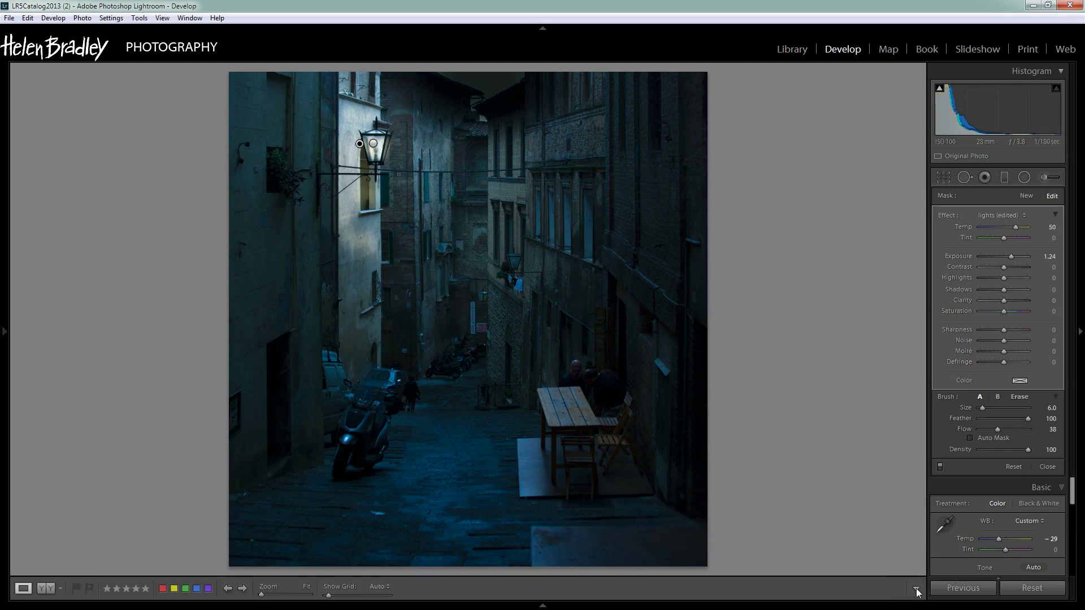
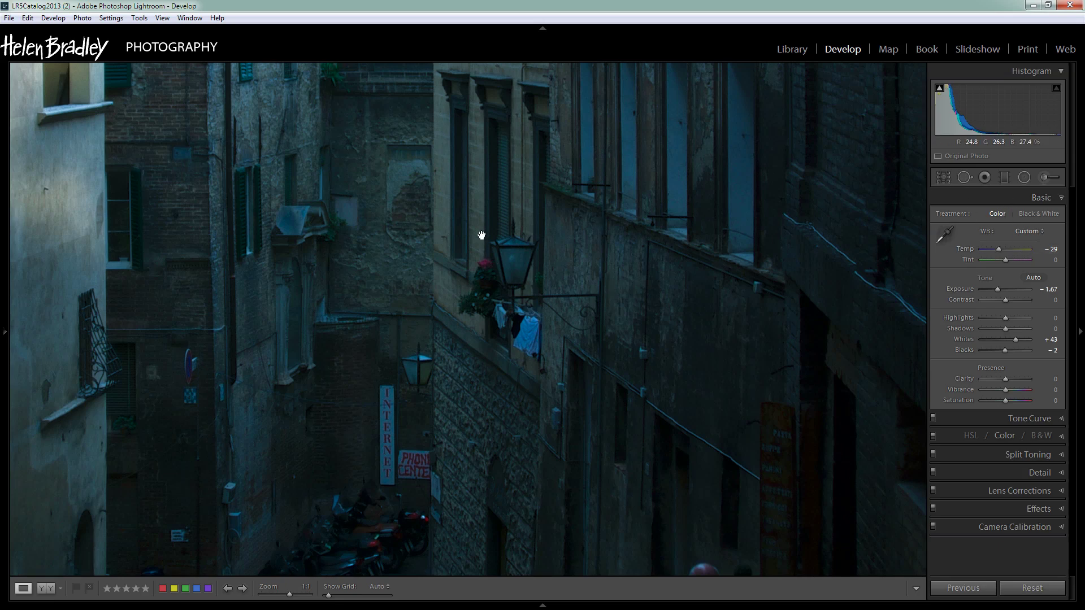
Keep the Navigator displayed, collapse the History list, and enlarge the photo to 2:1 on the street lamp above the laundry
mouse_move(6, 332)
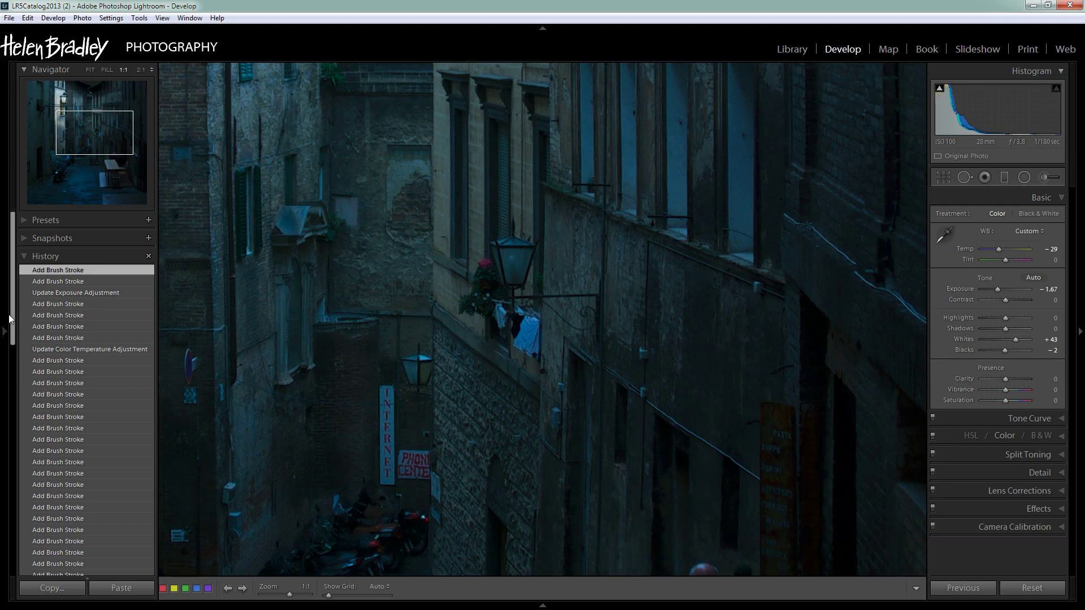
left_click(4, 332)
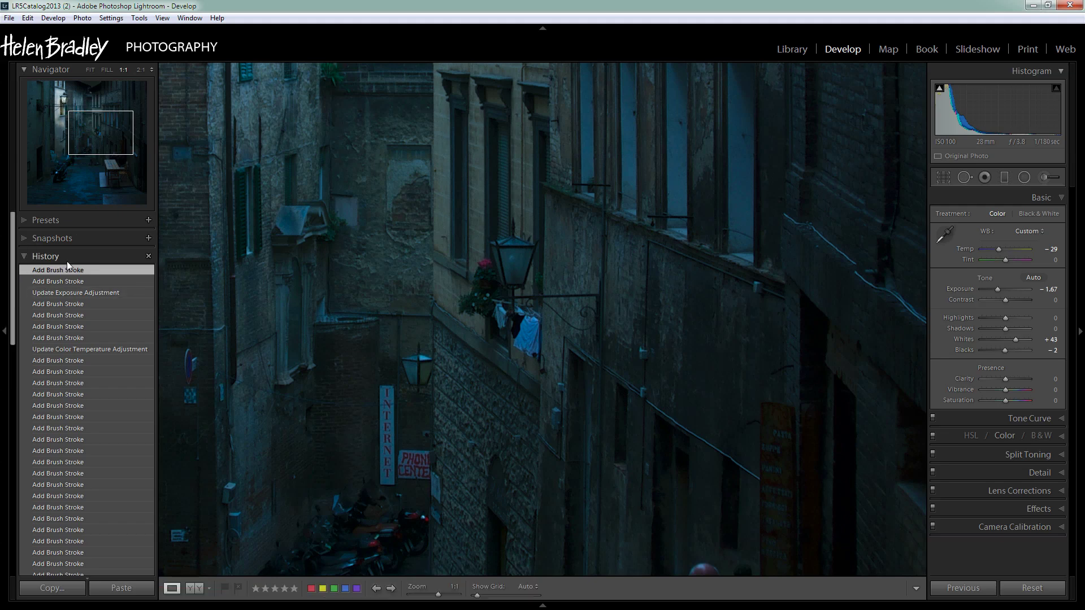
left_click(24, 256)
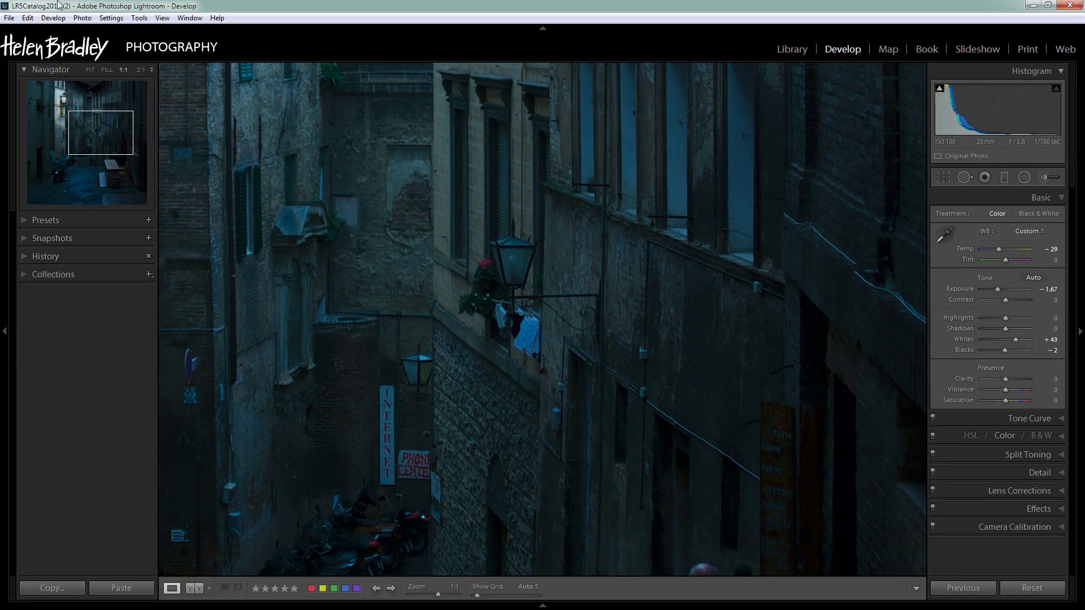
left_click(140, 70)
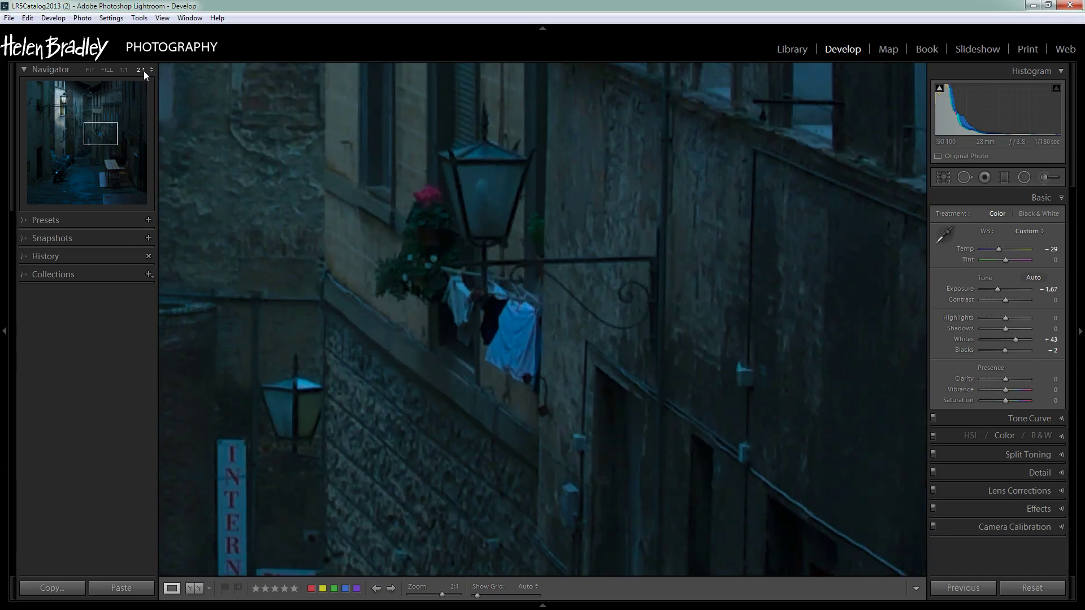
left_click_drag(515, 203, 520, 290)
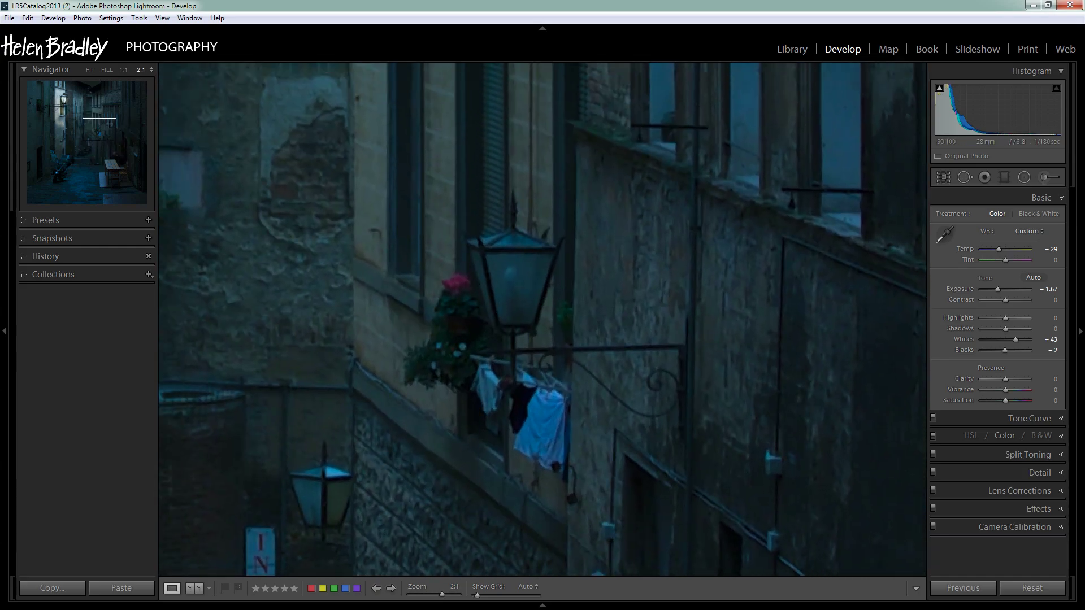
left_click(152, 71)
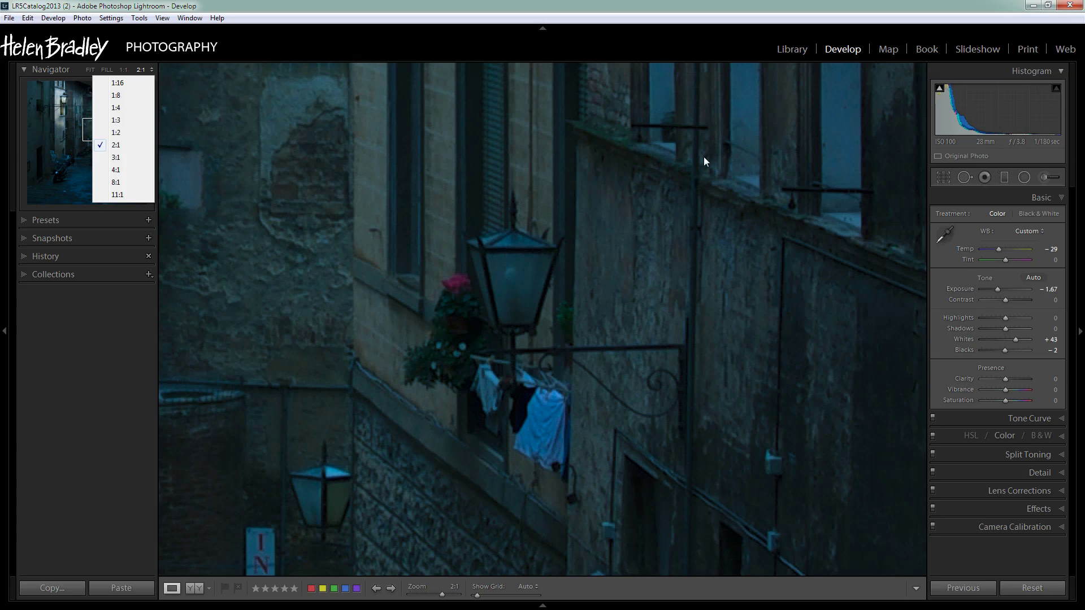
key("Escape")
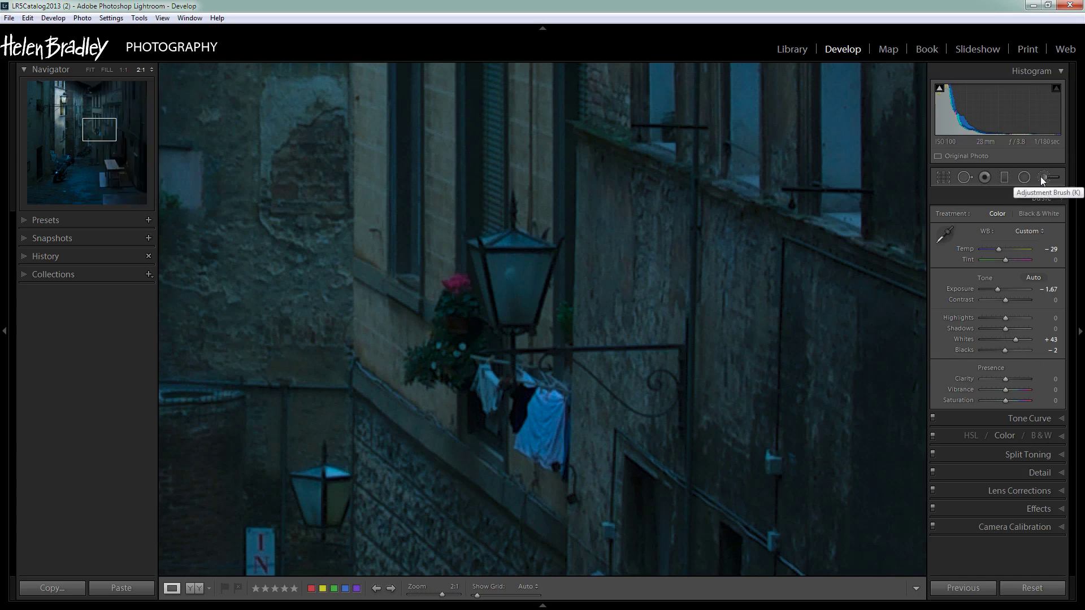
Add an Adjustment Brush mask on the glass of the lamp above the laundry, with temp 100 and exposure 3.05
left_click(1041, 177)
key("h")
mouse_move(510, 286)
left_mouse_down()
mouse_move(497, 261)
mouse_move(506, 301)
mouse_move(538, 252)
mouse_move(507, 269)
mouse_move(481, 257)
mouse_move(503, 321)
left_mouse_up()
key("h")
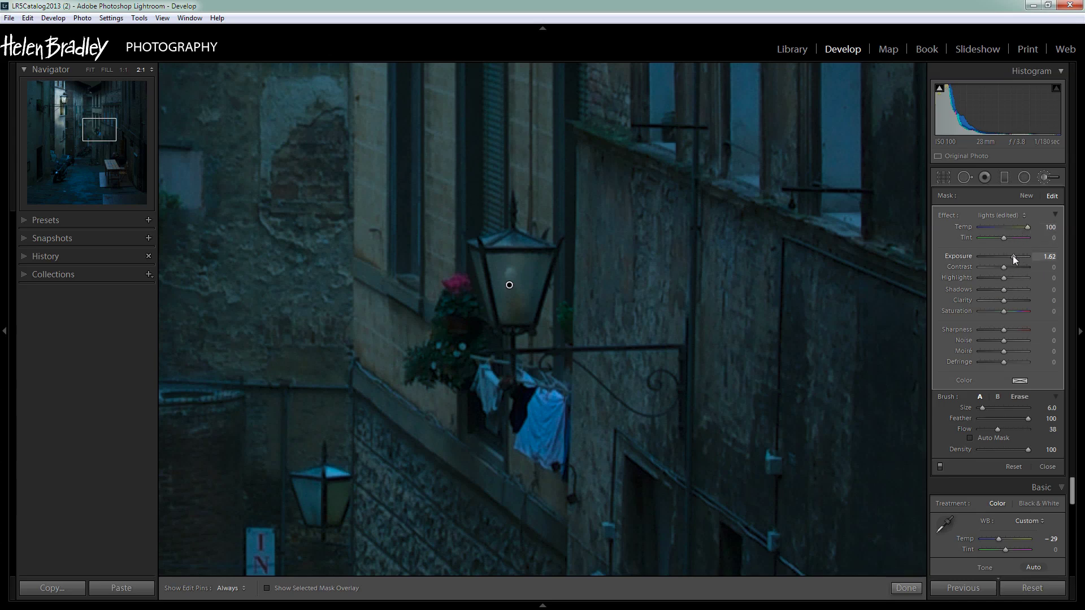
left_click_drag(1022, 255, 1023, 255)
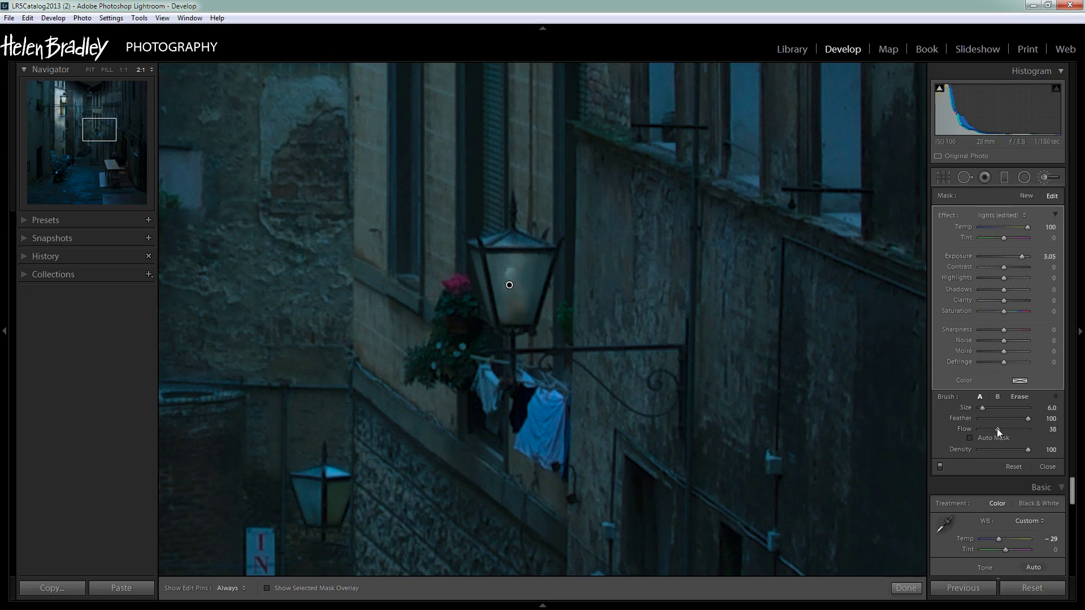
Raise the brush flow to 68 and paint over the whole glass of the lamp above the laundry
left_click_drag(1019, 428, 1015, 429)
key("h")
mouse_move(518, 249)
left_mouse_down()
mouse_move(524, 310)
mouse_move(490, 259)
mouse_move(538, 257)
mouse_move(528, 240)
mouse_move(492, 240)
mouse_move(481, 252)
mouse_move(492, 311)
mouse_move(507, 313)
left_mouse_up()
key("h")
key("h")
key("h")
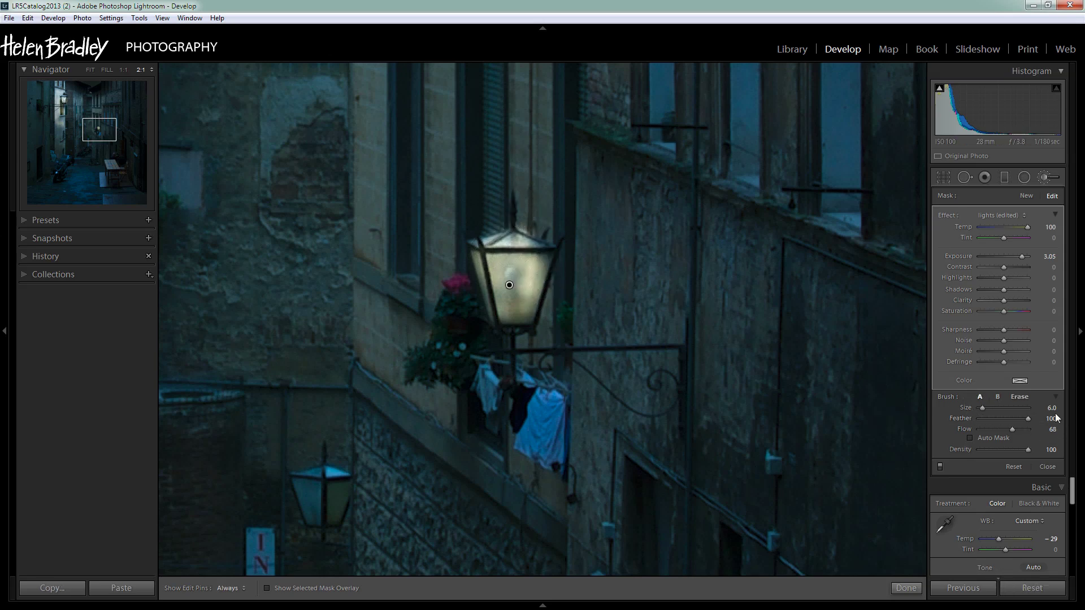
Erase the light spill around the top of the lamp above the laundry, using a size 8.0 eraser with feather 37, and finish brushing
left_click(1021, 397)
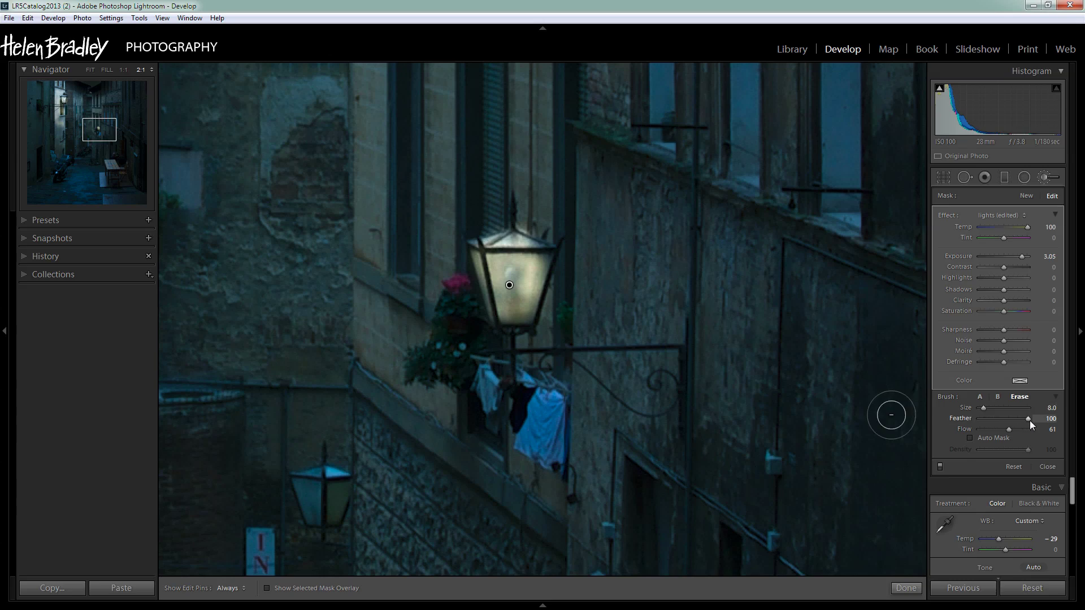
key("alt")
key("h")
key("h")
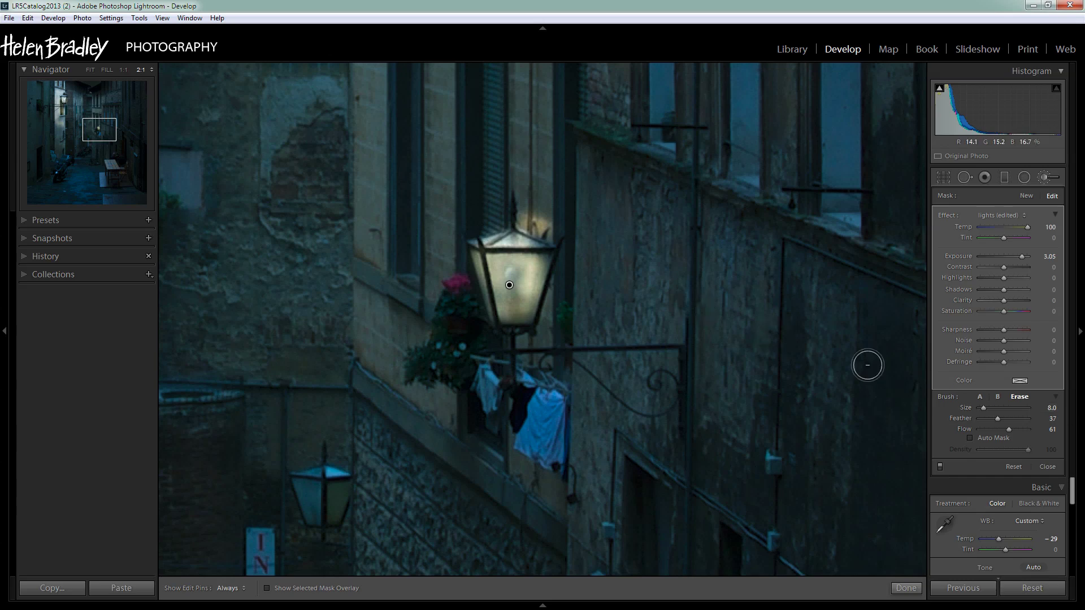
key("h")
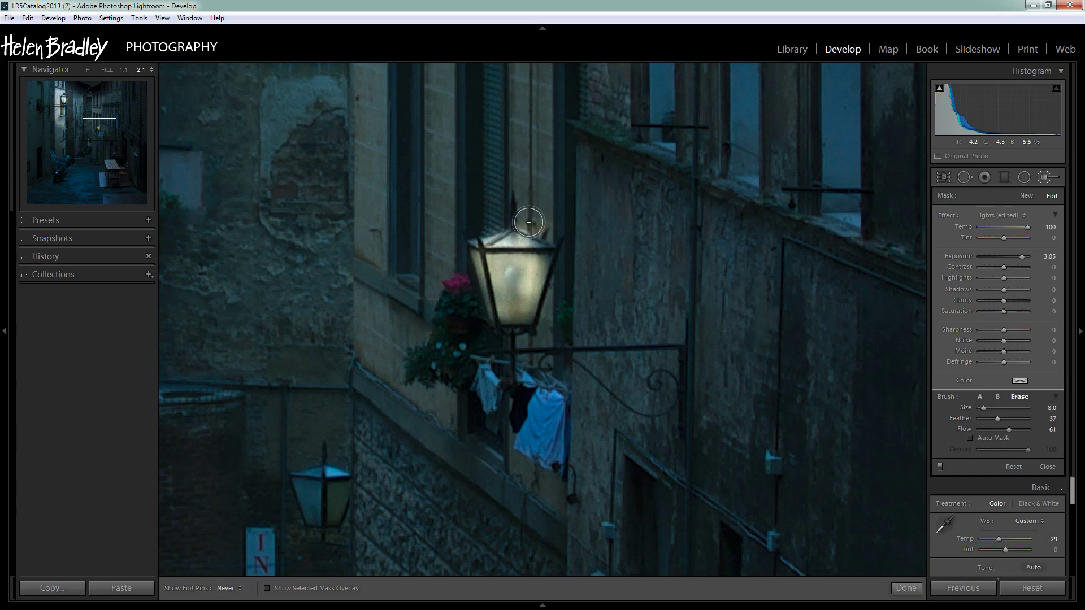
key("h")
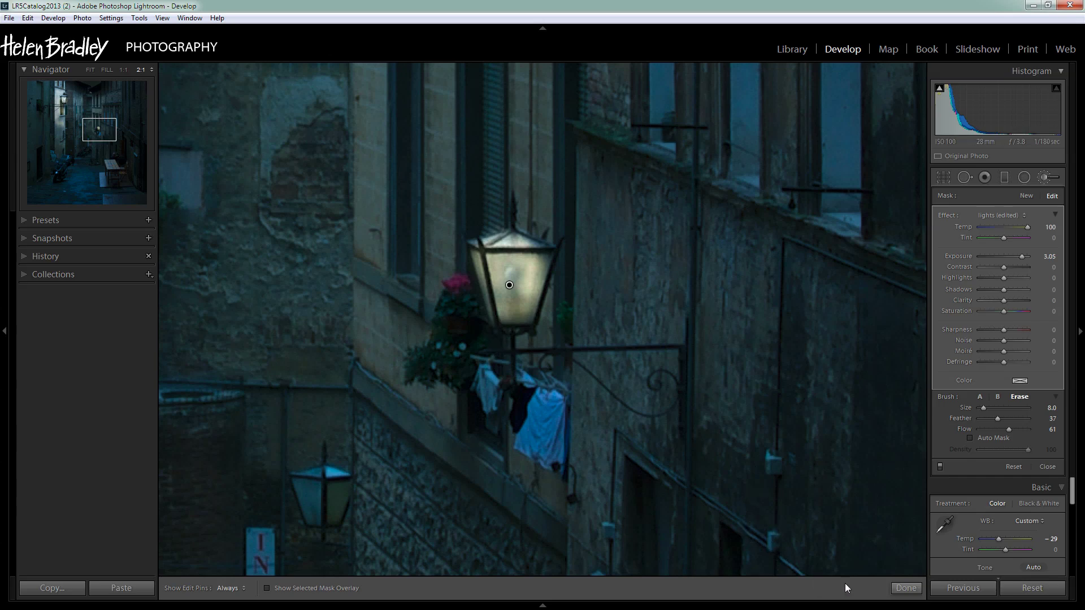
left_click(905, 588)
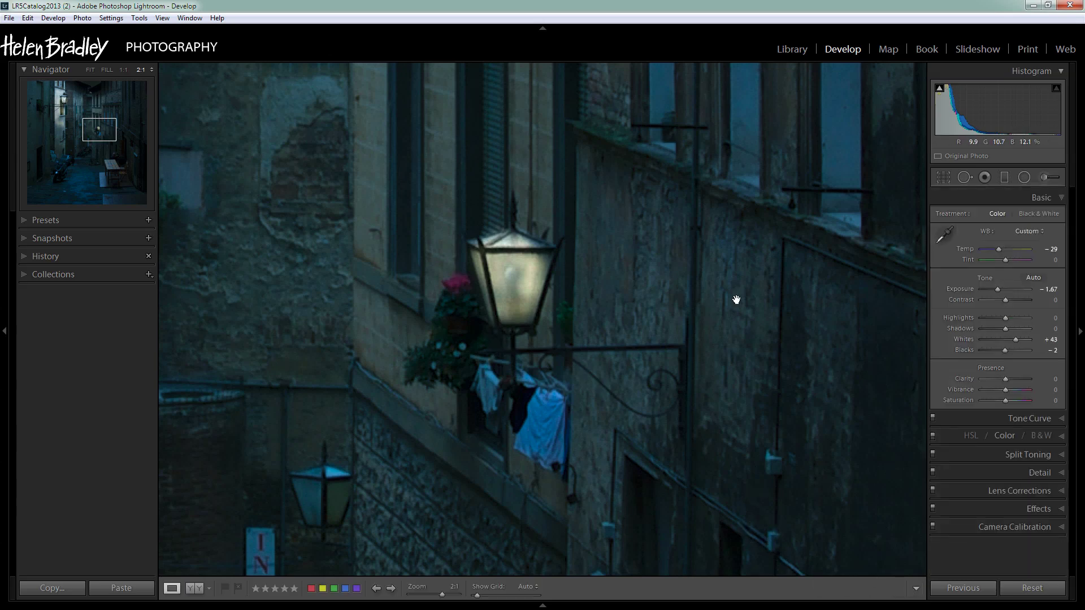
Add a new Adjustment Brush mask with the lights effect at exposure 1.52, painting the flowers and laundry around the lamp at size 6.0
left_click(1044, 178)
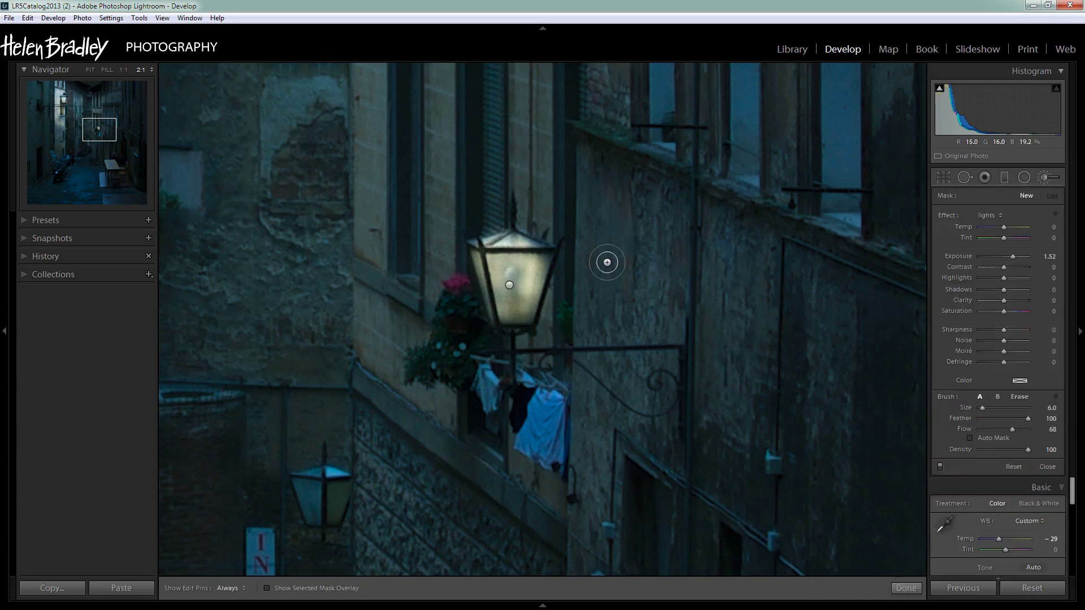
mouse_move(530, 342)
left_mouse_down()
mouse_move(562, 320)
mouse_move(582, 269)
mouse_move(538, 396)
mouse_move(480, 370)
left_mouse_up()
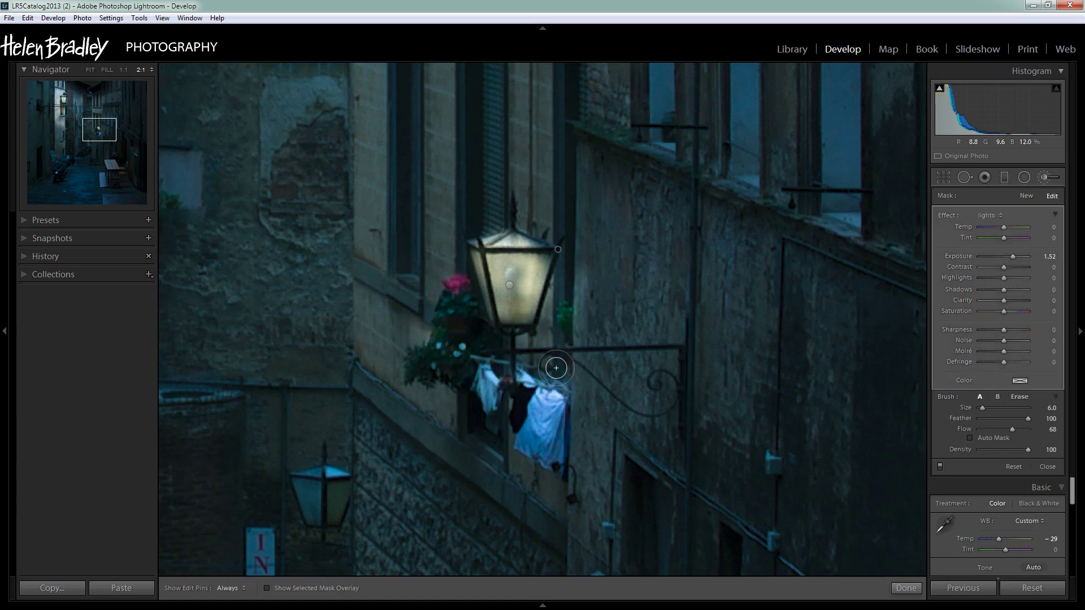
key("h")
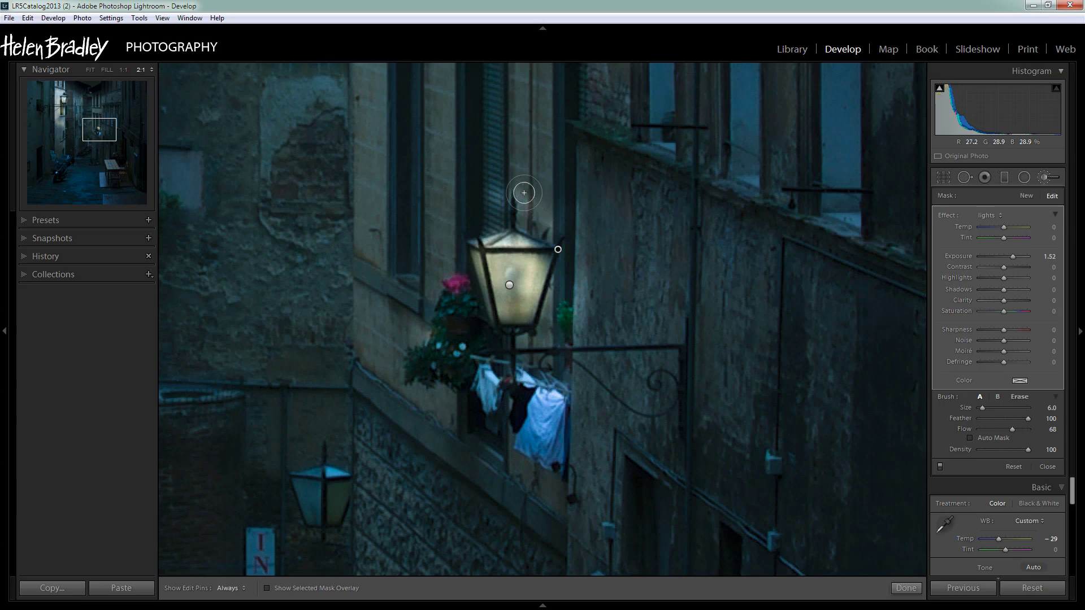
Extend the glow over the wall beside the lamp with a size 14.0 brush at flow 55, and finish brushing
left_click_drag(1013, 429, 986, 407)
left_click_drag(581, 230, 588, 378)
key("h")
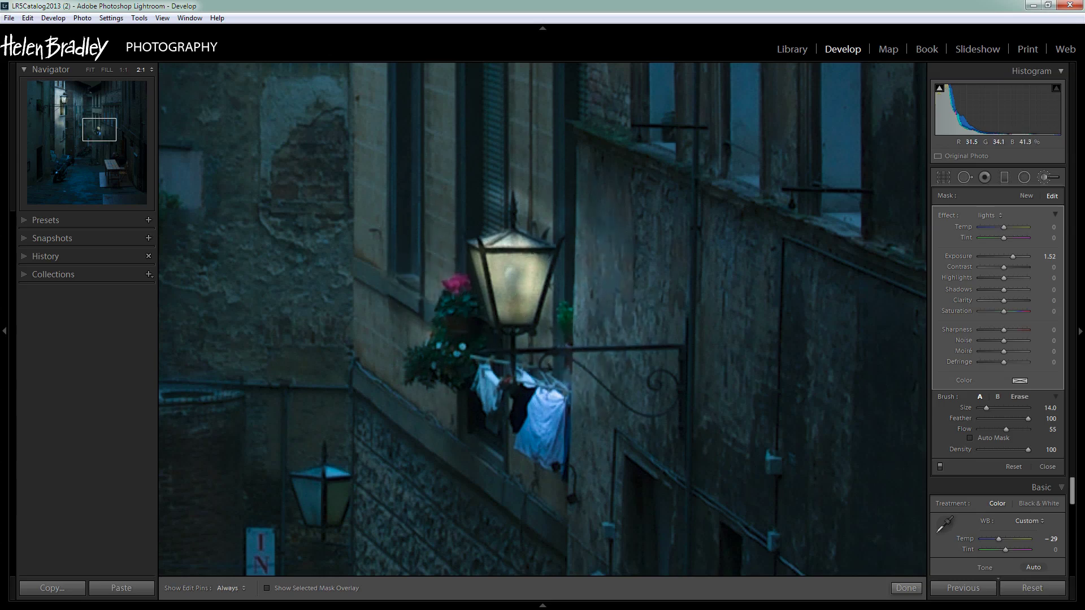
key("h")
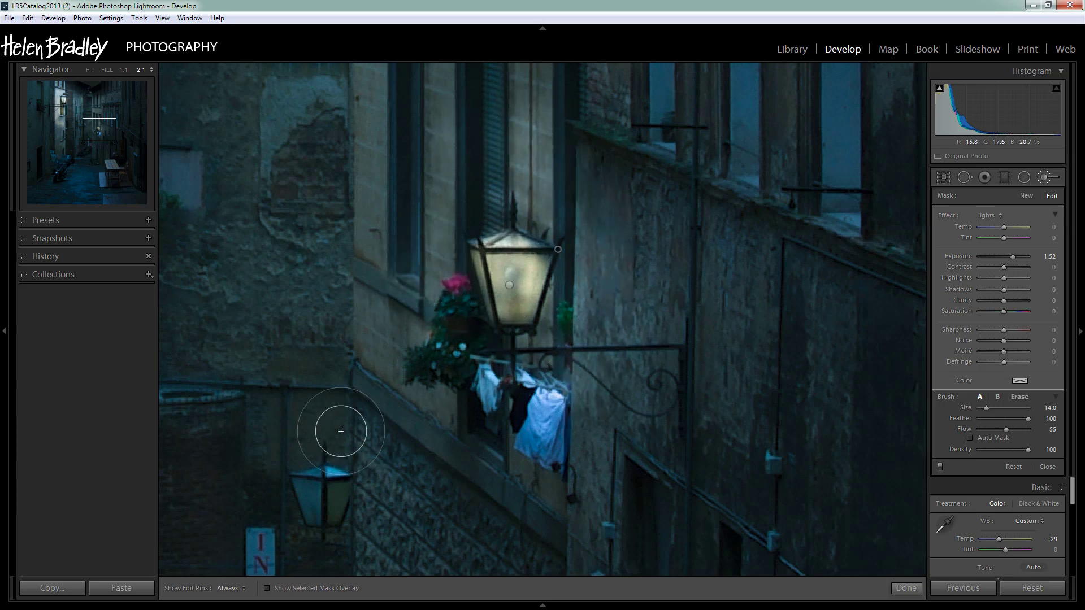
key("z")
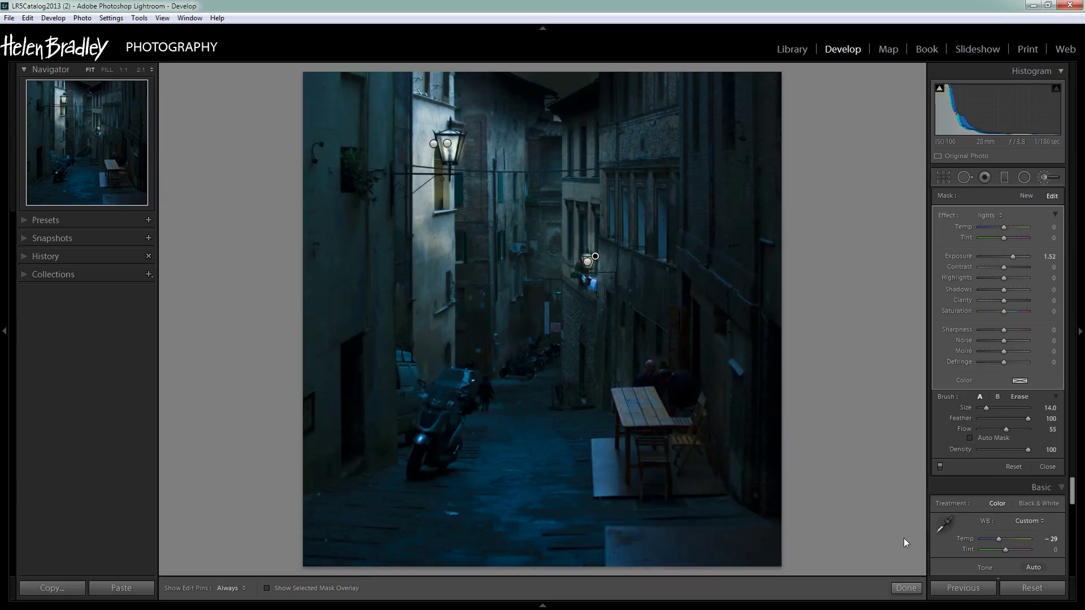
left_click(907, 589)
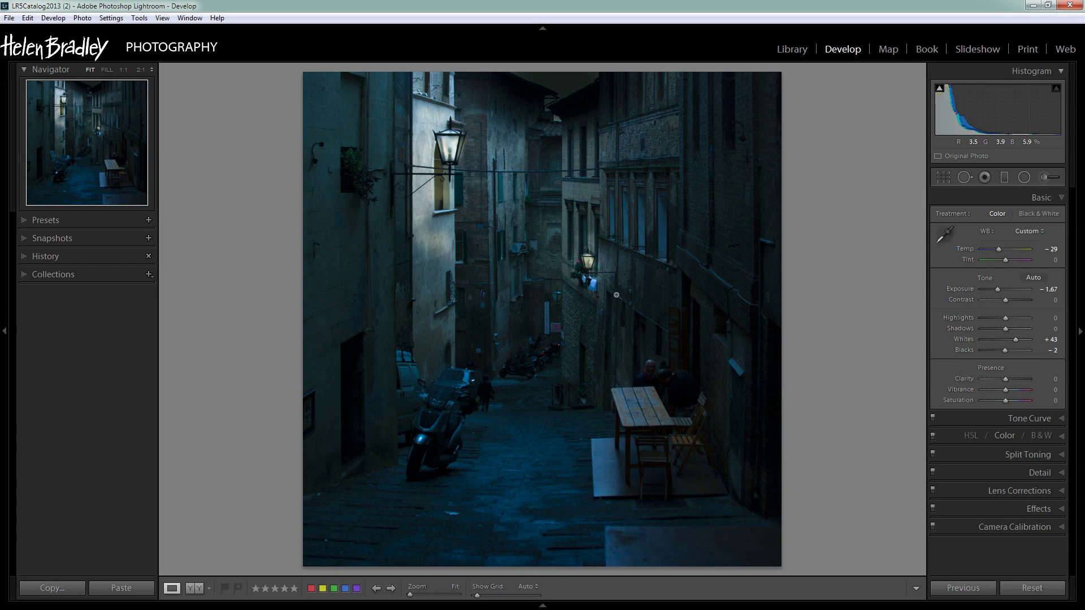
Reopen the glow mask beside the laundry lamp and erase part of it from the laundry with the size 8.0 eraser
left_click(618, 291)
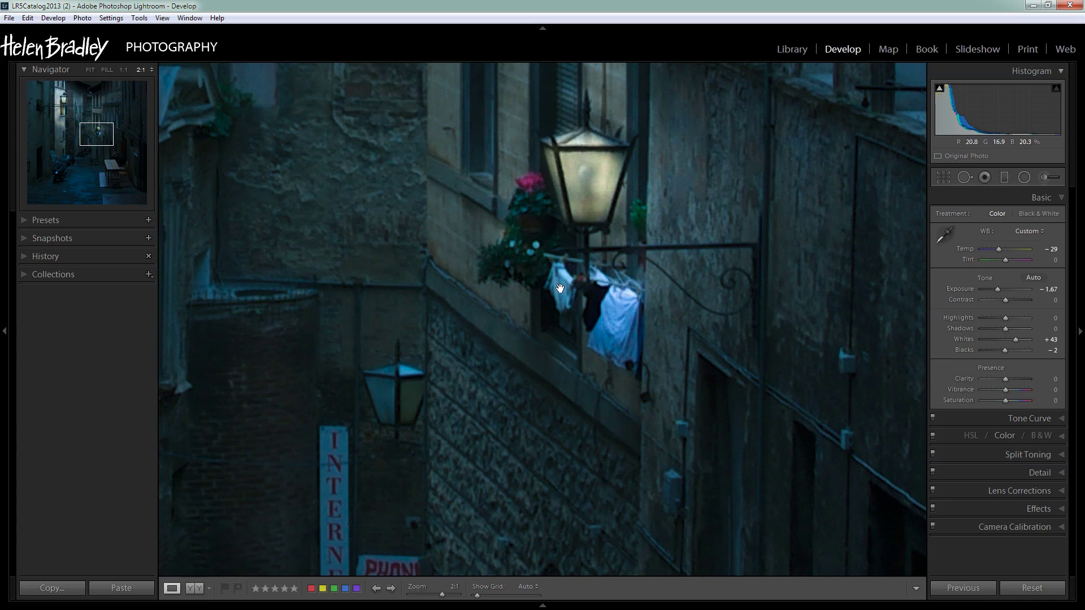
left_click(1046, 177)
left_click(631, 149)
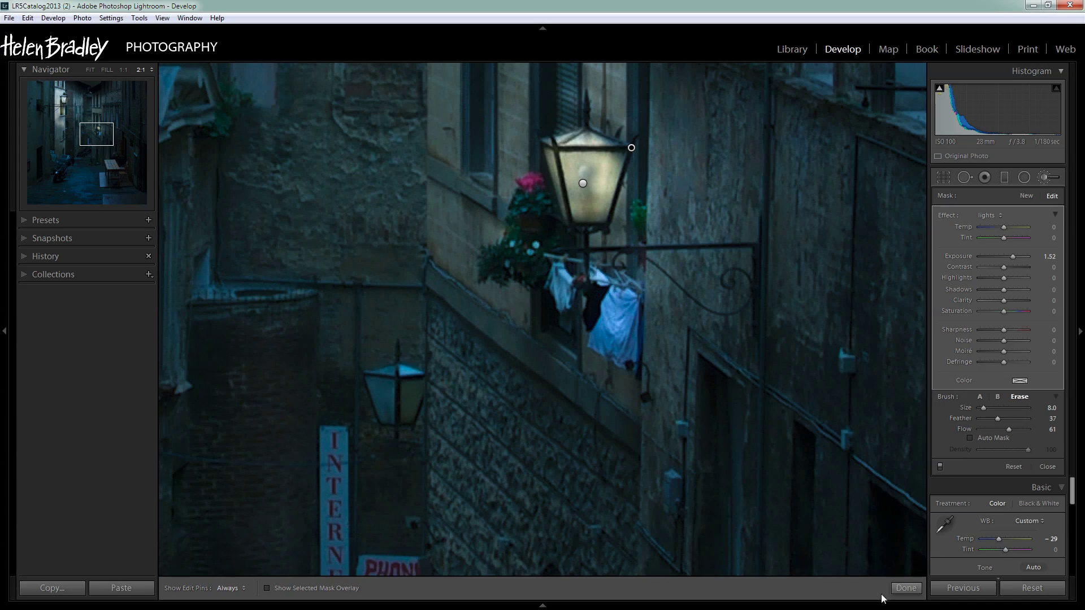
left_click(907, 588)
left_click(656, 372)
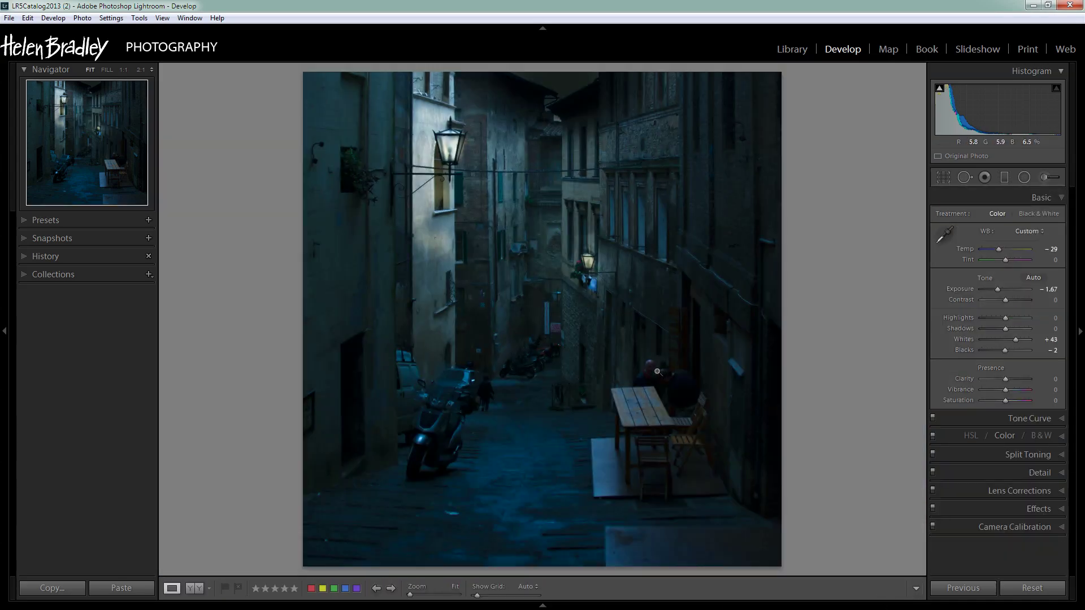
Paint a new lights mask with exposure 1.52 over the glass of the lamp above the INTERNET sign, using a size 5.0 brush
left_click(557, 298)
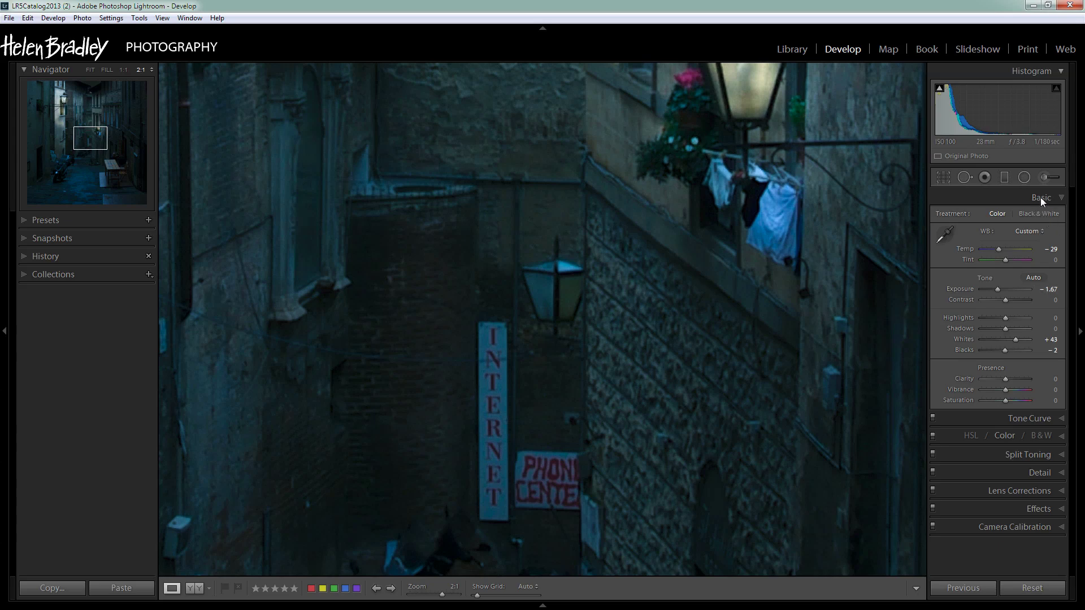
left_click(1045, 178)
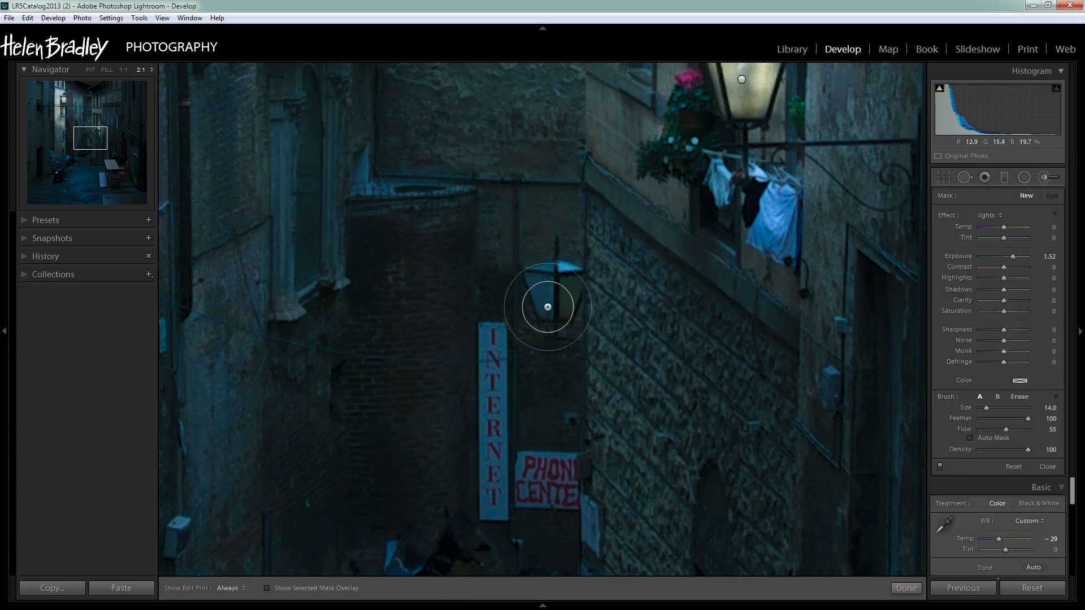
left_click(551, 304)
key("bracketleft")
mouse_move(537, 279)
left_mouse_down()
mouse_move(543, 310)
mouse_move(534, 286)
mouse_move(541, 300)
mouse_move(546, 279)
mouse_move(540, 309)
mouse_move(554, 280)
mouse_move(562, 301)
left_mouse_up()
key("h")
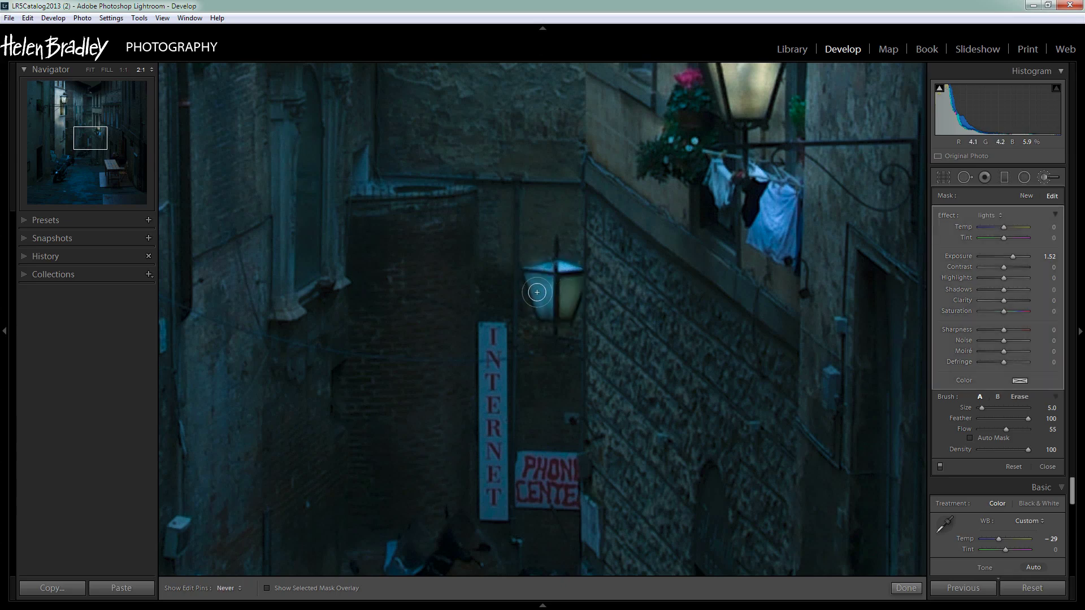
Set the temp of the mask on the lamp above the INTERNET sign to 100 and finish brushing
key("h")
left_click_drag(1005, 228, 1018, 227)
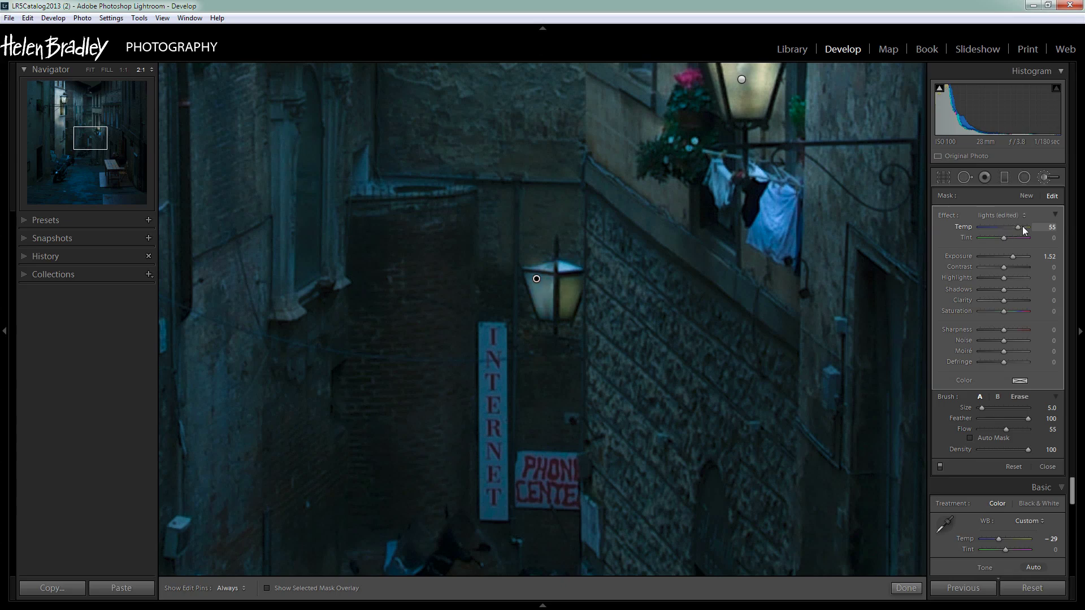
key("h")
key("h")
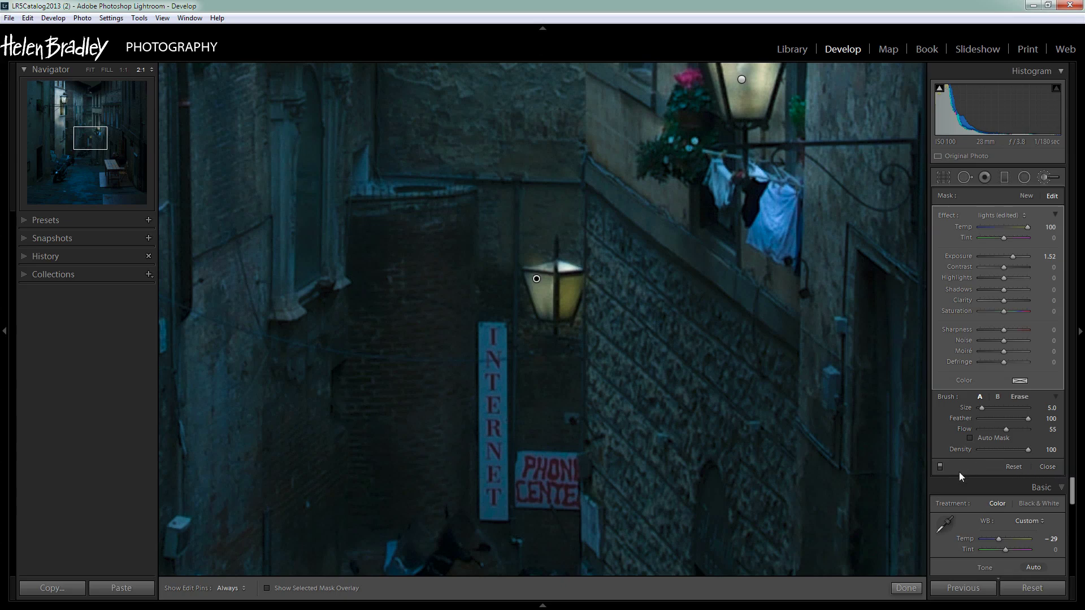
left_click(907, 590)
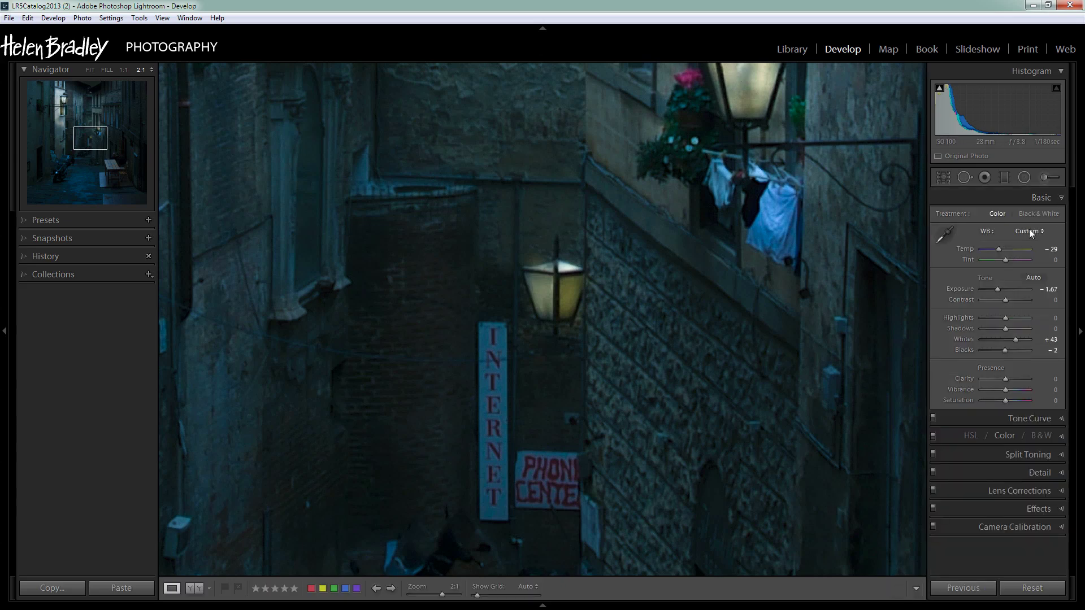
Add a lights mask with exposure 1.52 down the edge of the rough stone wall beside the far lamp, using a size 10.6 brush
left_click(1044, 178)
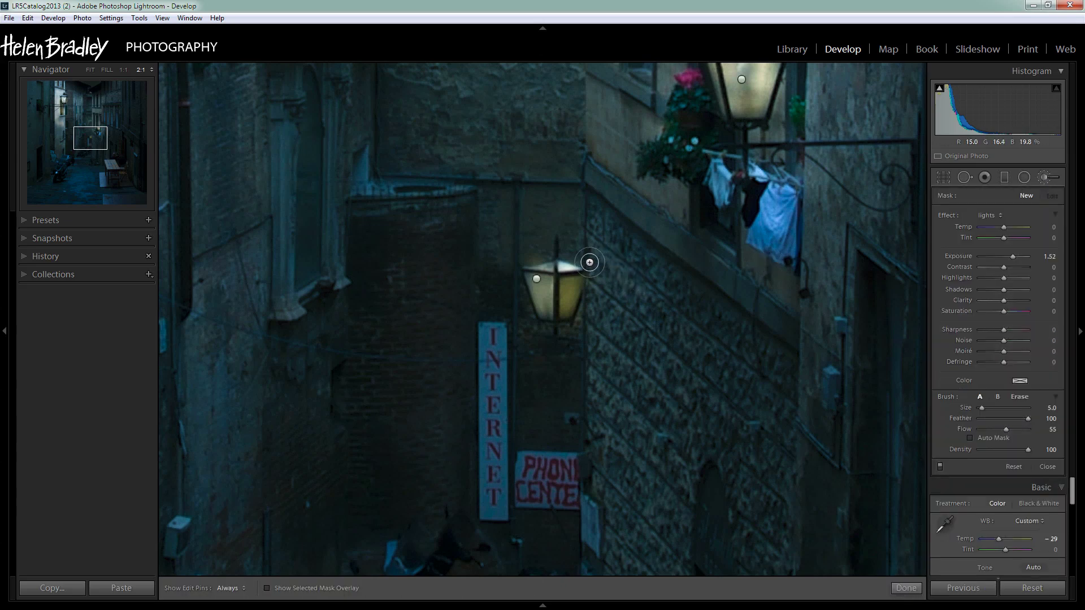
left_click_drag(982, 407, 986, 409)
left_click(589, 236)
mouse_move(589, 235)
left_mouse_down()
mouse_move(615, 376)
mouse_move(608, 463)
mouse_move(593, 472)
mouse_move(605, 399)
mouse_move(588, 235)
left_mouse_up()
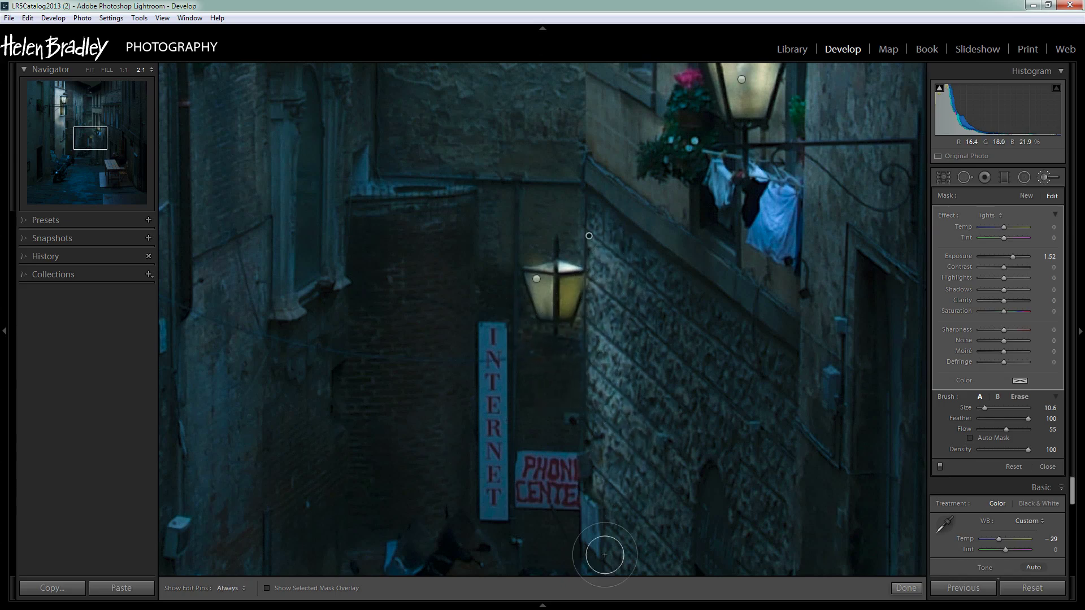
left_click(906, 588)
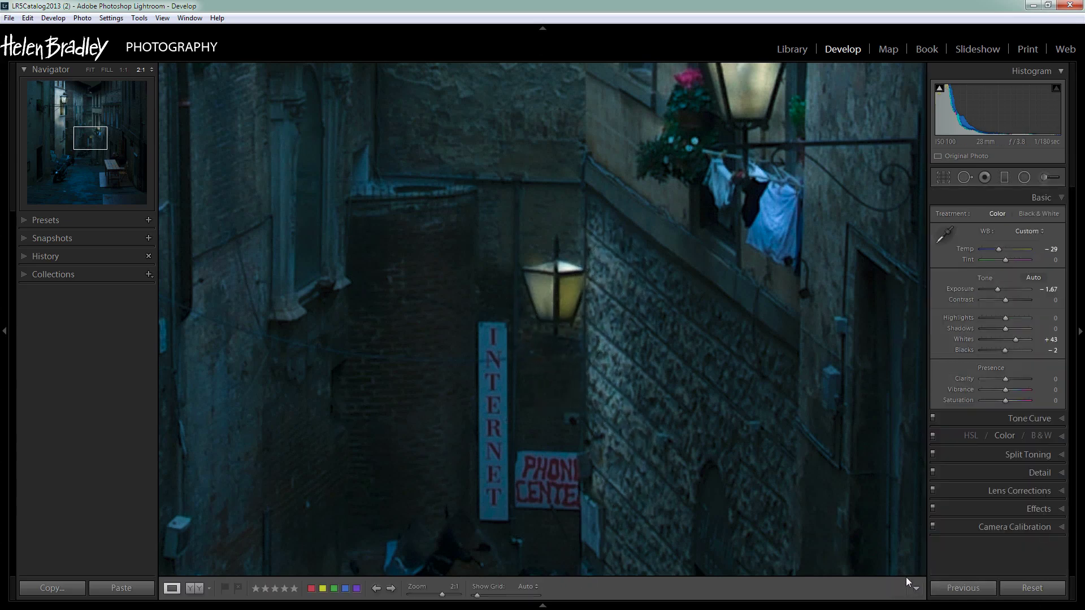
left_click(711, 561)
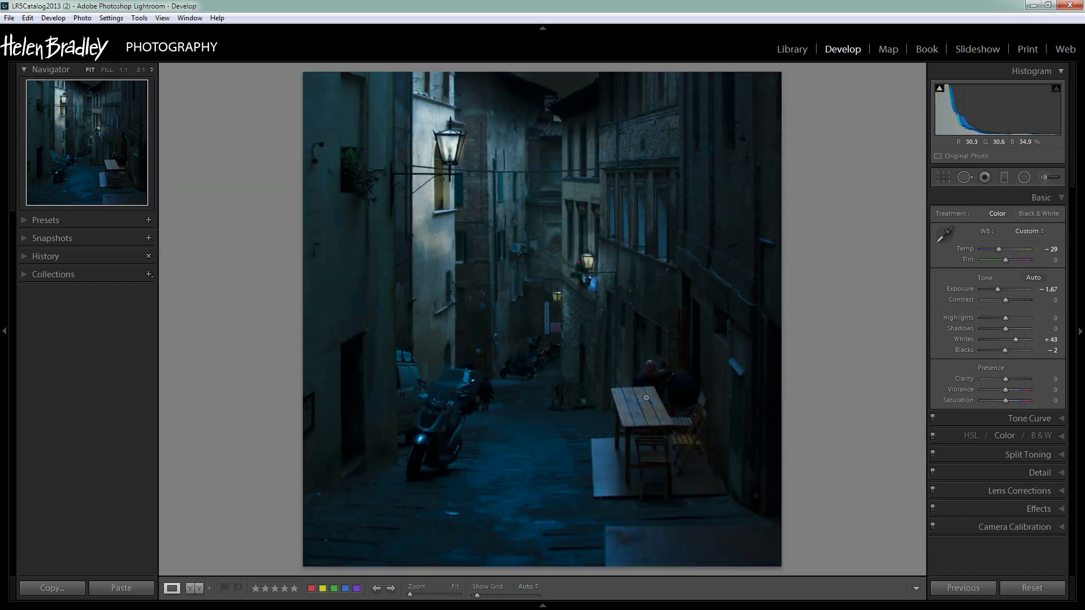
Reopen the far lamp's glass mask, erase the light spill around the lamp with the size 8.0 eraser, and finish brushing
left_click(548, 294)
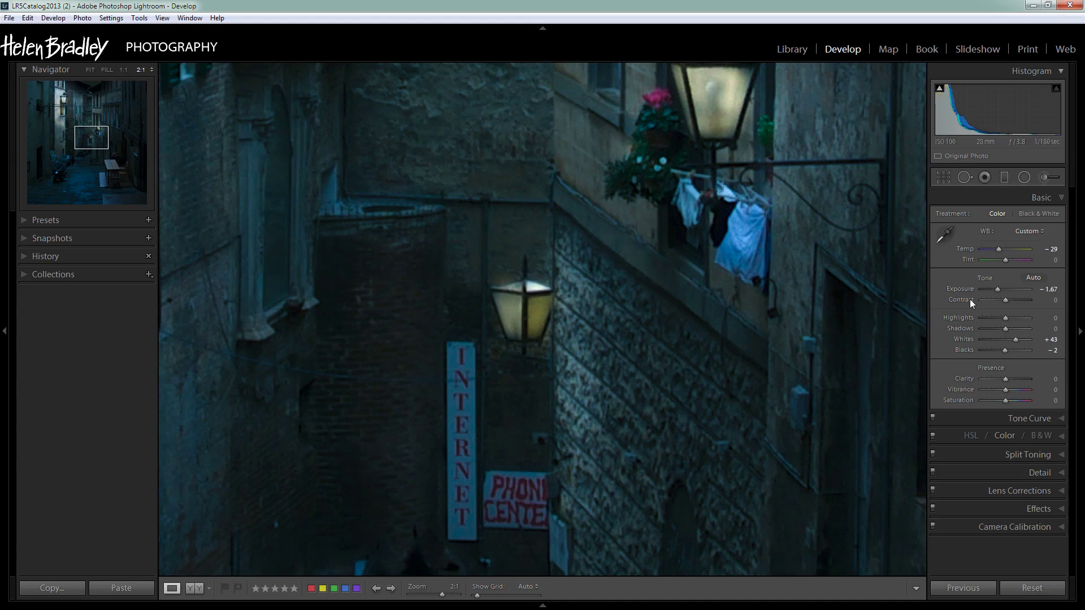
left_click(1045, 178)
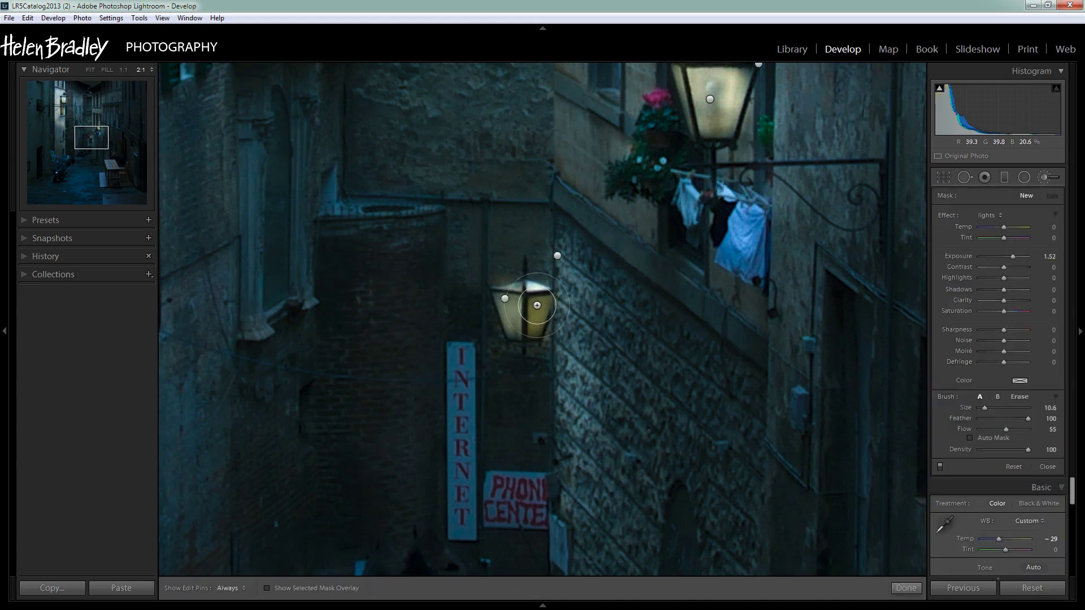
left_click(504, 298)
key("alt")
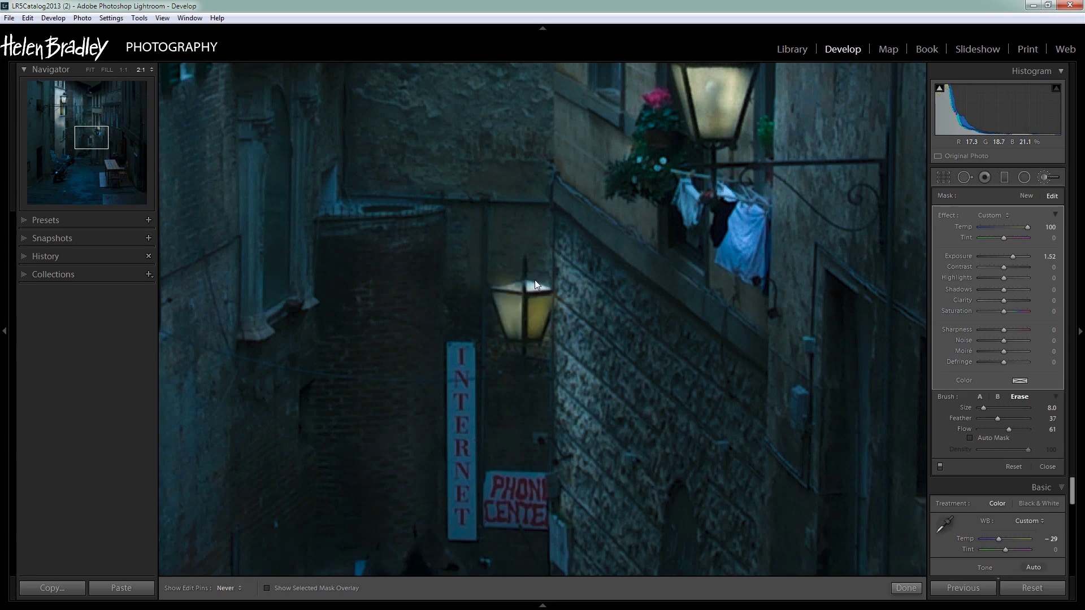
left_click(906, 588)
left_click(780, 560)
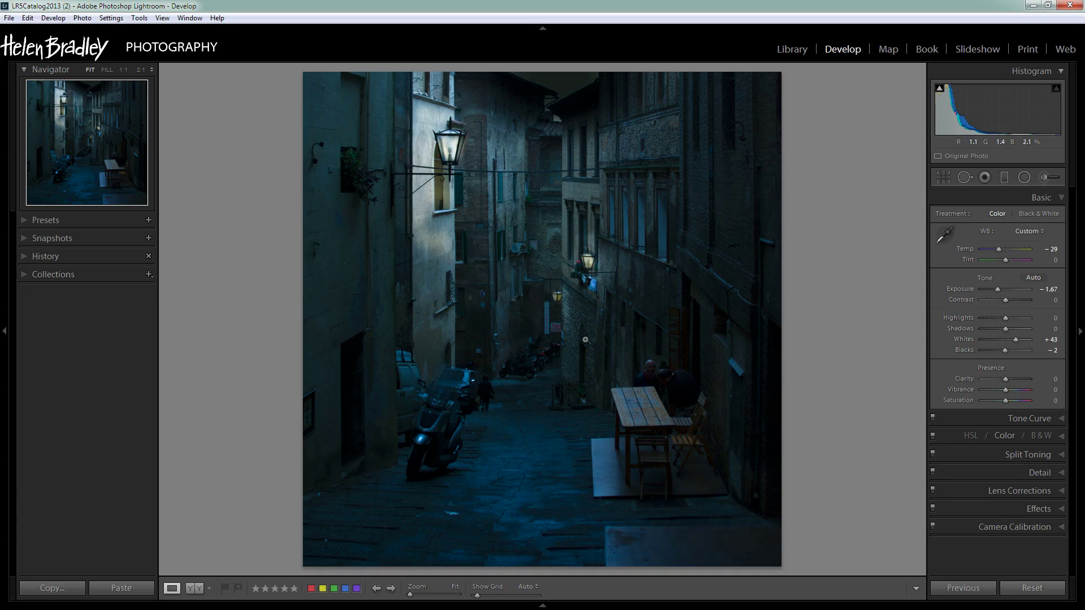
Paint a new lights mask over the far end of the alley at brush size 10.6, with temp 100 and exposure 2.76
left_click(1045, 178)
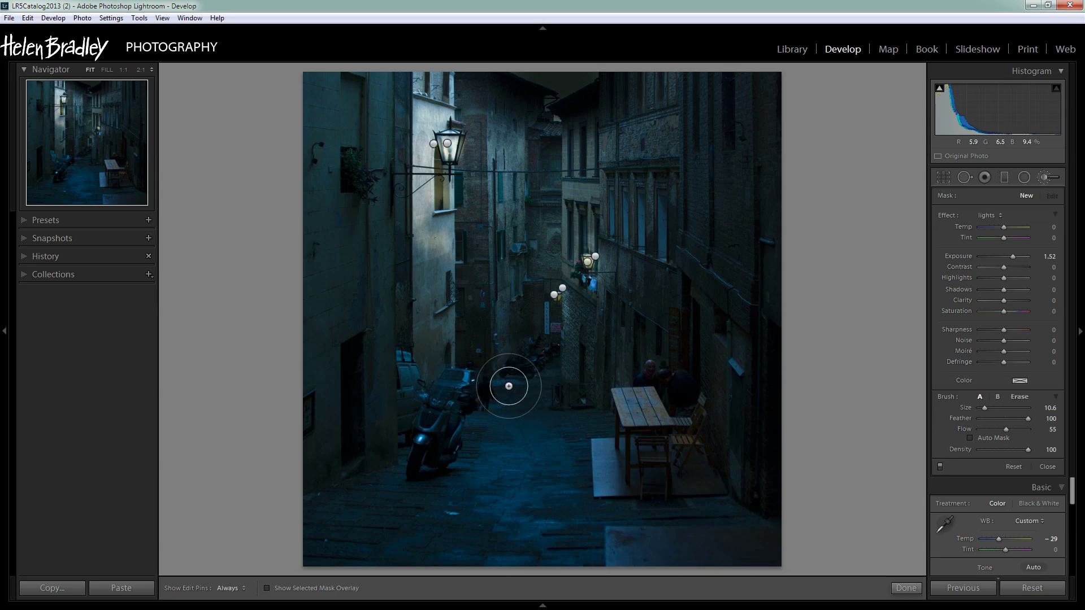
left_click(519, 315)
key("h")
left_click_drag(1030, 229, 1021, 259)
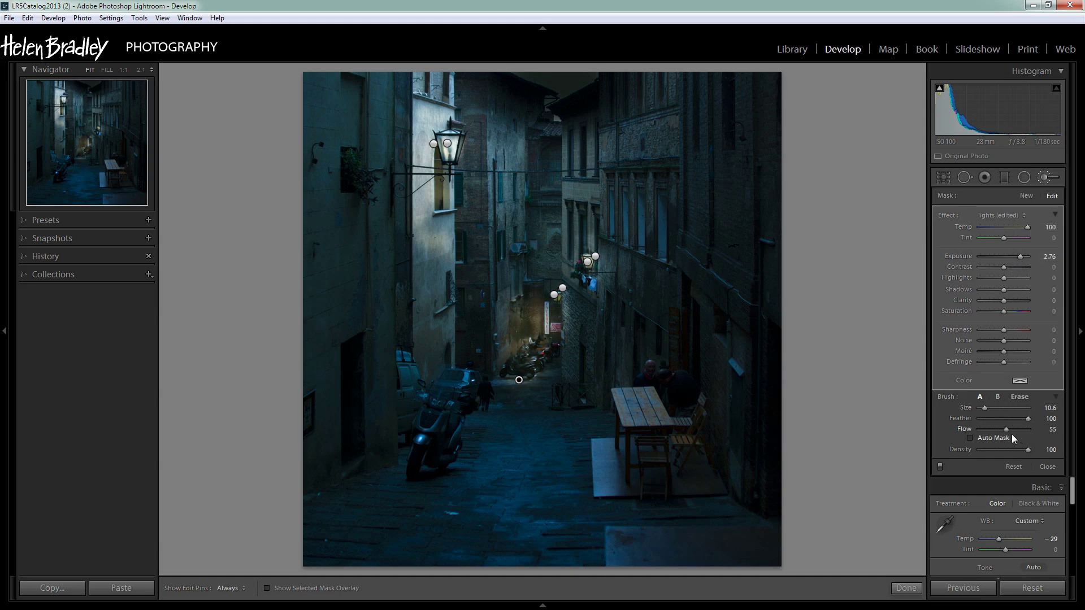
Extend the warm glow over the walls and parked motorbikes at the alley's far end, refining it with a size 4.0 brush
key("h")
key("h")
mouse_move(520, 333)
left_mouse_down()
mouse_move(516, 291)
mouse_move(497, 311)
mouse_move(534, 289)
mouse_move(551, 356)
mouse_move(534, 291)
mouse_move(528, 298)
left_mouse_up()
key("h")
mouse_move(519, 380)
left_mouse_down()
mouse_move(477, 339)
mouse_move(520, 339)
mouse_move(502, 325)
left_mouse_up()
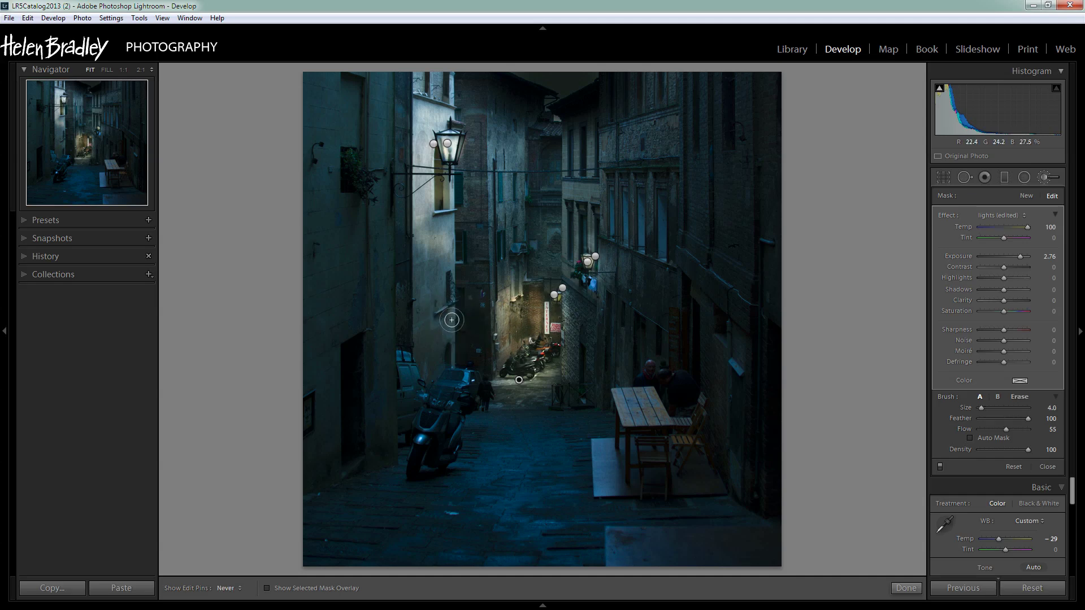
key("h")
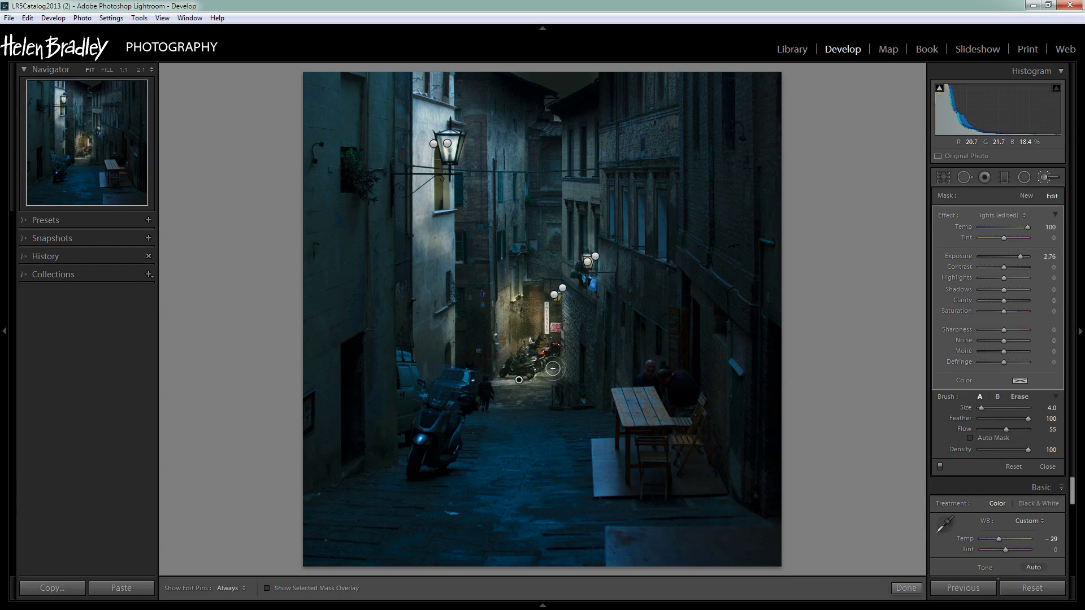
Erase the glow spilling past the plaster wall's edge at the alley's far end with a size 8.0 eraser, feather 70, flow 37
key("z")
left_click_drag(500, 444, 655, 334)
left_click(1019, 397)
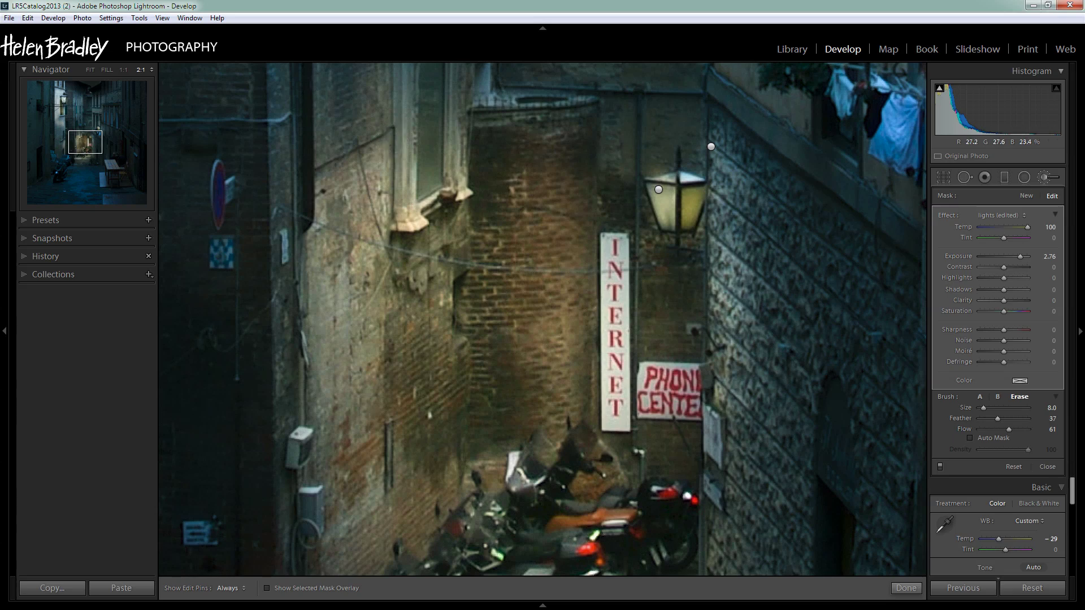
left_click_drag(390, 142, 320, 214)
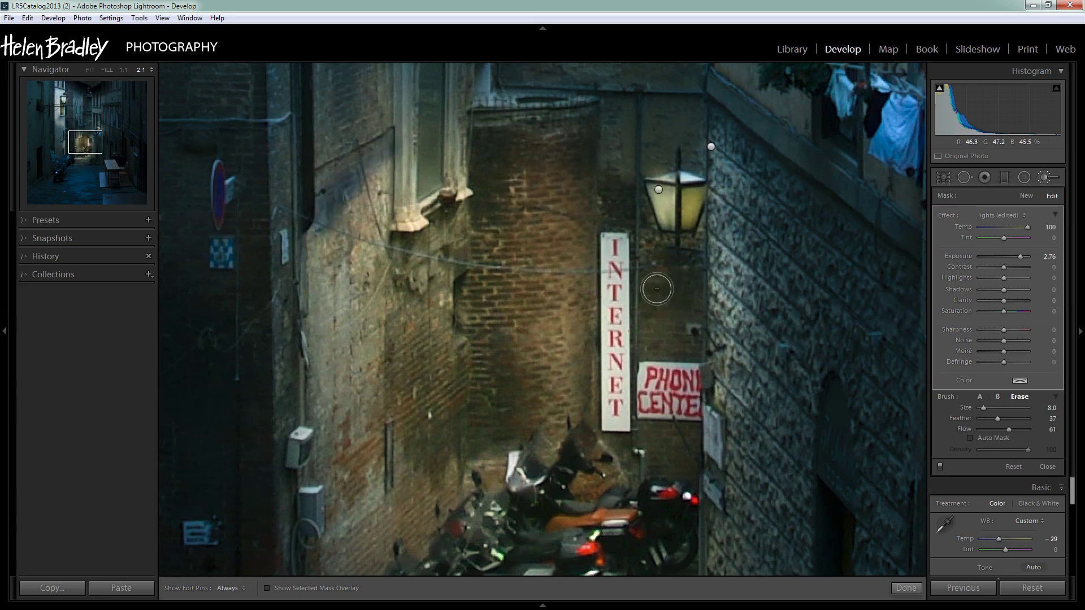
key("ctrl+z")
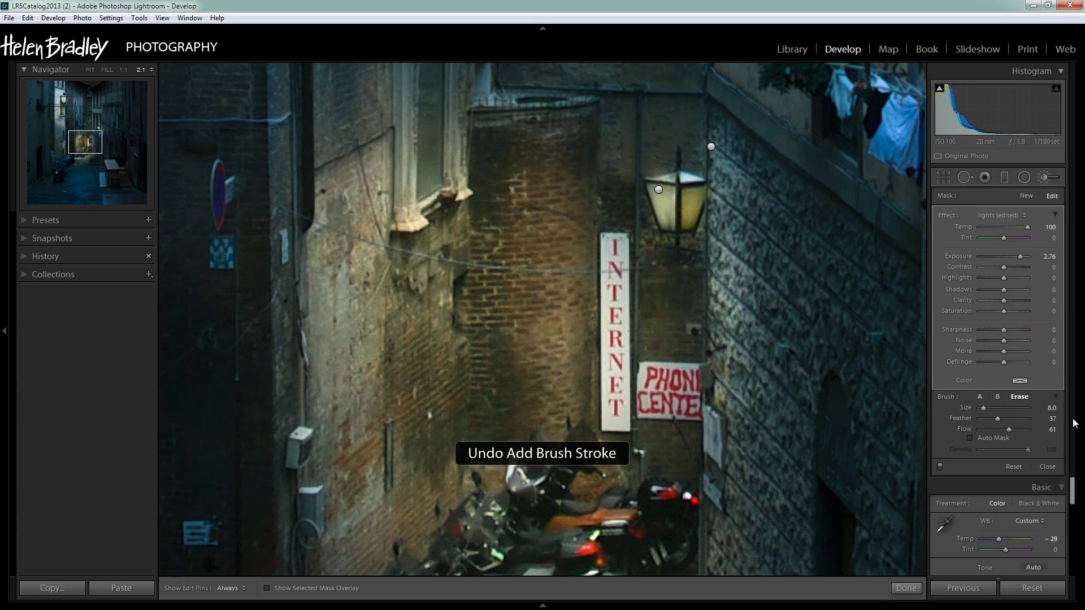
left_click_drag(999, 430, 1012, 418)
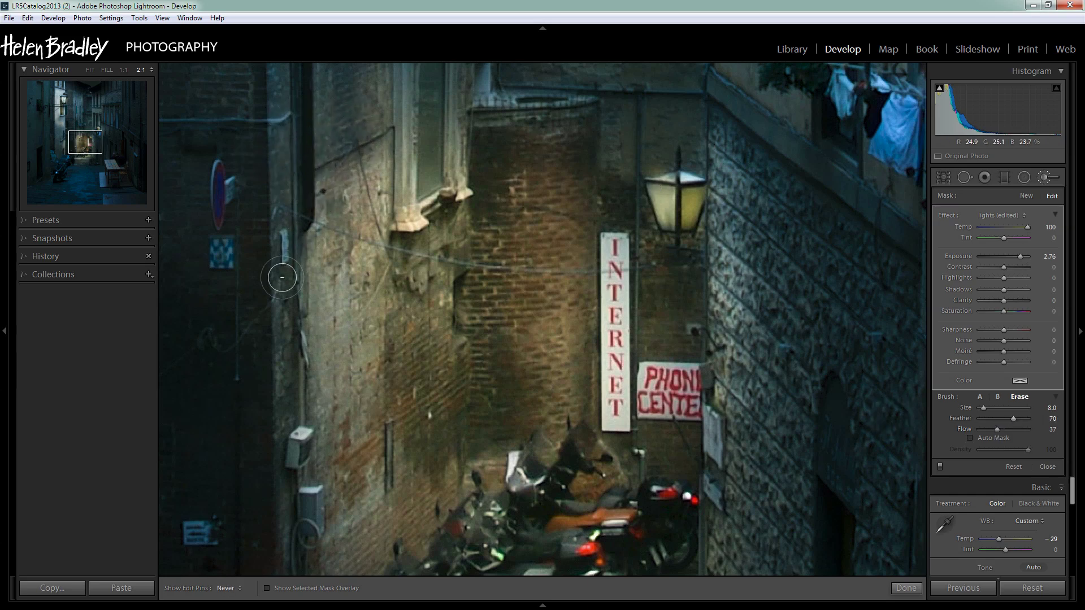
Erase the glow from the parked motorbikes at the alley's far end with the same soft eraser and finish brushing
left_click_drag(514, 467, 412, 258)
key("h")
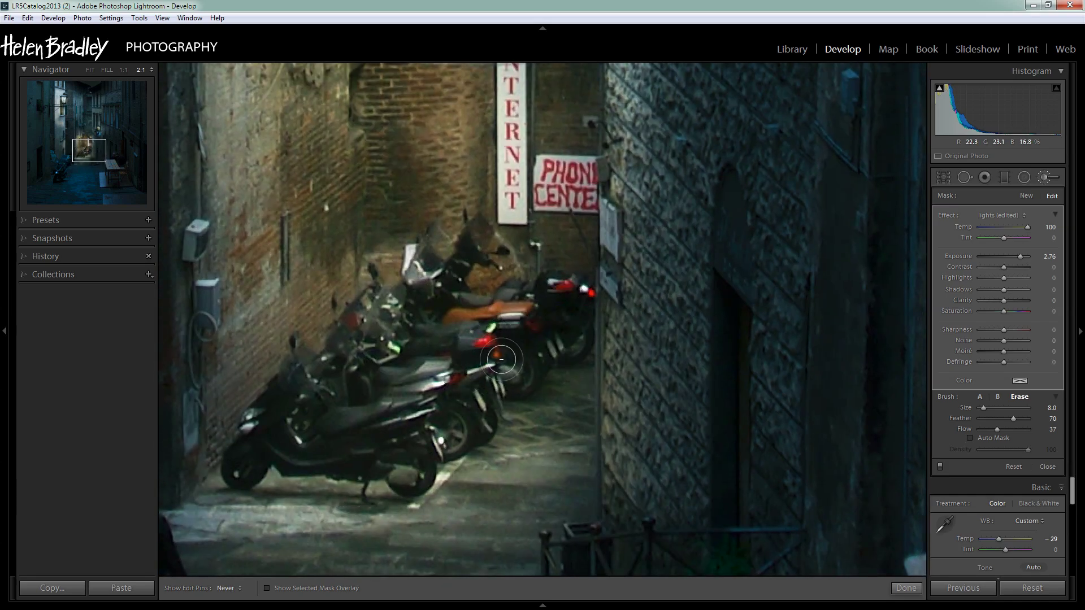
key("h")
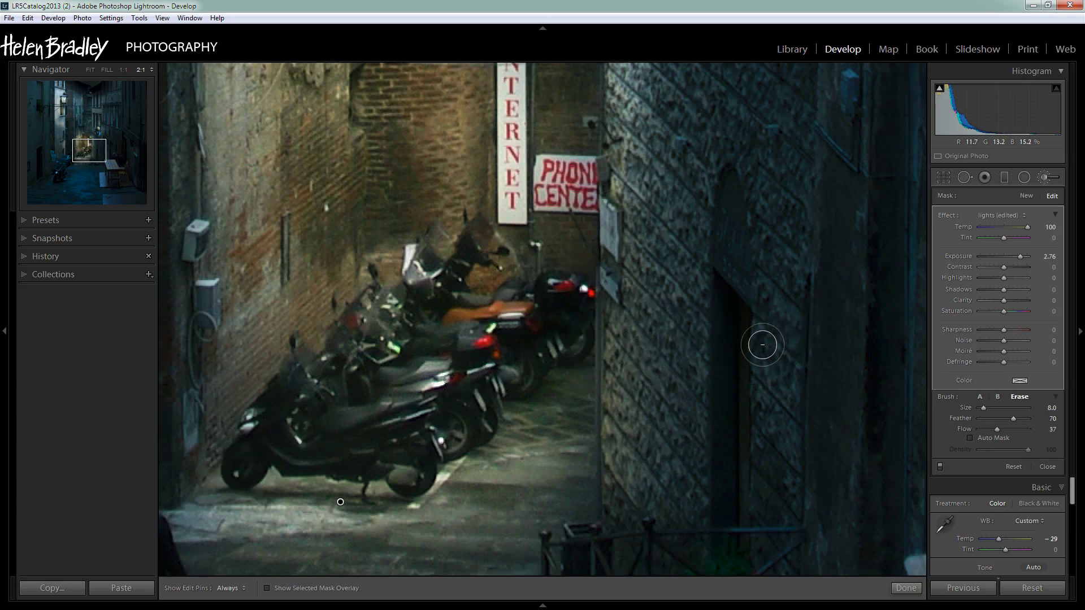
key("h")
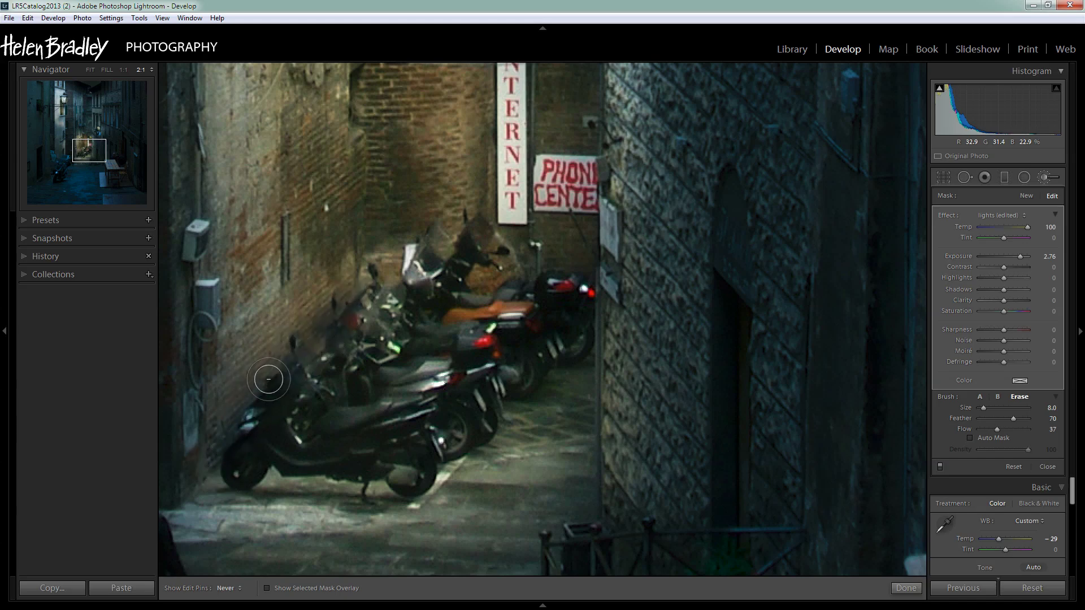
key("h")
key("h")
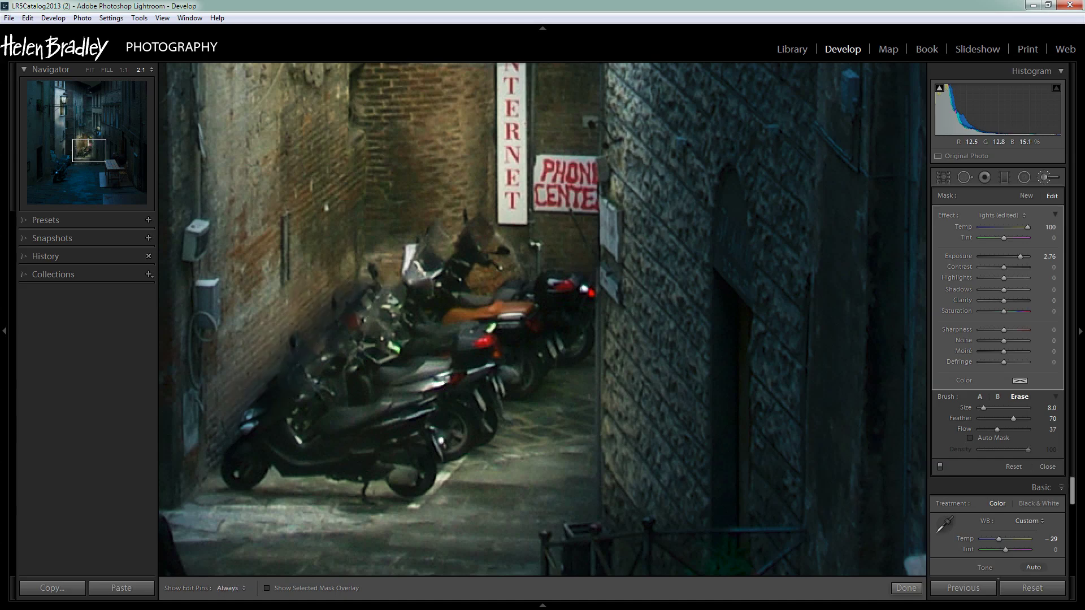
key("h")
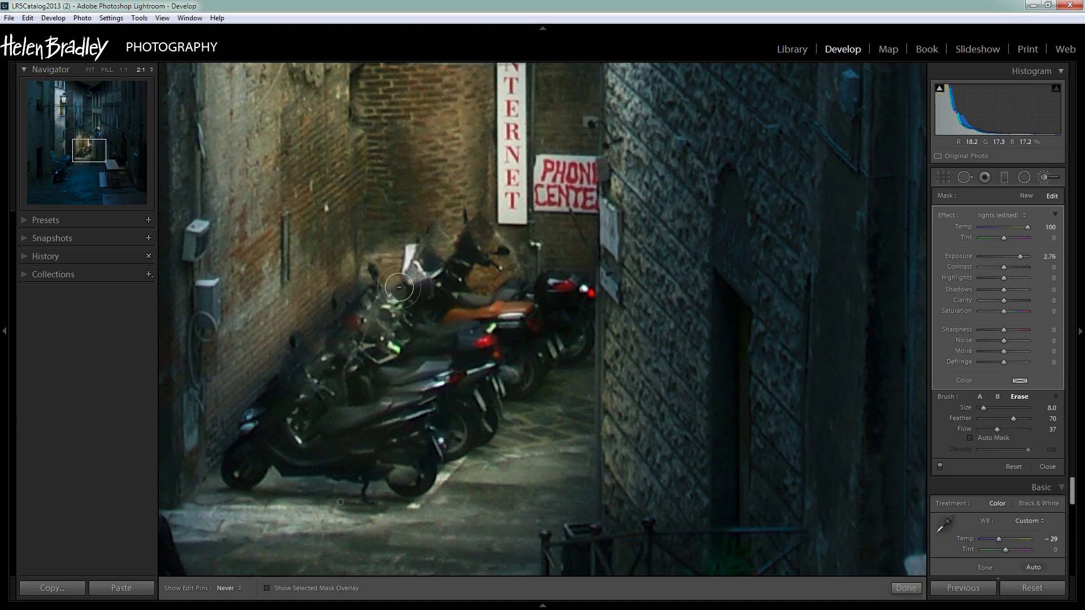
key("h")
key("h")
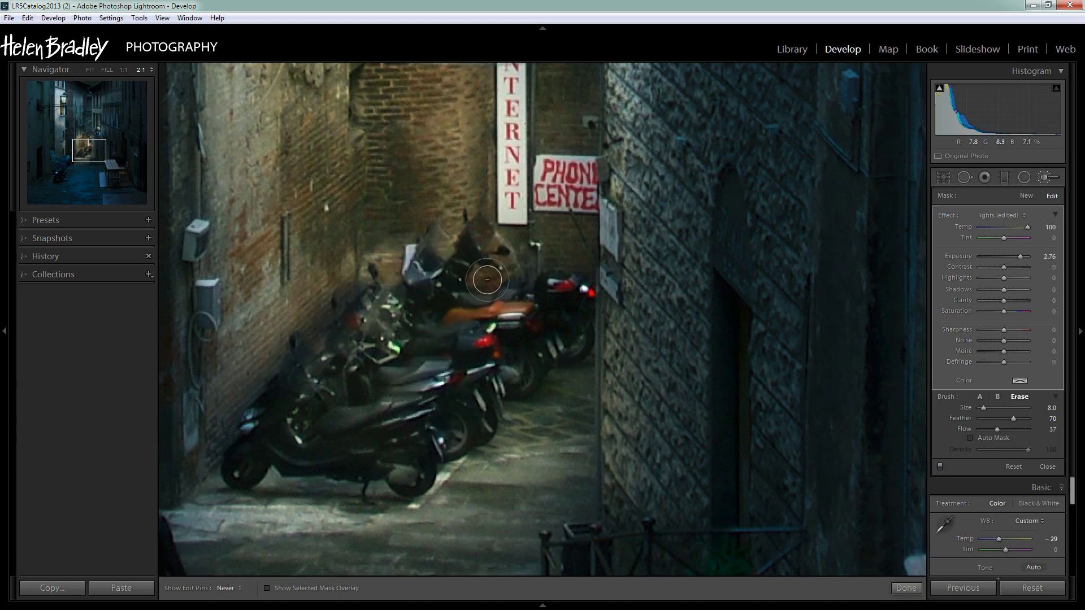
key("h")
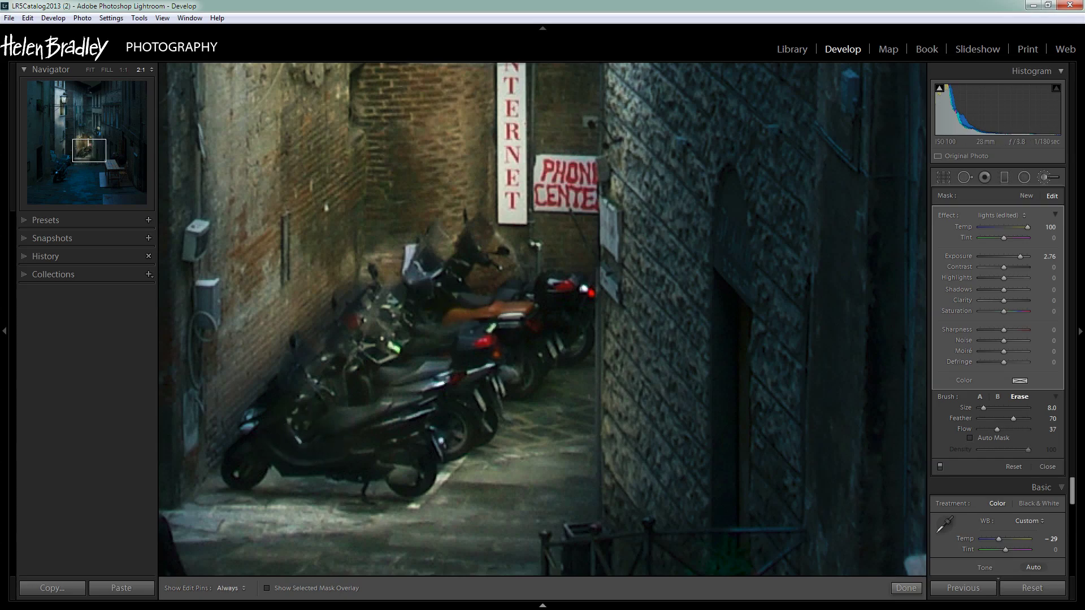
left_click(905, 589)
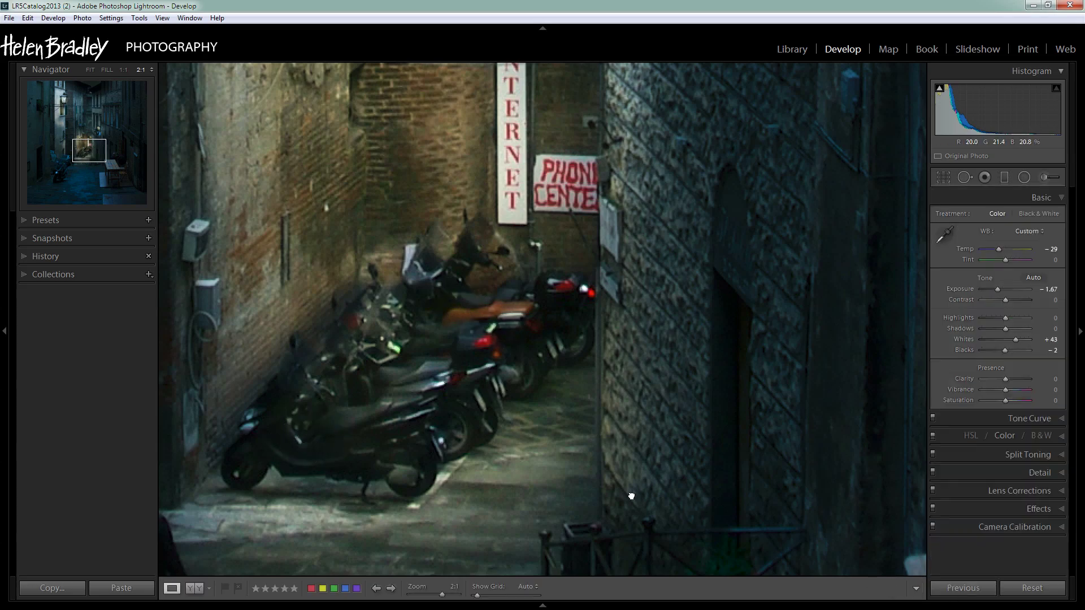
Paint a new lights mask with exposure 1.52 down the middle of the cobbled street, using a size 4.0 brush
left_click(636, 496)
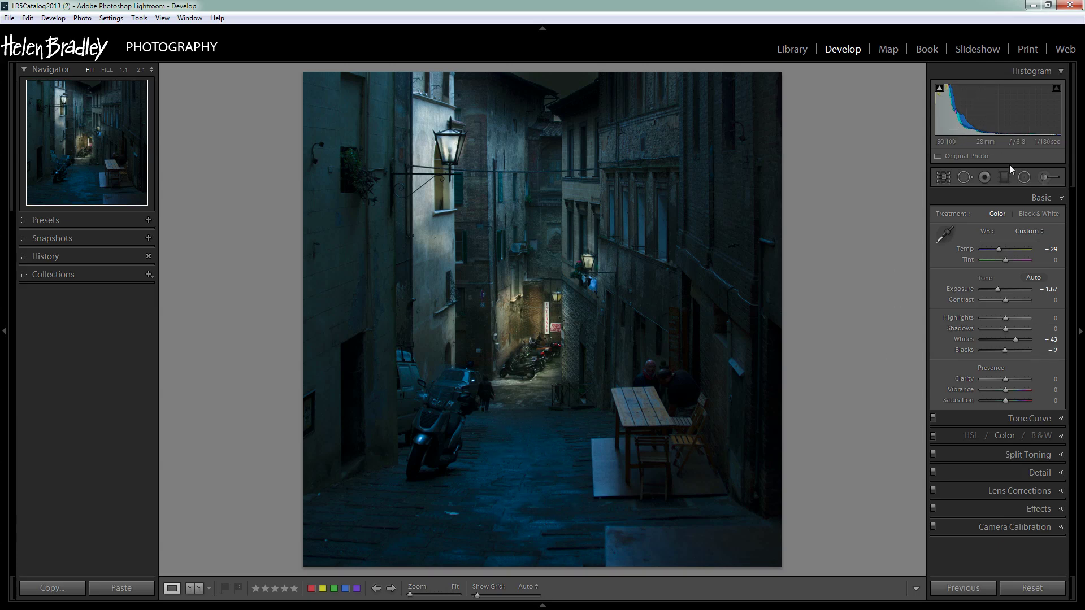
left_click(1045, 177)
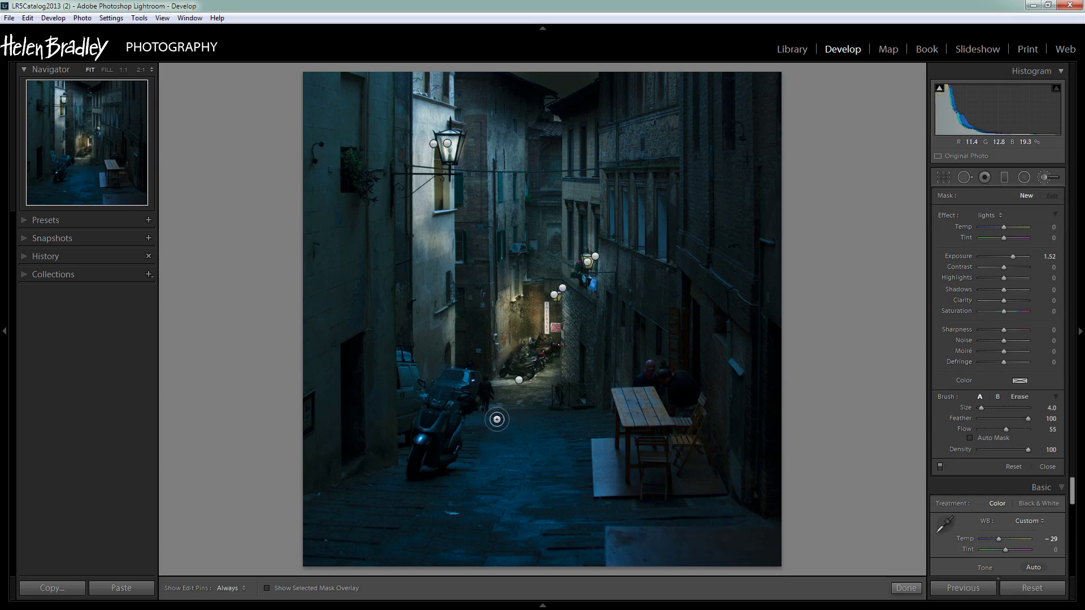
left_click(538, 431)
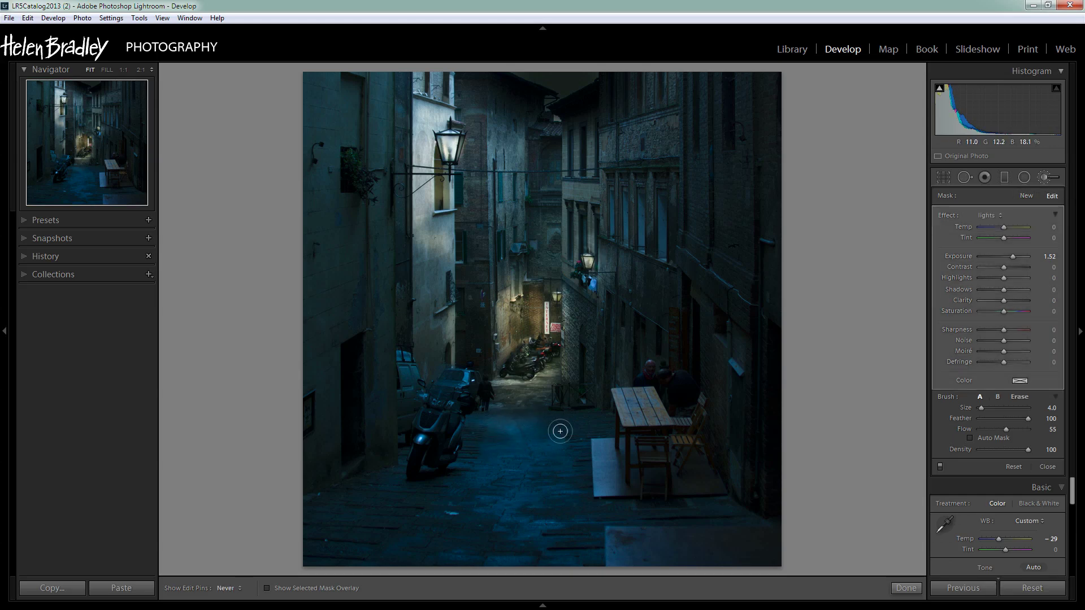
key("h")
key("h")
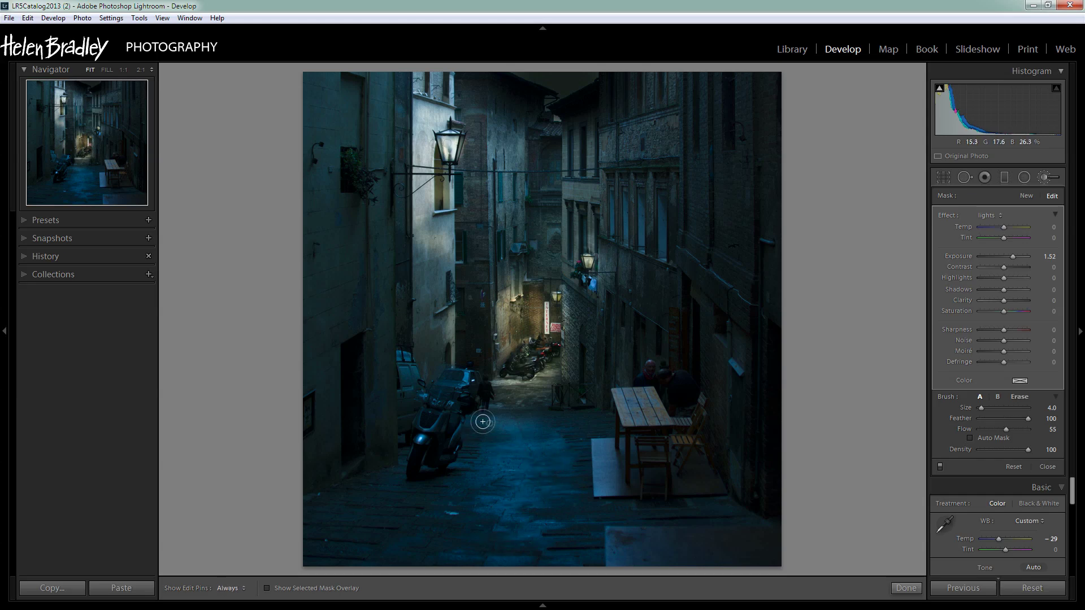
key("h")
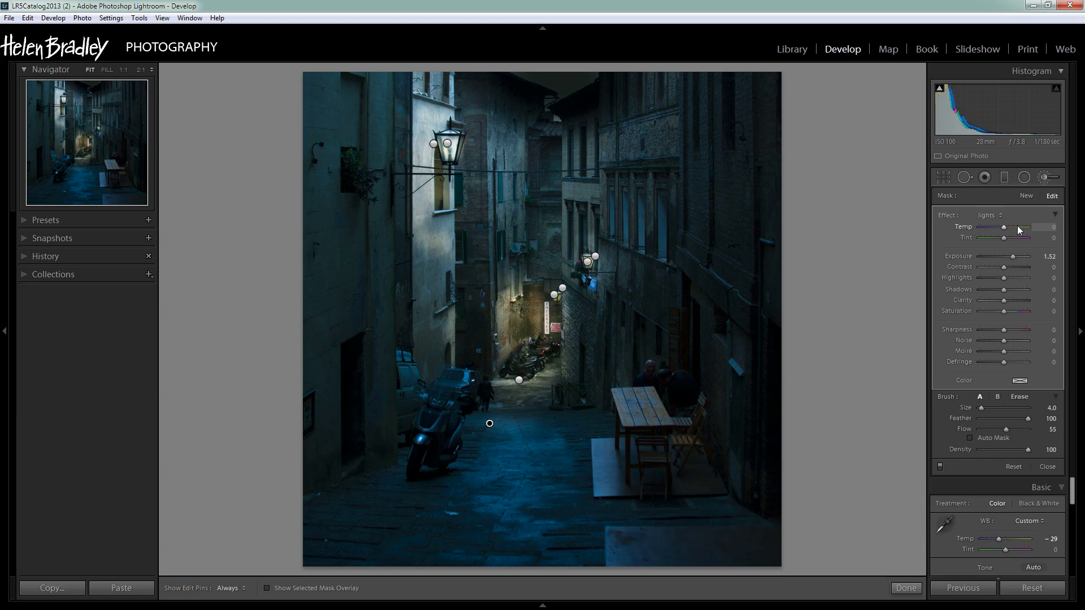
Set the street mask's temp to 100, exposure to 1.90 and clarity to -26
left_click_drag(1007, 226, 1017, 231)
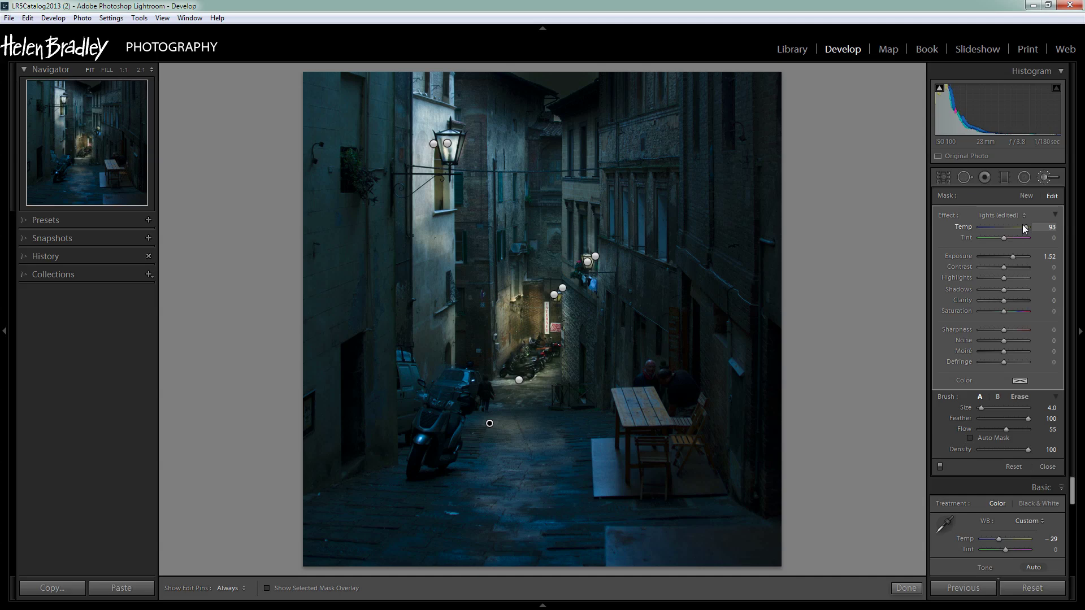
left_click_drag(1002, 301, 993, 302)
left_click_drag(1020, 230, 1025, 227)
Add light patches from the street mask to the foreground cobblestones with the size 4.0 brush and finish brushing
key("h")
mouse_move(544, 528)
left_mouse_down()
mouse_move(527, 512)
mouse_move(445, 512)
left_mouse_up()
key("h")
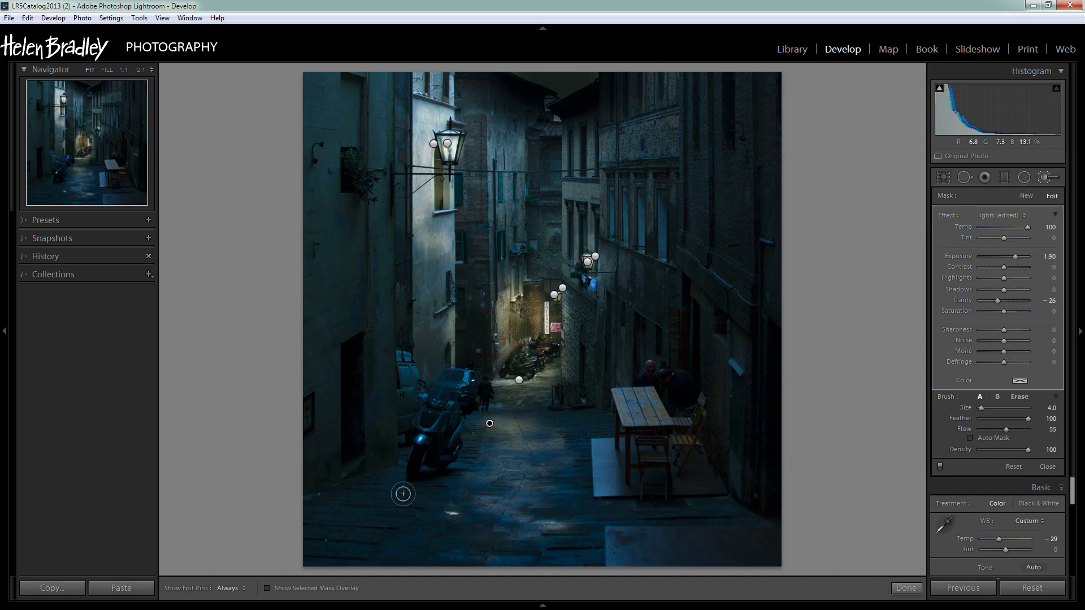
left_click(899, 591)
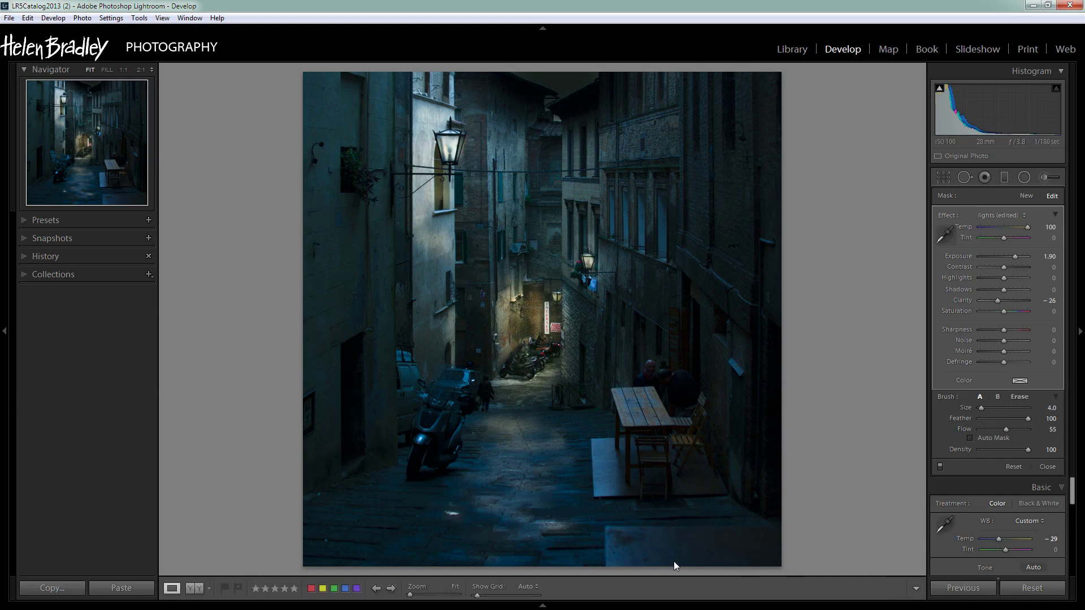
Paint a new mask over the bright spot on the foreground cobblestones and set its exposure to -4.00
left_click(1044, 178)
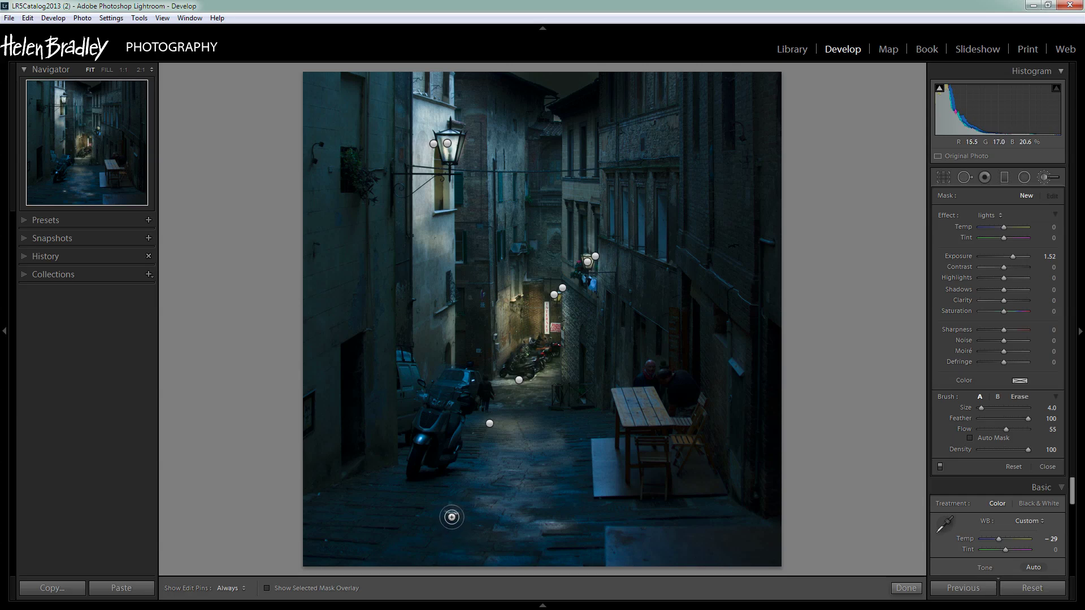
key("h")
key("h")
left_click_drag(1011, 256, 983, 258)
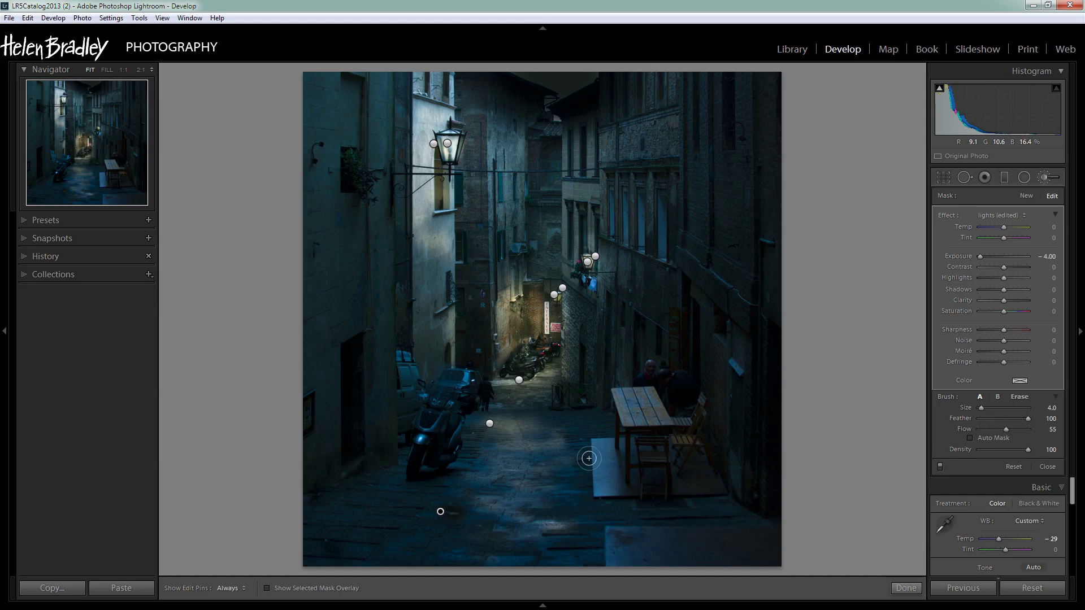
Brush the darkening mask over the folding chairs, the seated people and the surroundings of the wooden table at size 4.0
key("h")
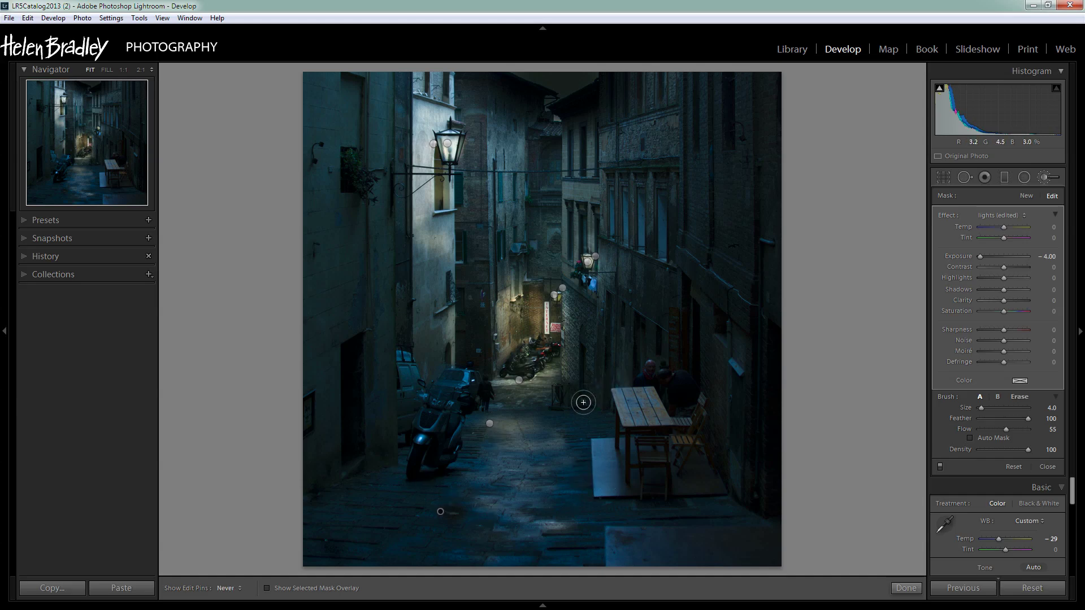
key("h")
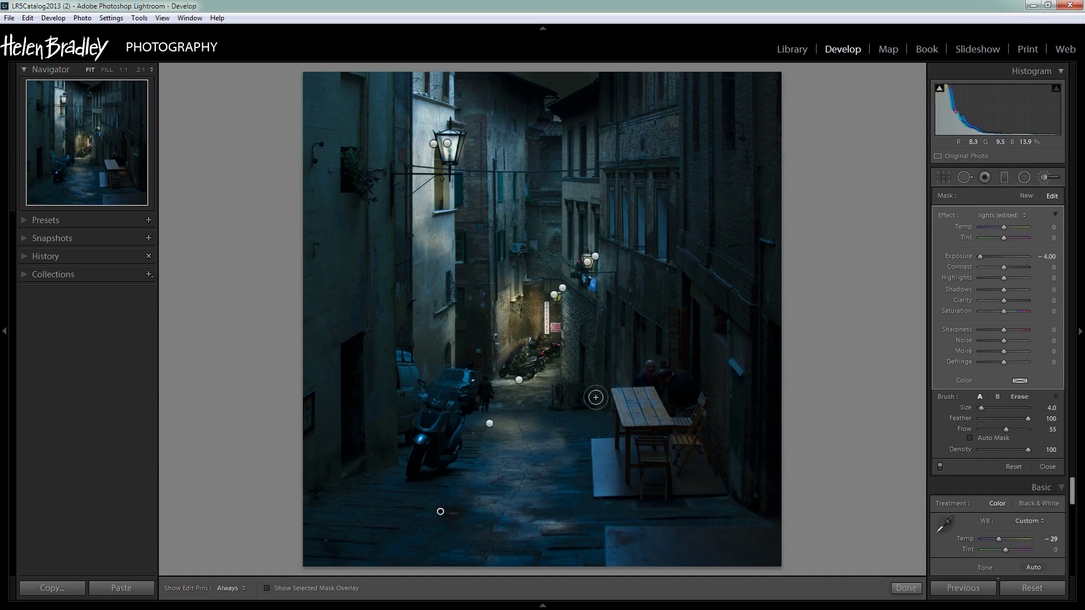
key("h")
key("h")
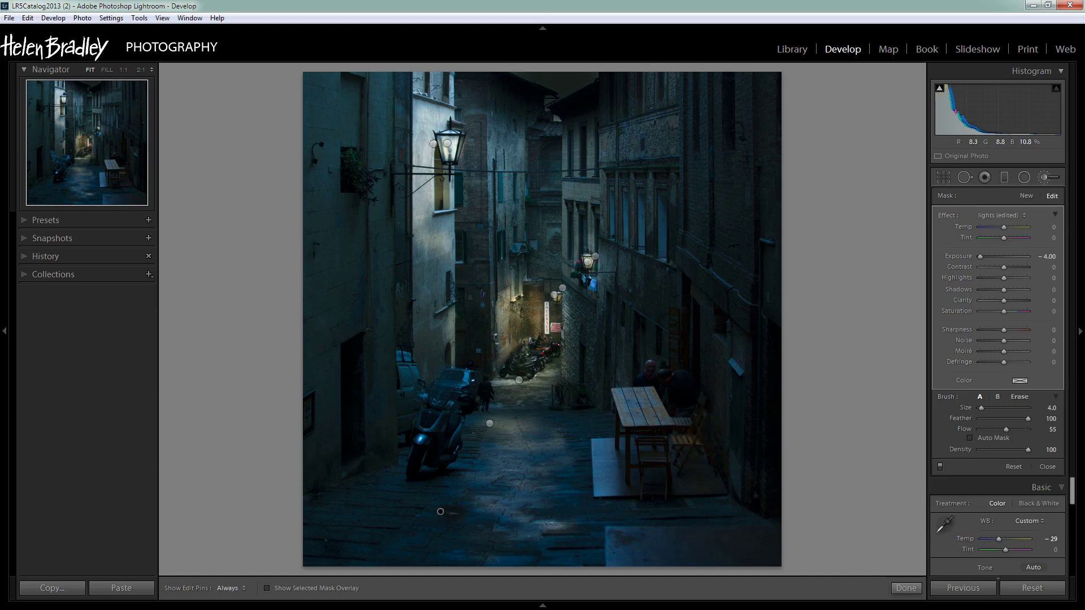
key("h")
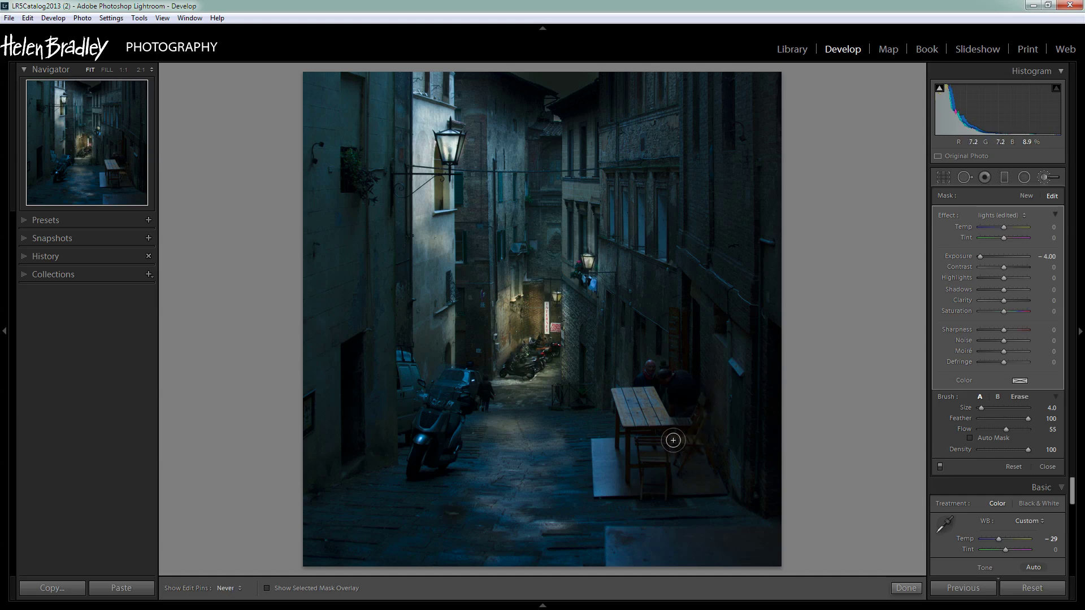
key("h")
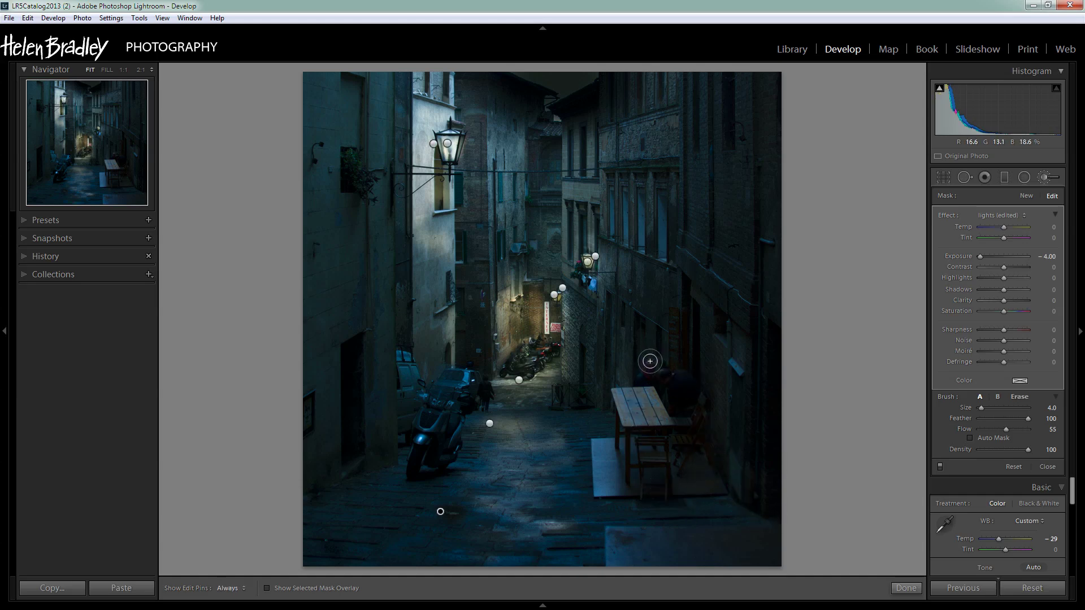
key("h")
key("h")
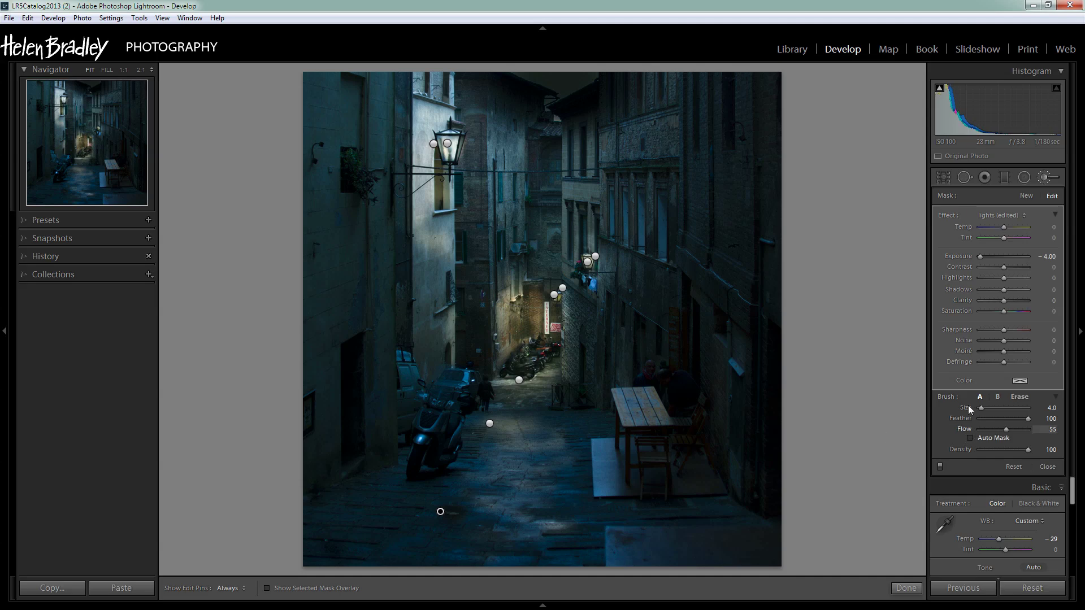
Lower the brush flow to 41 and darken the blue vehicles parked behind the scooter
left_click_drag(1002, 429, 999, 429)
key("h")
key("h")
key("h")
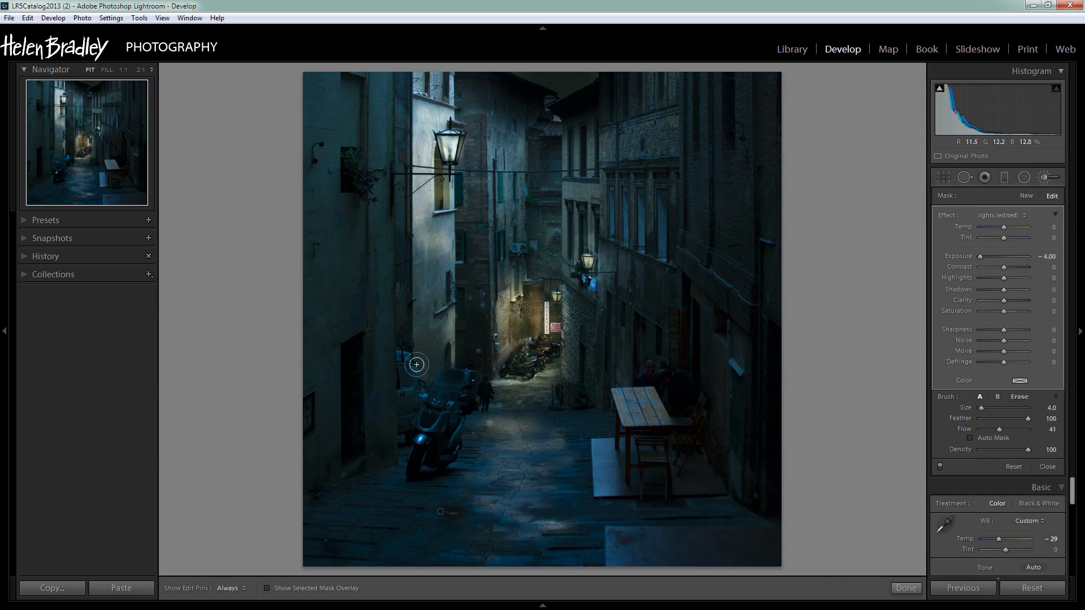
key("h")
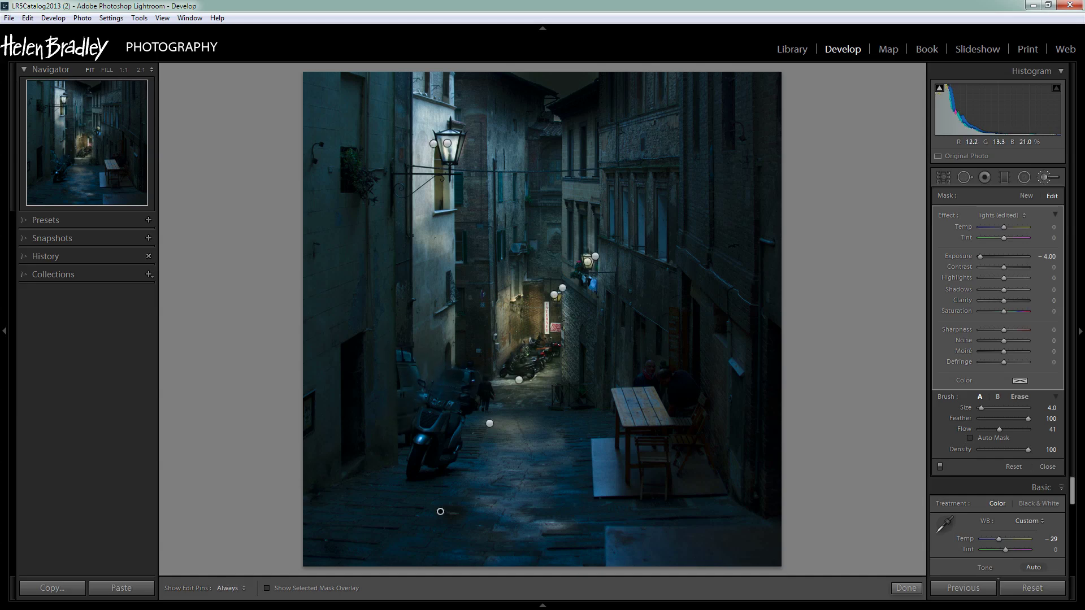
Darken the scooter's shiny front mudguard and its bright lower side highlight at flow 100, and finish brushing
key("h")
key("z")
left_click_drag(316, 481, 559, 459)
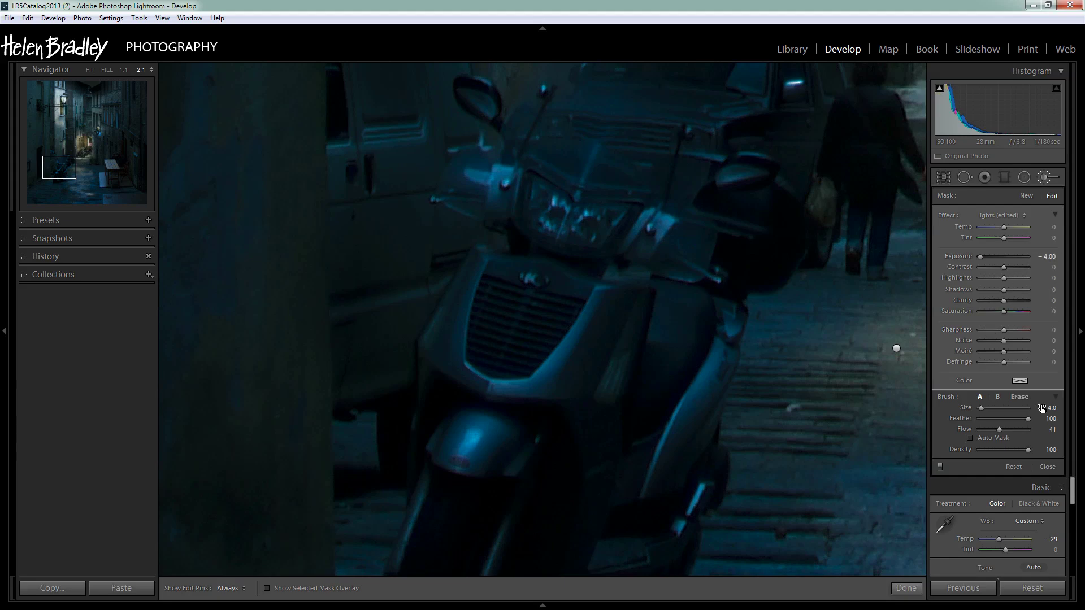
key("h")
mouse_move(478, 423)
left_mouse_down()
mouse_move(459, 438)
mouse_move(482, 438)
mouse_move(454, 450)
mouse_move(475, 463)
mouse_move(443, 455)
mouse_move(470, 463)
left_mouse_up()
mouse_move(689, 490)
left_mouse_down()
mouse_move(698, 489)
mouse_move(673, 523)
mouse_move(695, 494)
mouse_move(683, 513)
left_mouse_up()
key("h")
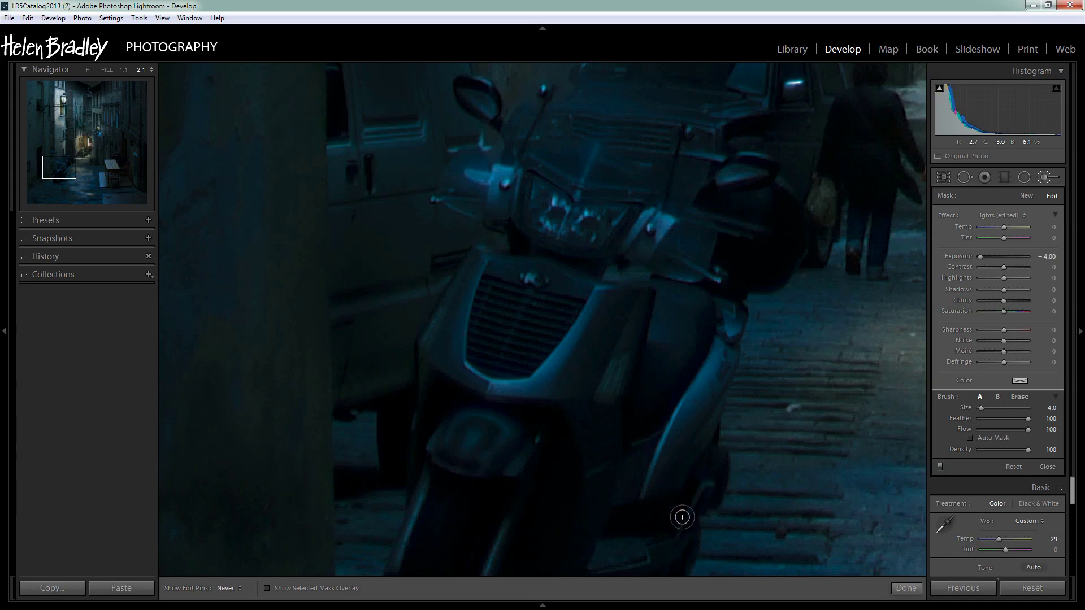
key("h")
left_click(906, 590)
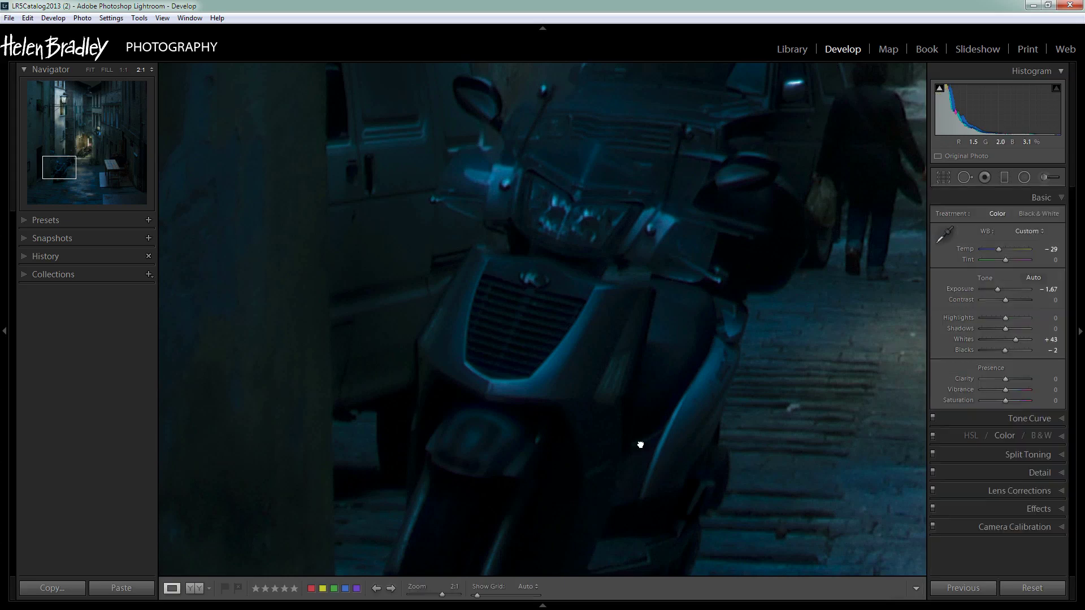
Brush a new lights mask at size 4.0 over the scooter's grille trim, both front indicators and its curved rear side edge
left_click(639, 446)
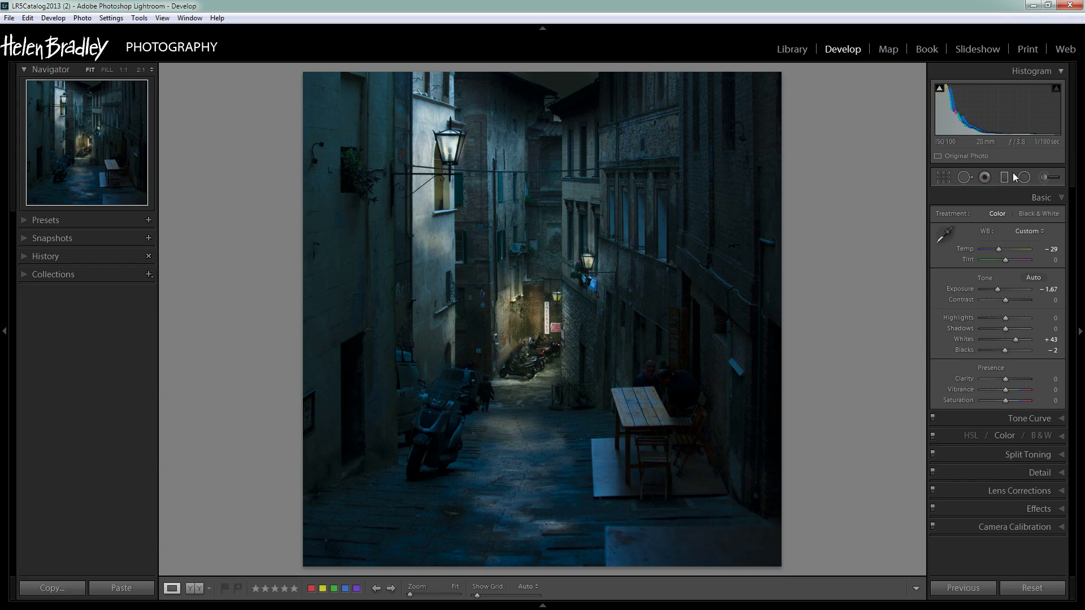
left_click(1043, 177)
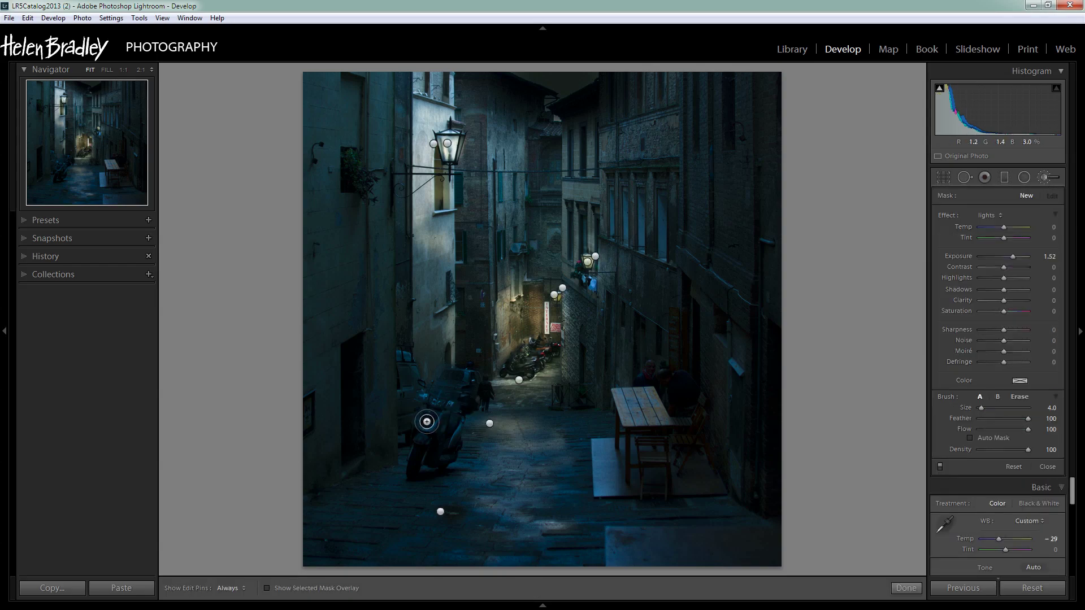
left_click(429, 420)
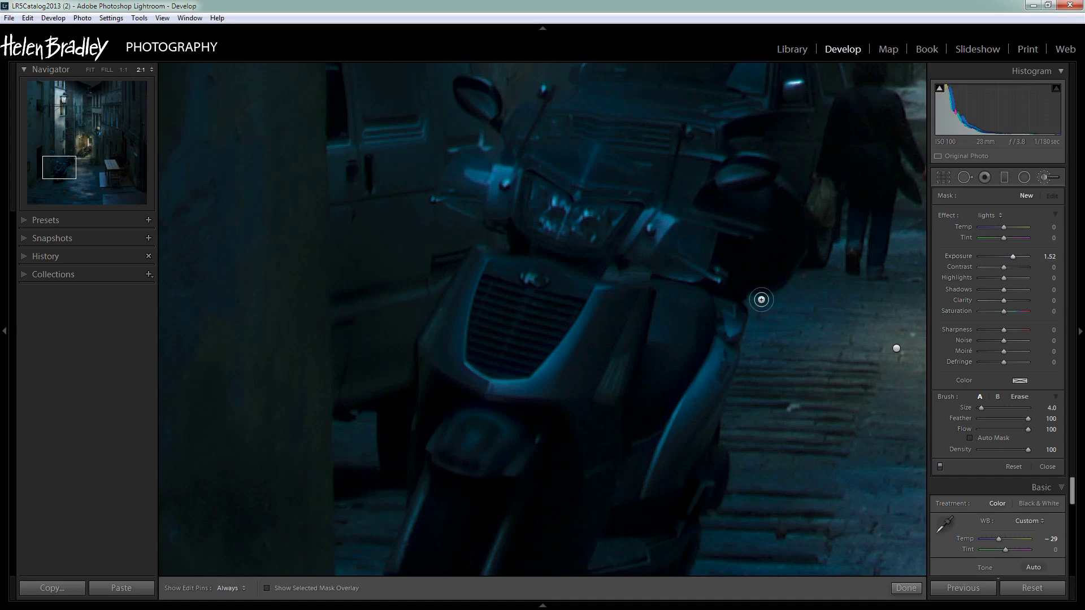
key("h")
mouse_move(462, 337)
left_mouse_down()
mouse_move(484, 378)
mouse_move(532, 374)
left_mouse_up()
mouse_move(602, 224)
left_mouse_down()
mouse_move(653, 210)
mouse_move(639, 223)
mouse_move(667, 222)
left_mouse_up()
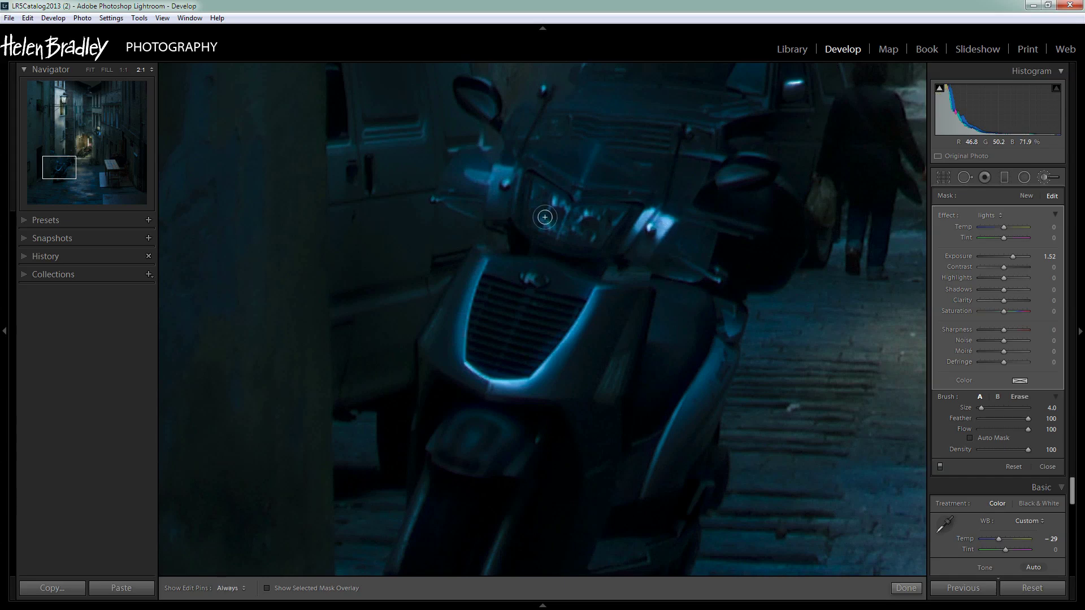
left_click_drag(506, 182, 498, 173)
key("h")
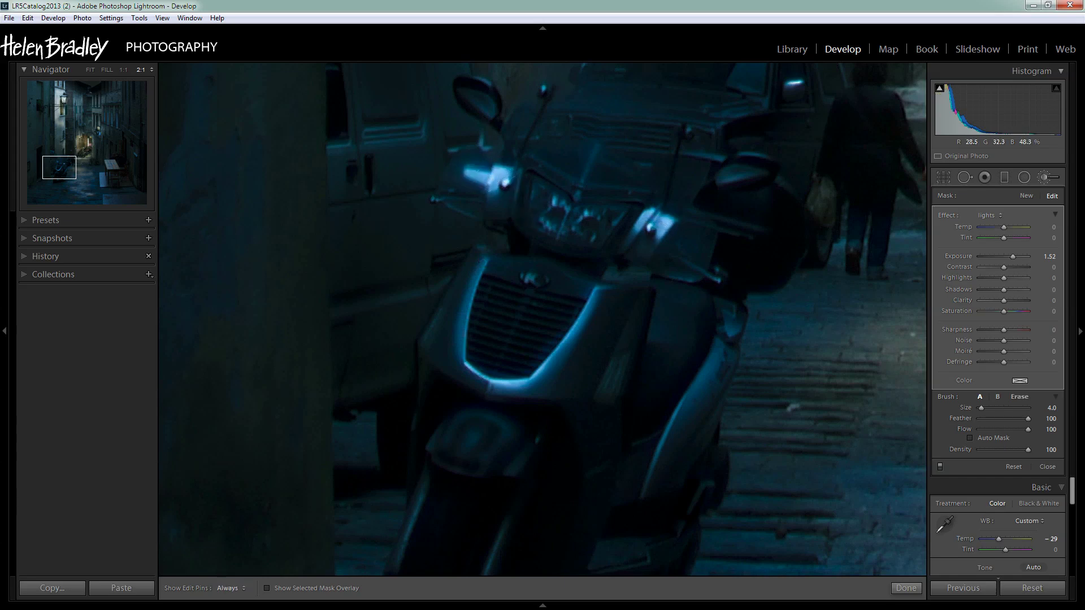
key("h")
mouse_move(722, 361)
left_mouse_down()
mouse_move(683, 408)
mouse_move(647, 483)
left_mouse_up()
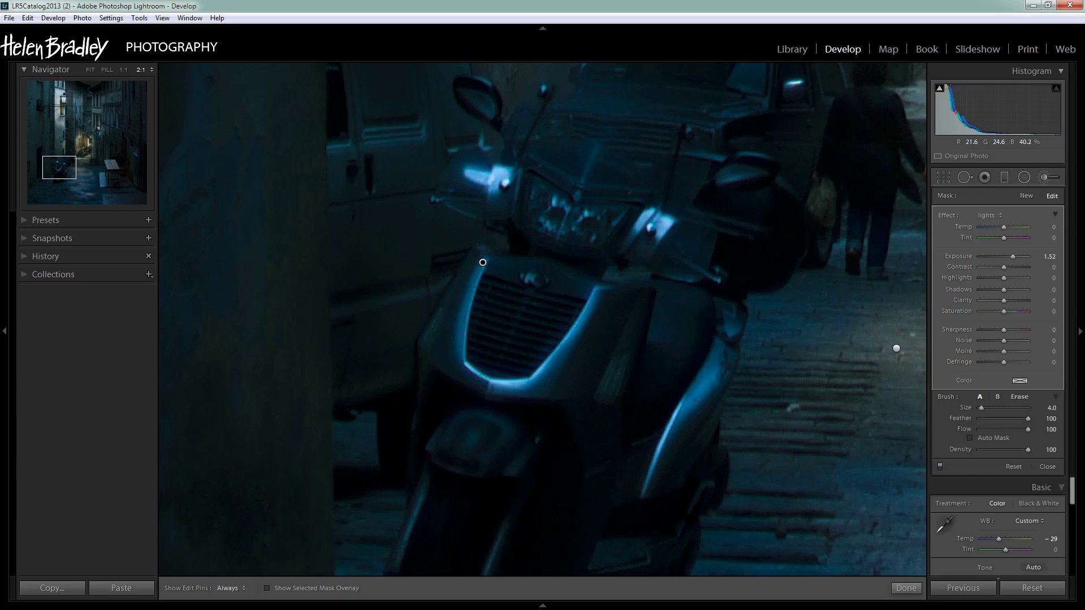
Set the scooter highlight mask's temperature to 100 and exposure to -0.29, and finish brushing
mouse_move(1014, 226)
left_mouse_down()
mouse_move(1040, 227)
mouse_move(999, 259)
left_mouse_up()
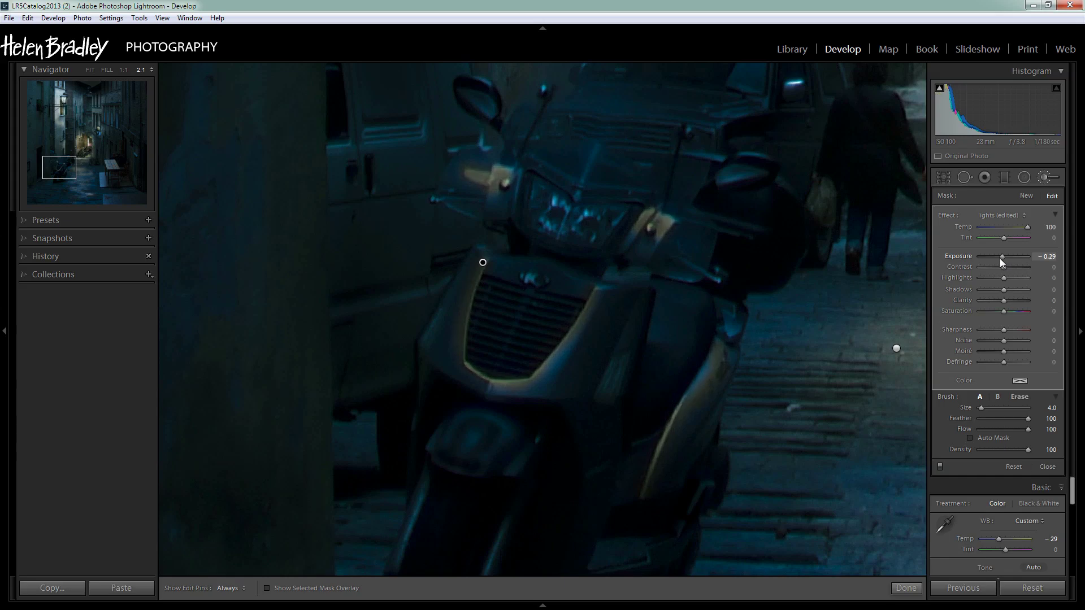
left_click(893, 592)
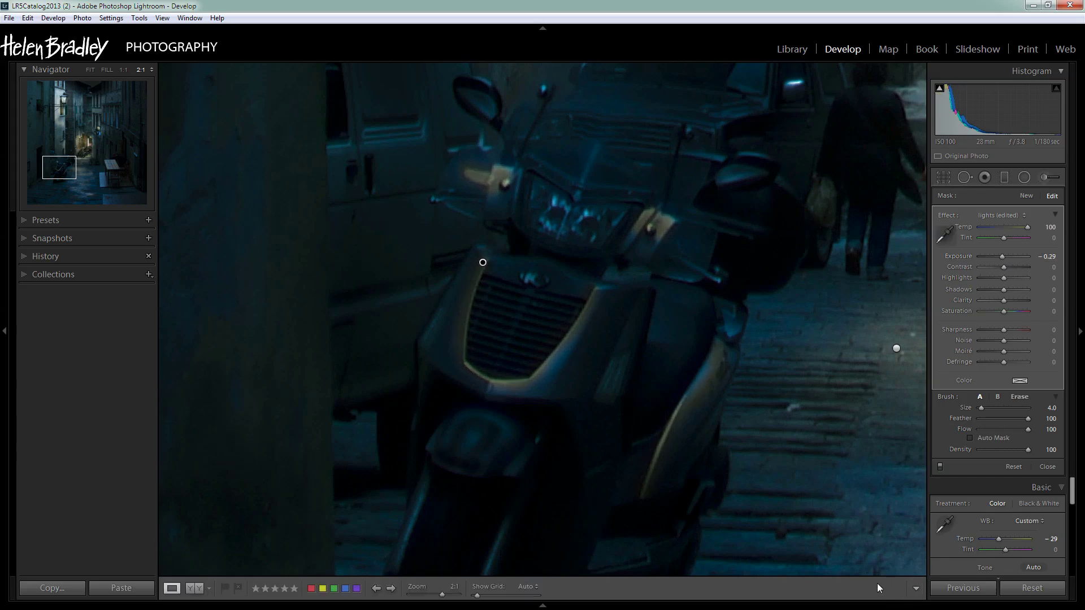
left_click(834, 558)
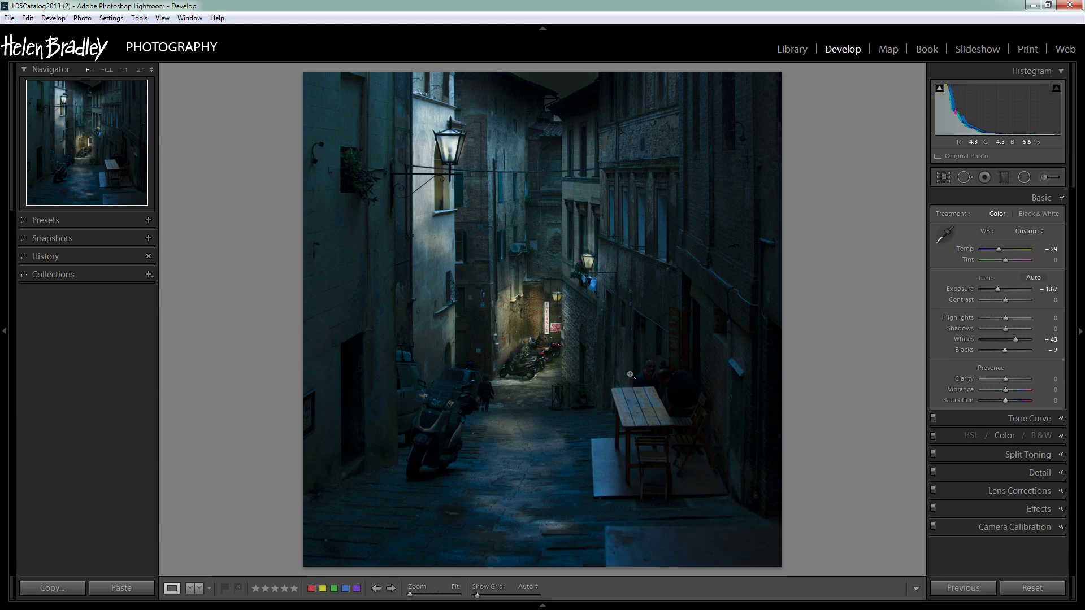
Paint a new mask over the wooden tabletop and set its temperature to 36 and exposure to -0.09
left_click(1044, 178)
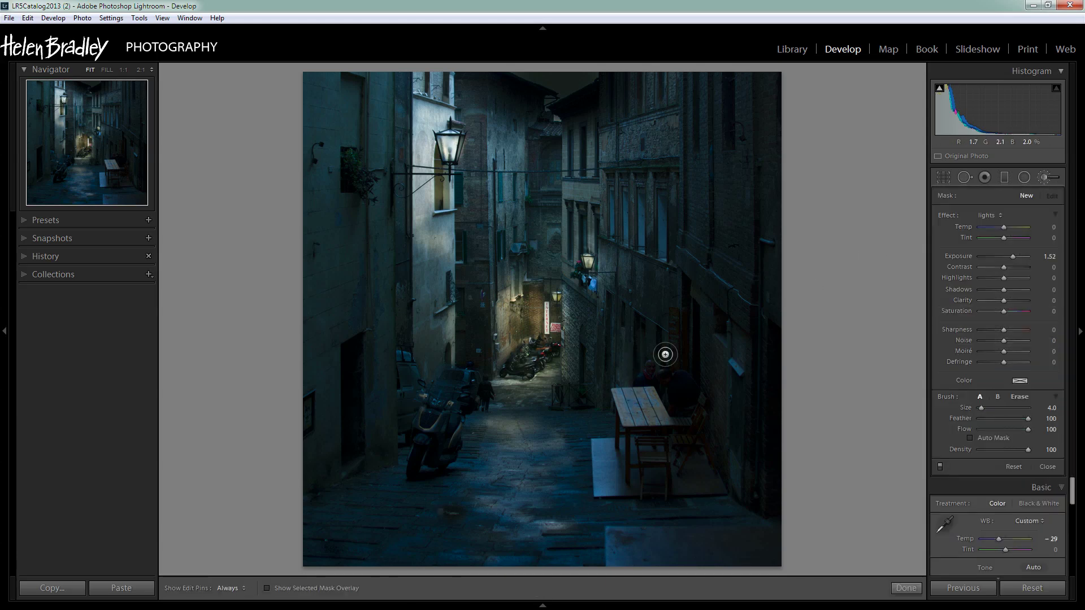
key("h")
left_click_drag(620, 398, 621, 409)
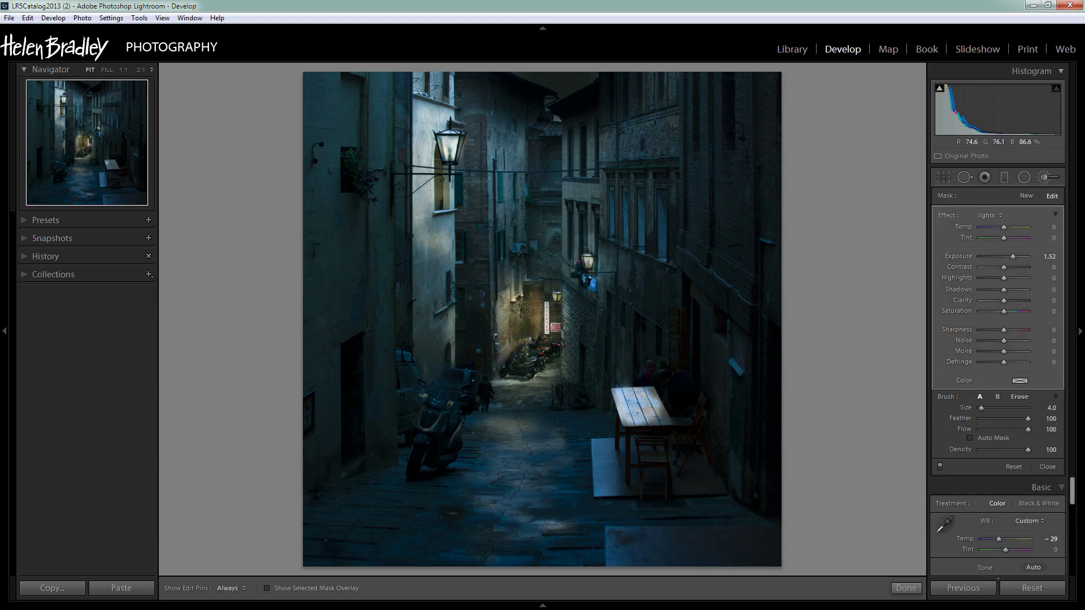
key("h")
left_click(1005, 259)
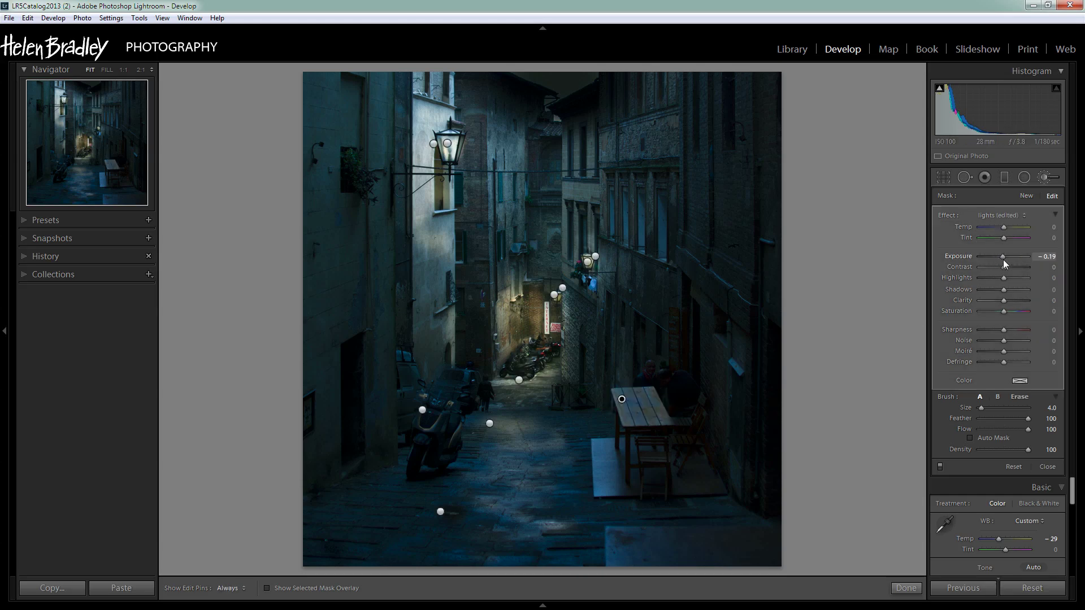
mouse_move(1015, 229)
left_mouse_down()
mouse_move(1025, 230)
mouse_move(1002, 259)
left_mouse_up()
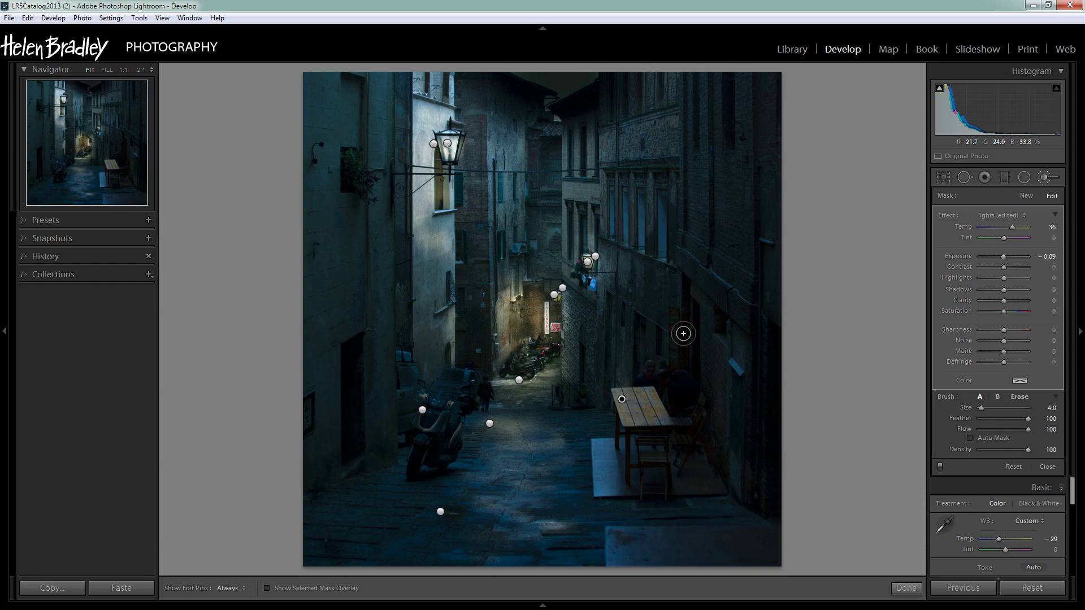
left_click(907, 590)
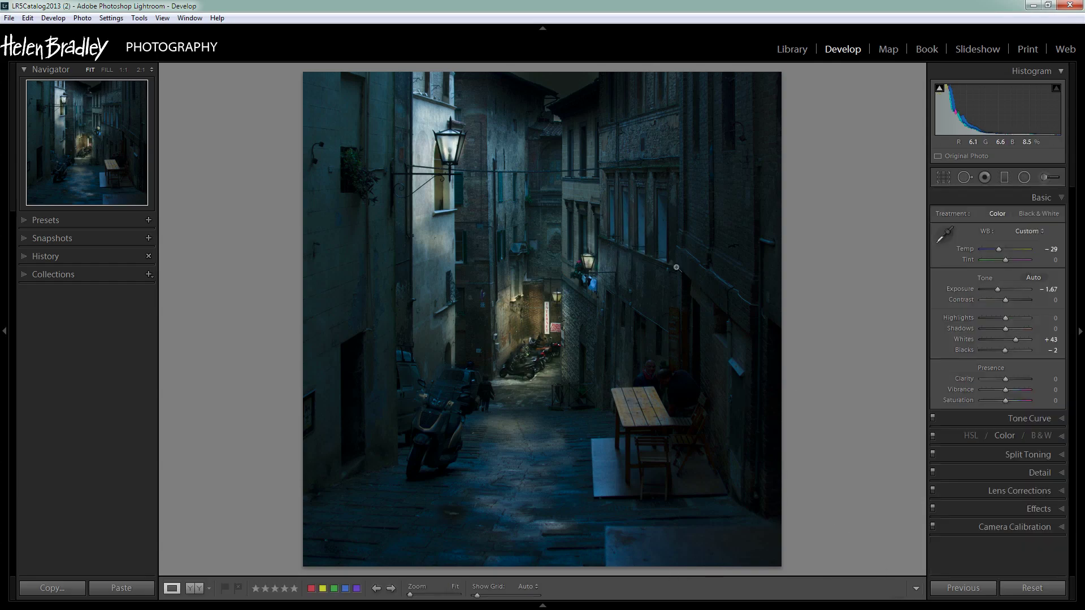
Paint a new lights mask over the nearest tall window on the right-hand building, using Auto Mask and brush size 11.0
left_click(629, 211)
left_click_drag(608, 232, 412, 248)
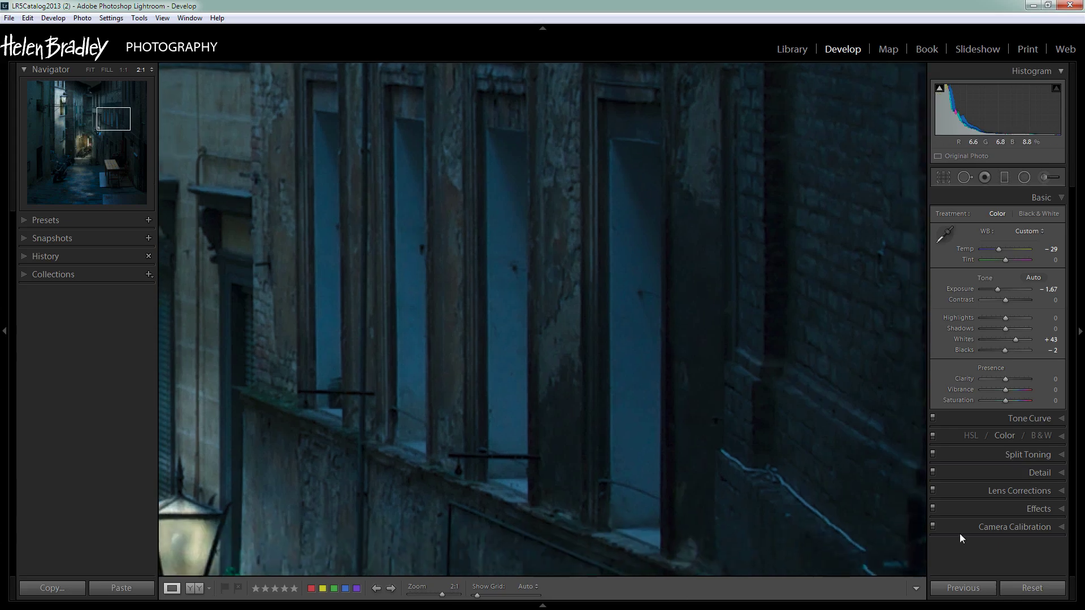
left_click(1044, 177)
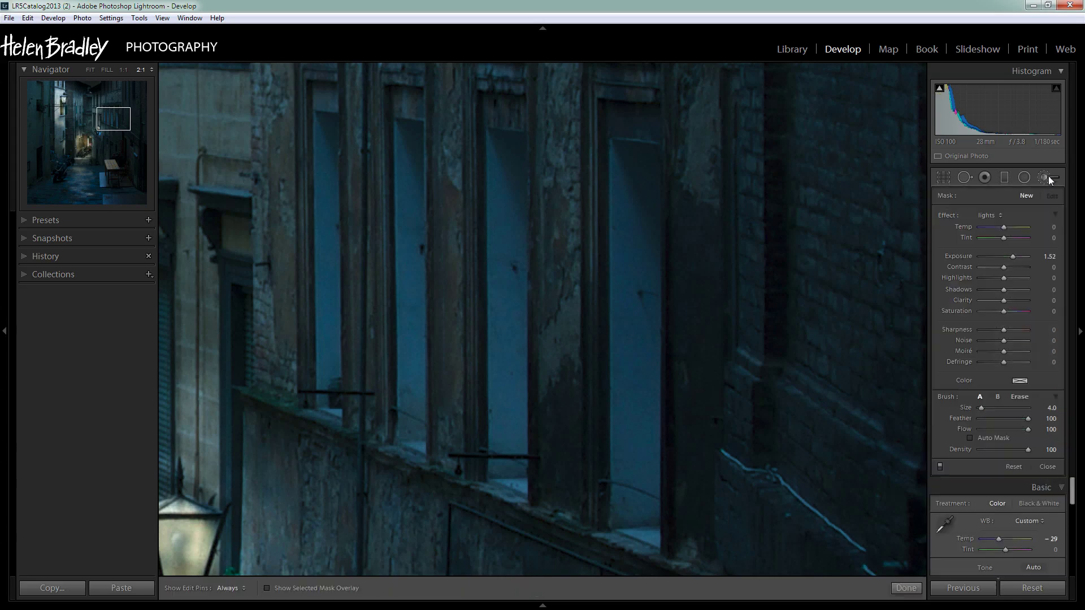
left_click(969, 438)
scroll(625, 186, "up", 2)
key("h")
mouse_move(623, 200)
left_mouse_down()
mouse_move(615, 155)
mouse_move(635, 375)
mouse_move(646, 296)
mouse_move(632, 509)
mouse_move(643, 537)
mouse_move(642, 443)
mouse_move(633, 486)
left_mouse_up()
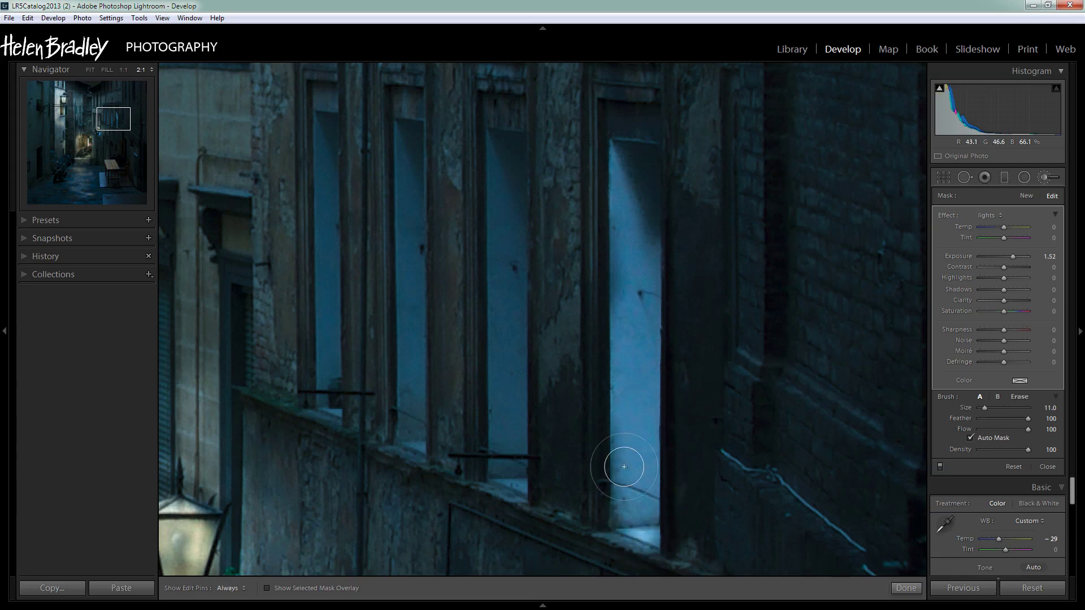
left_click_drag(607, 534, 636, 551)
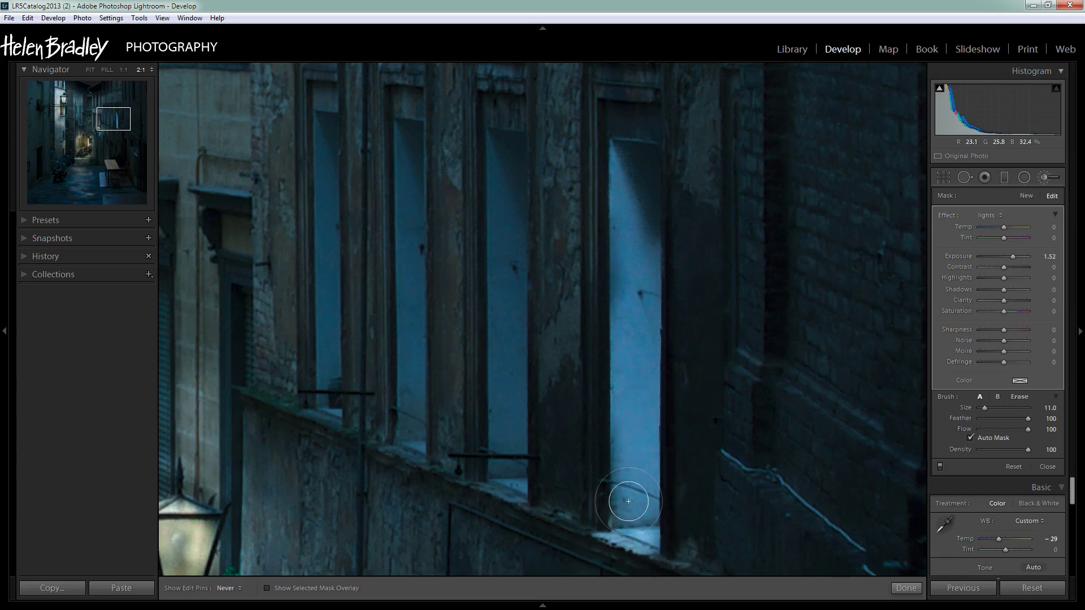
Extend the lights mask over the other three tall windows and their sills
key("h")
mouse_move(486, 146)
left_mouse_down()
mouse_move(497, 385)
mouse_move(514, 306)
mouse_move(511, 241)
mouse_move(495, 331)
mouse_move(501, 456)
mouse_move(521, 393)
mouse_move(505, 489)
mouse_move(471, 482)
mouse_move(509, 496)
left_mouse_up()
key("h")
key("h")
mouse_move(398, 446)
left_mouse_down()
mouse_move(419, 240)
mouse_move(403, 132)
mouse_move(390, 153)
mouse_move(332, 161)
mouse_move(341, 133)
mouse_move(314, 124)
mouse_move(326, 240)
mouse_move(330, 153)
mouse_move(324, 405)
mouse_move(334, 421)
mouse_move(299, 413)
left_mouse_up()
key("h")
key("h")
key("h")
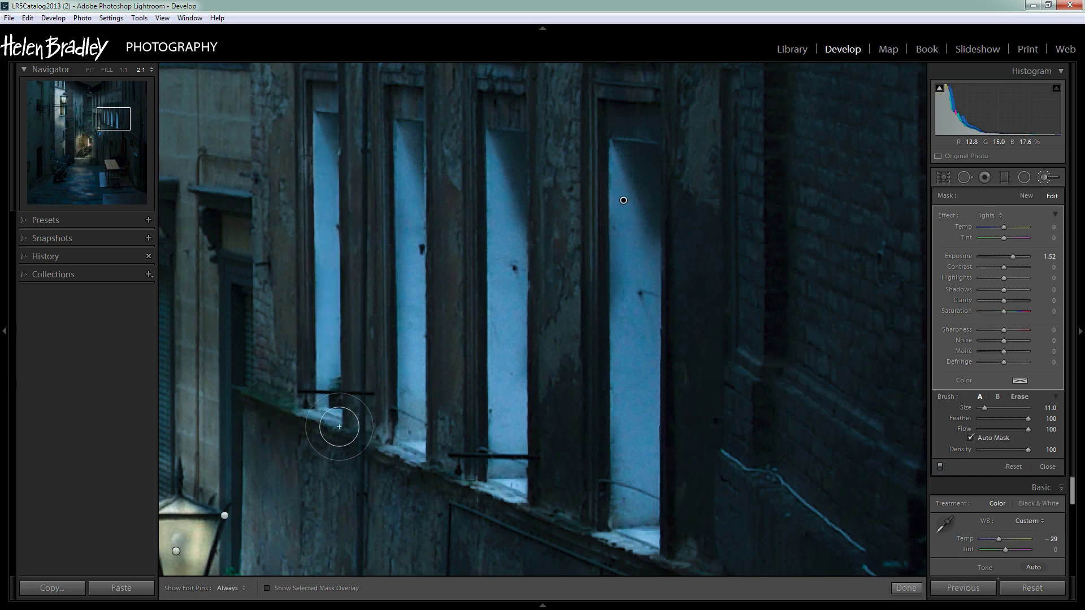
mouse_move(375, 441)
left_mouse_down()
mouse_move(395, 443)
mouse_move(395, 380)
mouse_move(496, 485)
mouse_move(606, 528)
mouse_move(634, 512)
left_mouse_up()
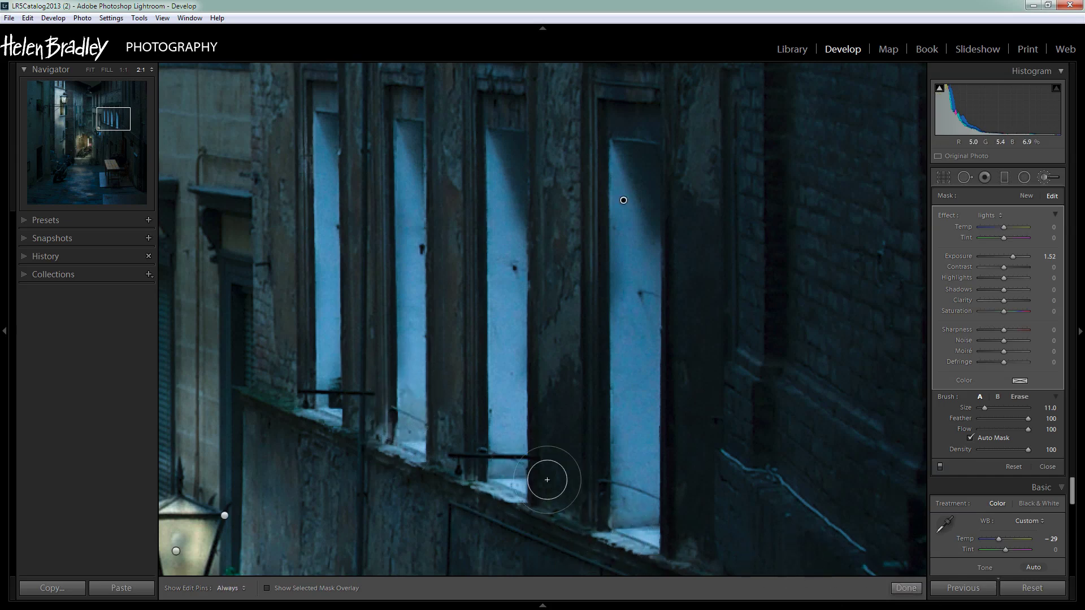
Set the window mask's temperature to 100 and touch up the brushing on the second farthest window
left_click_drag(1005, 228, 1019, 226)
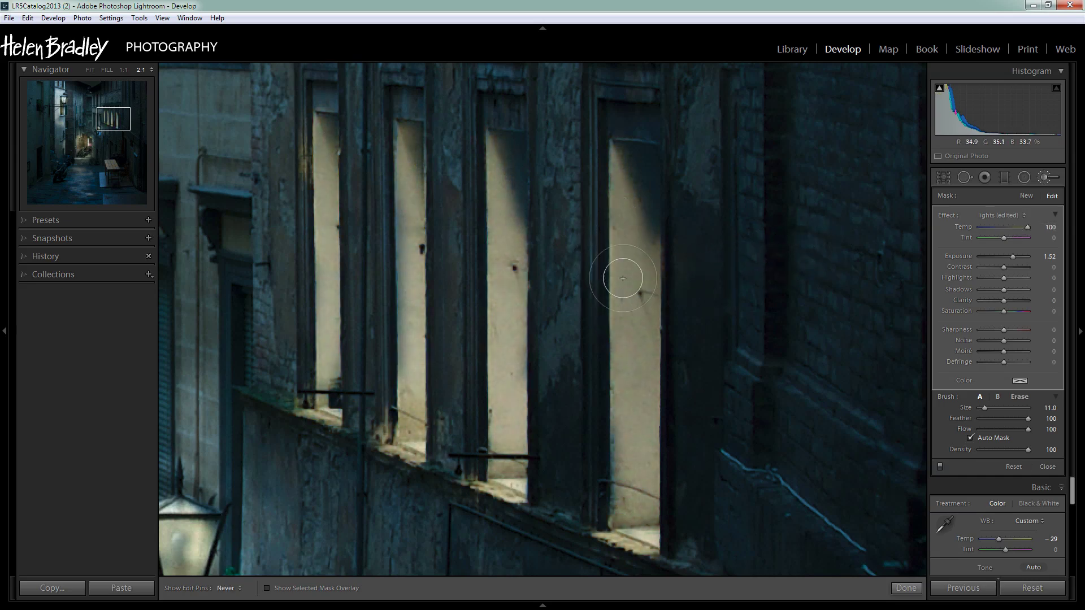
key("h")
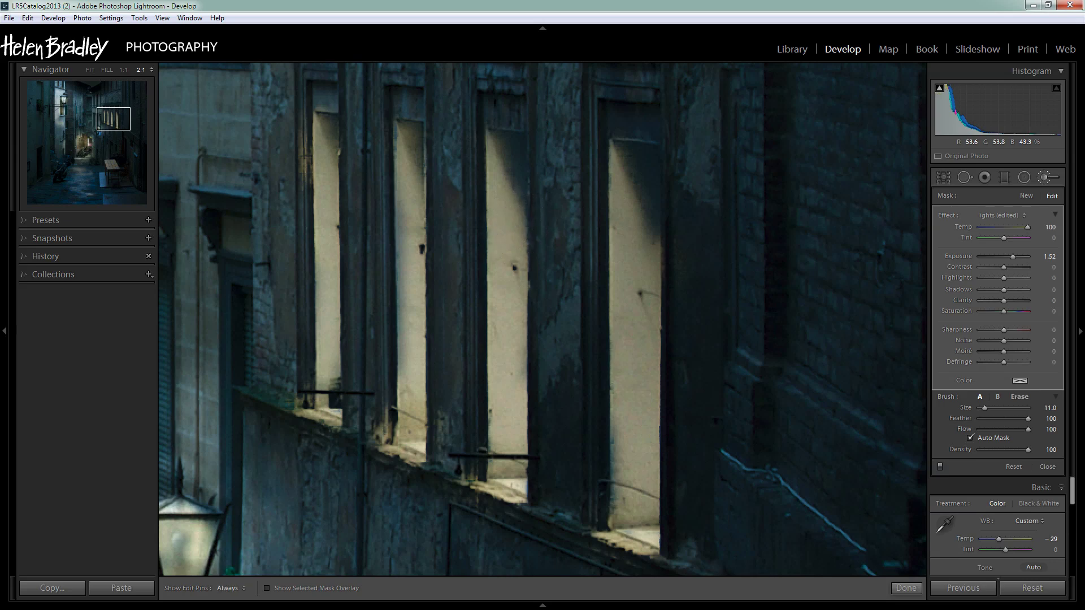
left_click_drag(397, 238, 393, 368)
key("h")
key("ctrl+z")
key("h")
left_click_drag(417, 261, 402, 181)
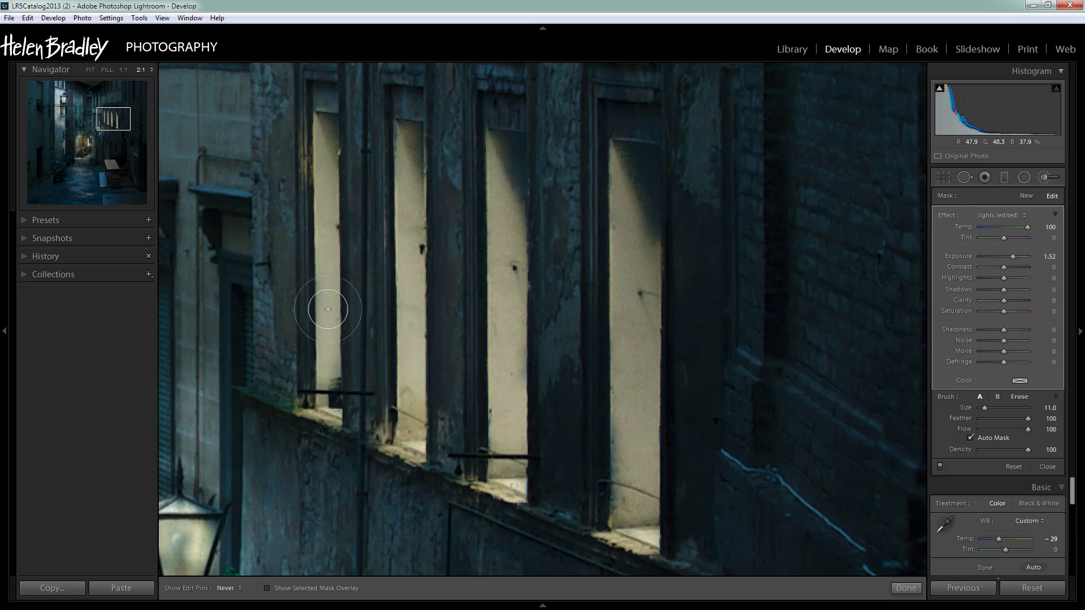
Switch the brush to Erase at size 8.0 and inspect the window mask's coverage with the mask overlay
key("h")
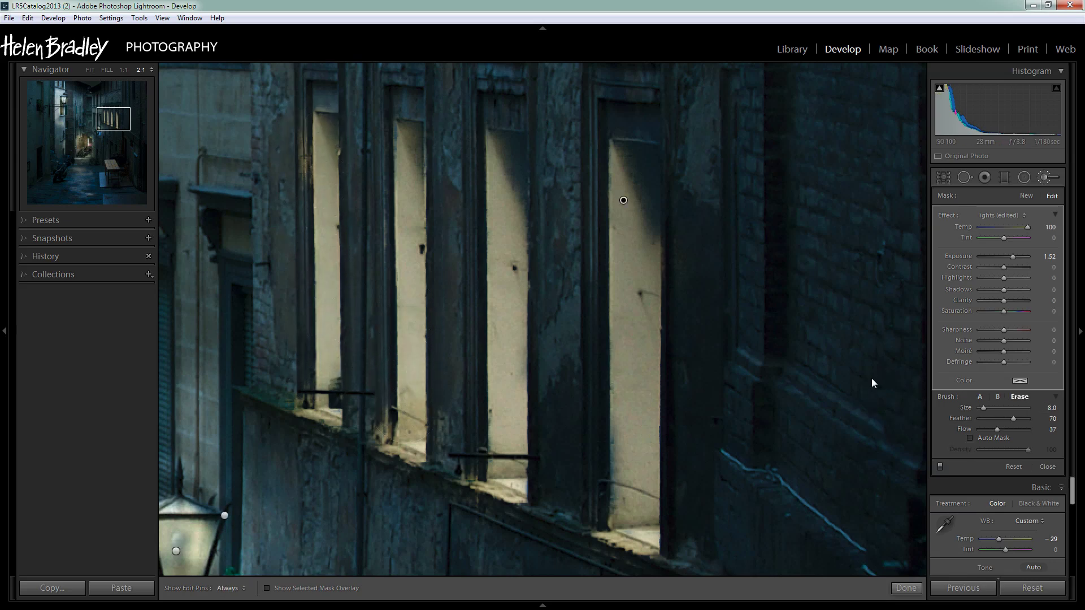
key("h")
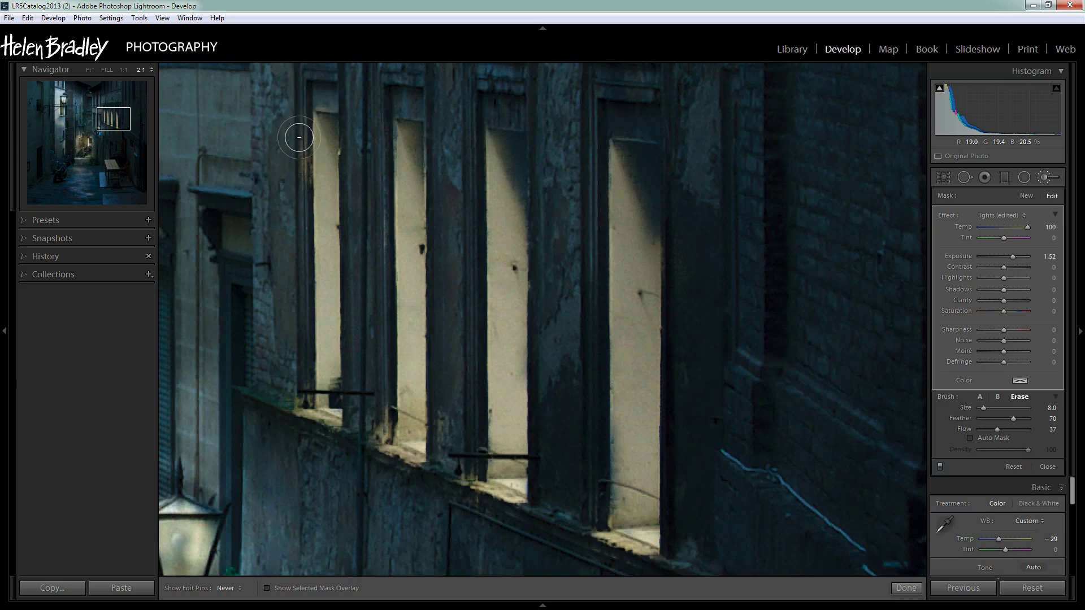
key("h")
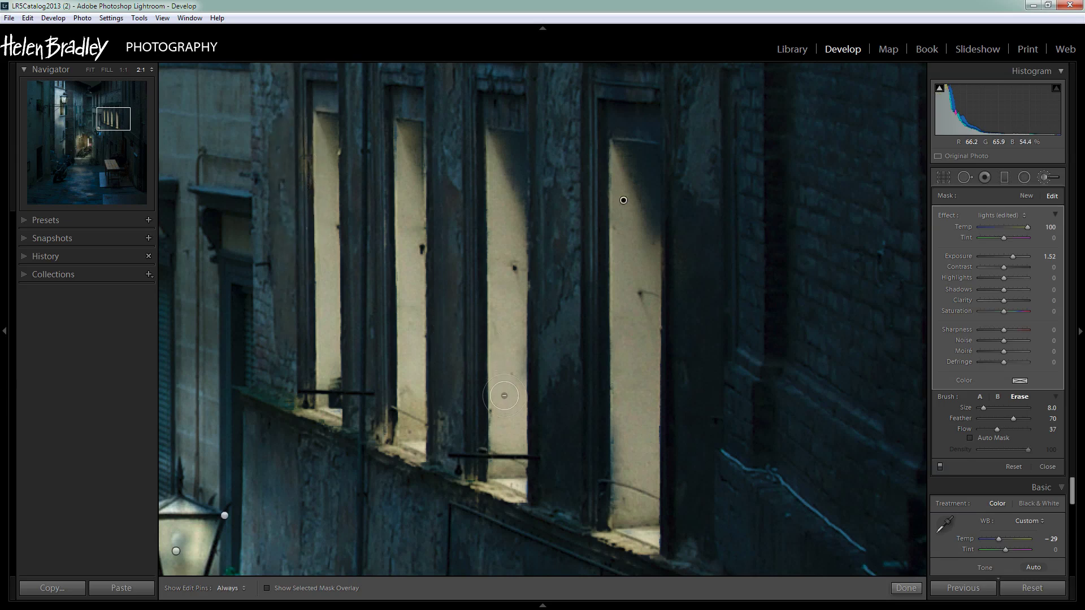
left_click(274, 592)
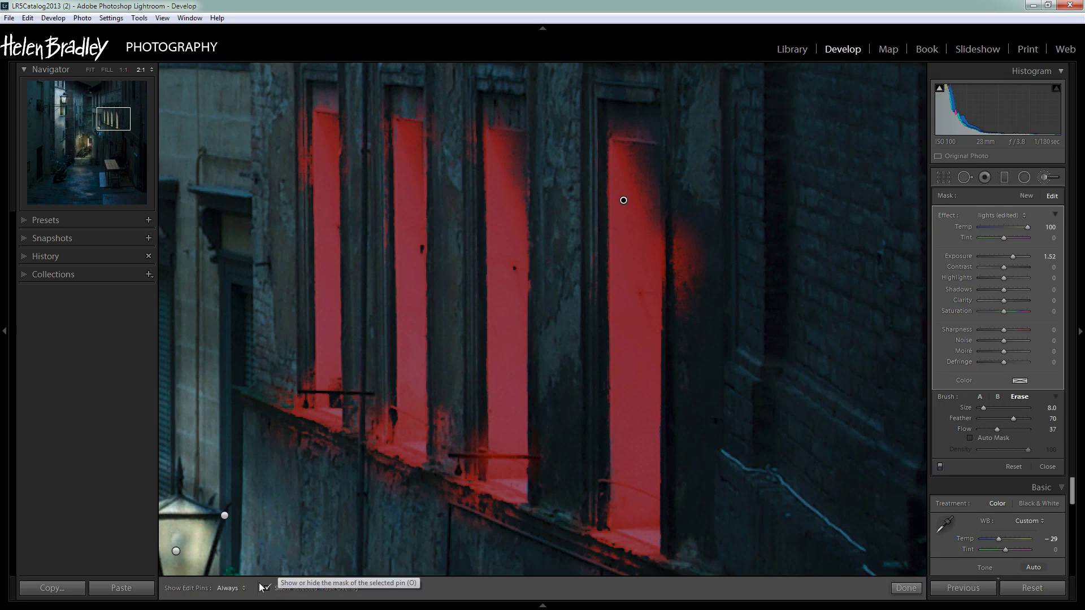
left_click(268, 589)
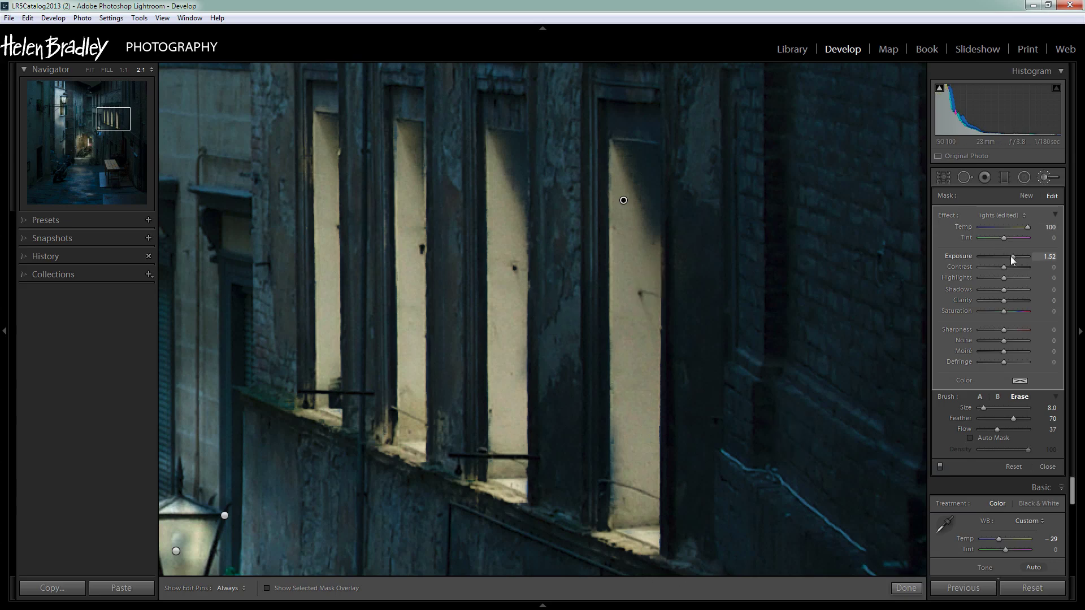
Set the window mask's exposure to 0.57 and finish brushing
left_click_drag(1012, 256, 1006, 256)
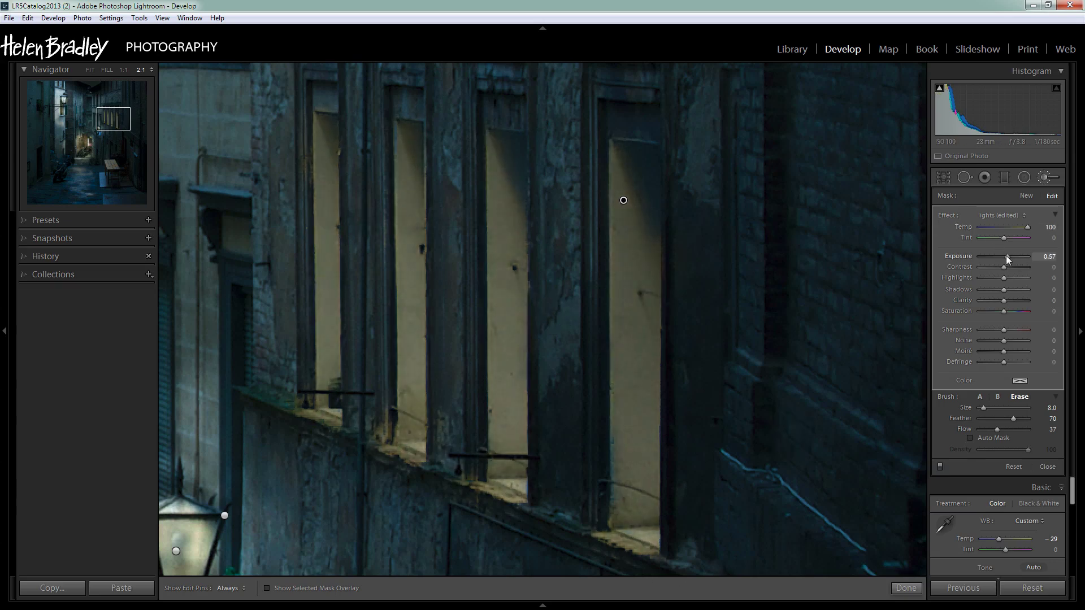
left_click(906, 590)
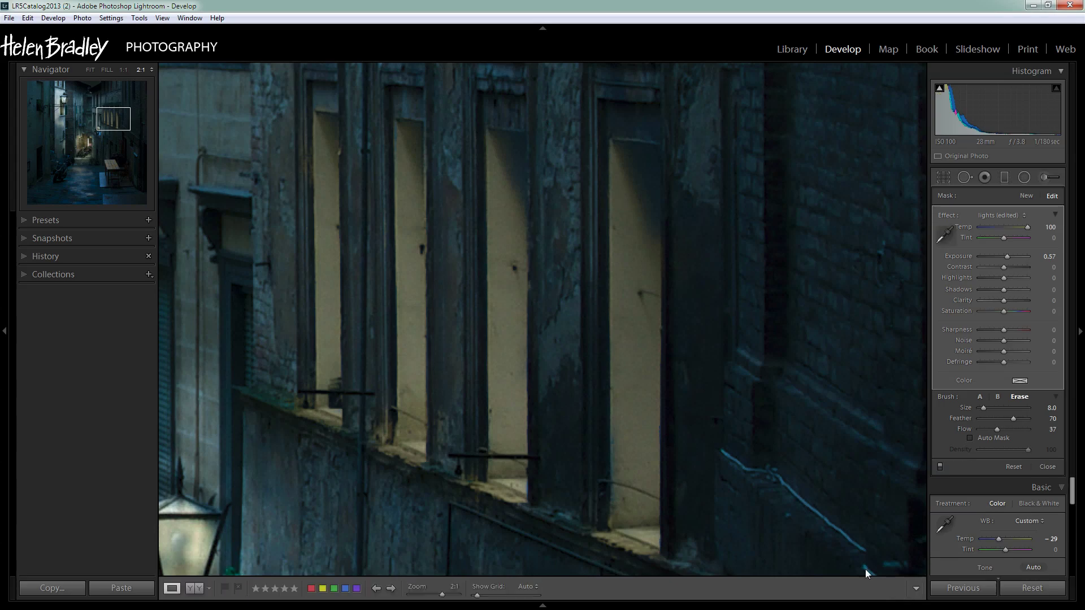
left_click(793, 534)
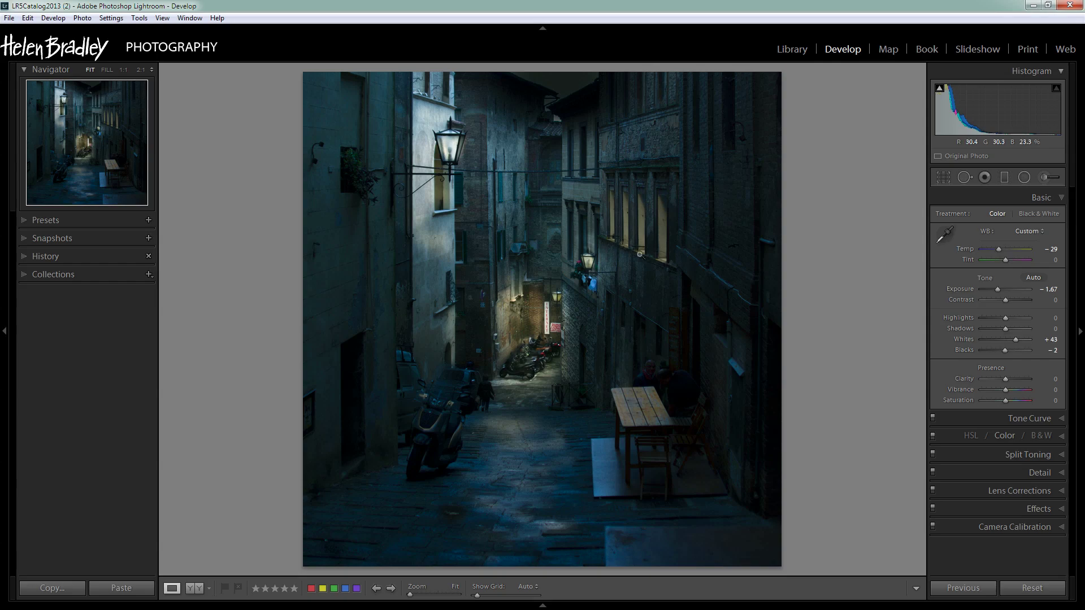
Reopen the mask on the four tall windows for editing and set its exposure to 0.38
left_click(626, 239)
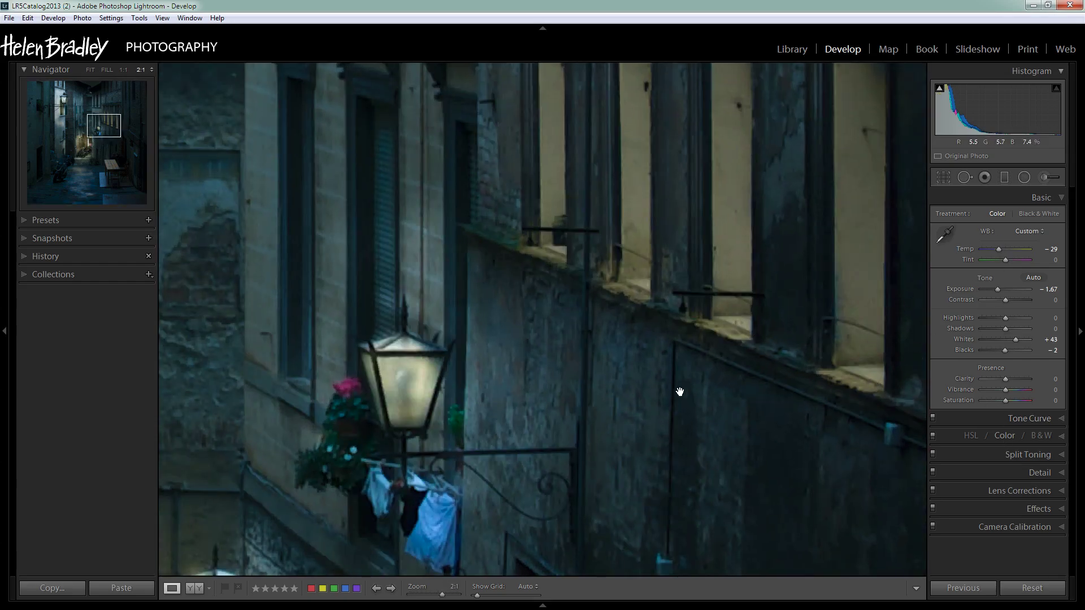
left_click(1043, 177)
mouse_move(758, 163)
left_mouse_down()
mouse_move(741, 172)
mouse_move(684, 314)
mouse_move(655, 339)
left_mouse_up()
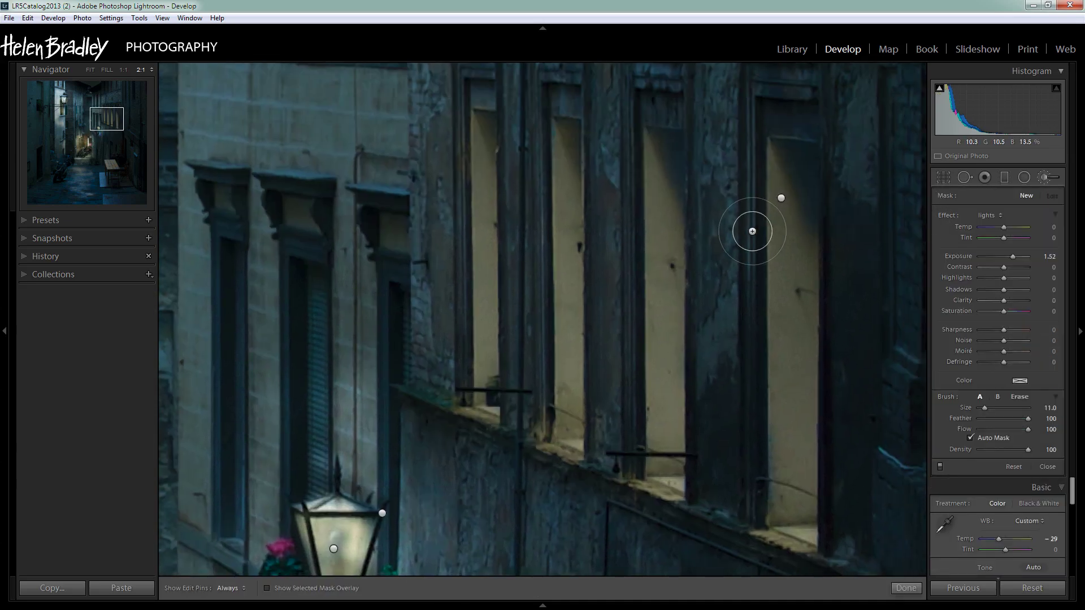
left_click(780, 198)
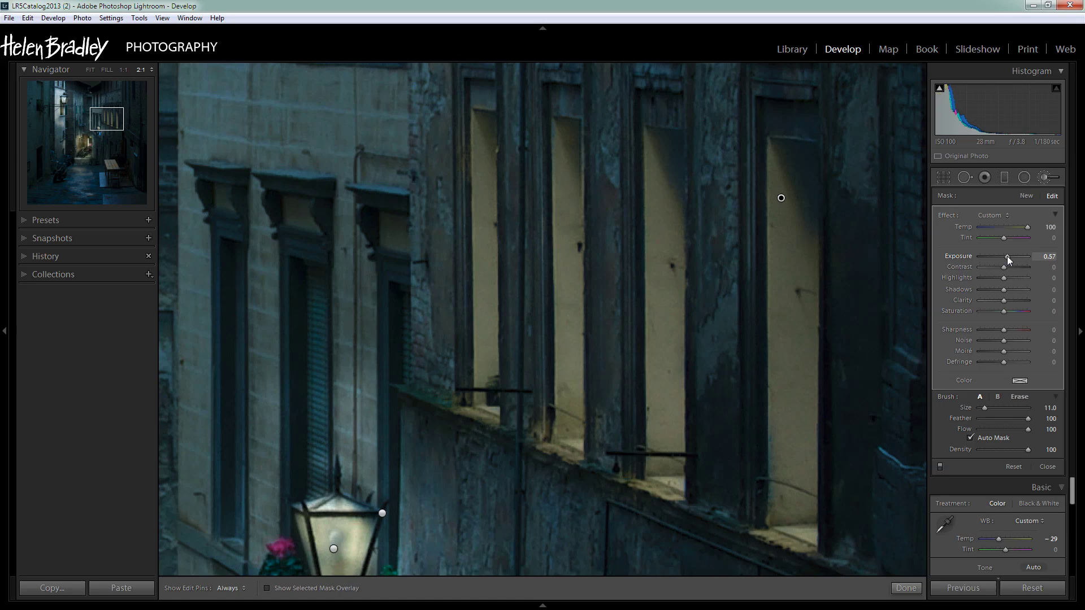
left_click_drag(1007, 256, 1006, 256)
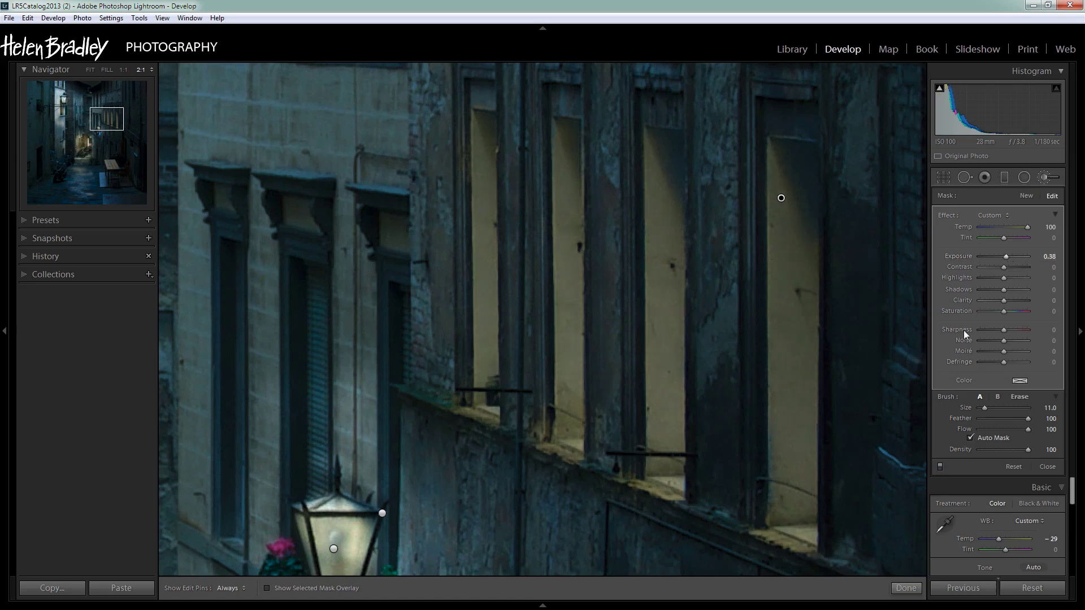
Brush a new mask with the lights effect at exposure 1.52 over the sills of the four tall windows
left_click(1025, 195)
mouse_move(780, 545)
left_mouse_down()
mouse_move(802, 528)
mouse_move(774, 534)
mouse_move(797, 537)
left_mouse_up()
left_click_drag(664, 479, 650, 471)
left_click_drag(573, 434, 577, 432)
left_click_drag(480, 408, 490, 408)
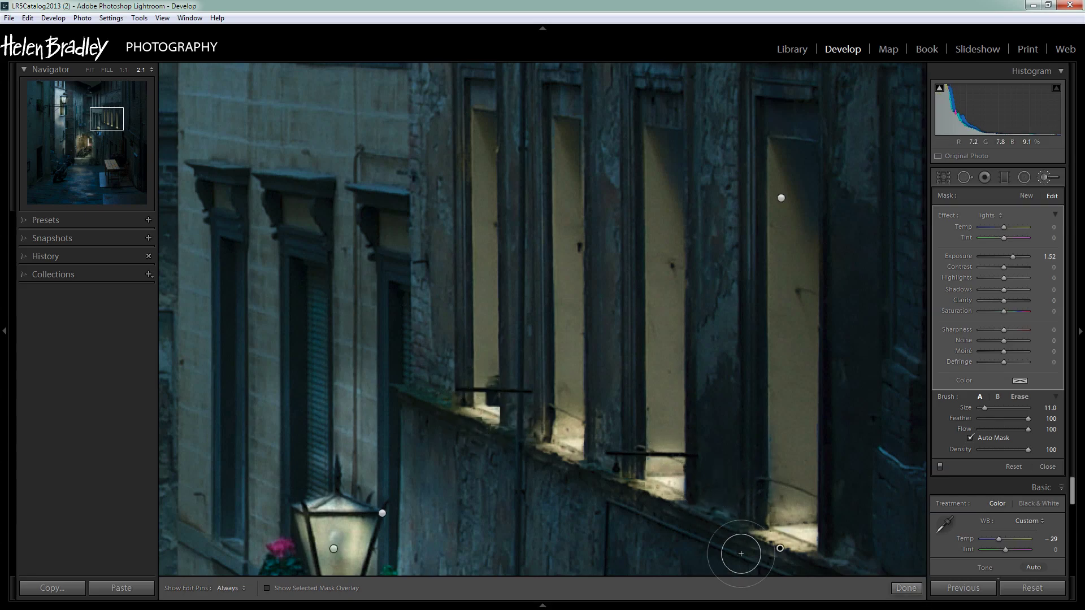
left_click(907, 589)
Reopen the window sill mask and set its temperature to 64 and its exposure to 0.19
left_click(656, 504)
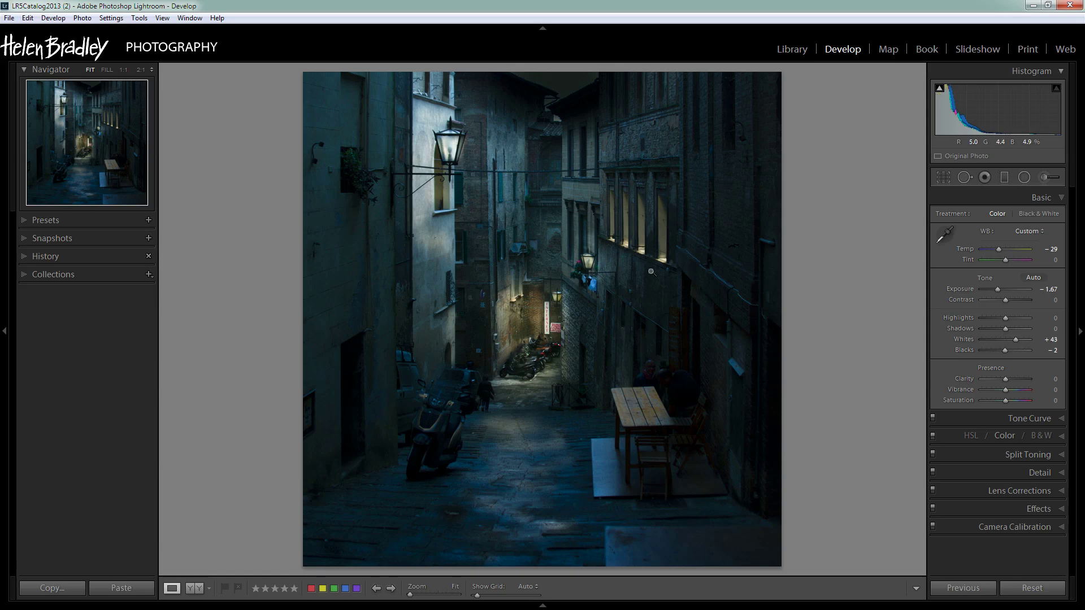
left_click(1045, 177)
left_click_drag(660, 262, 741, 264)
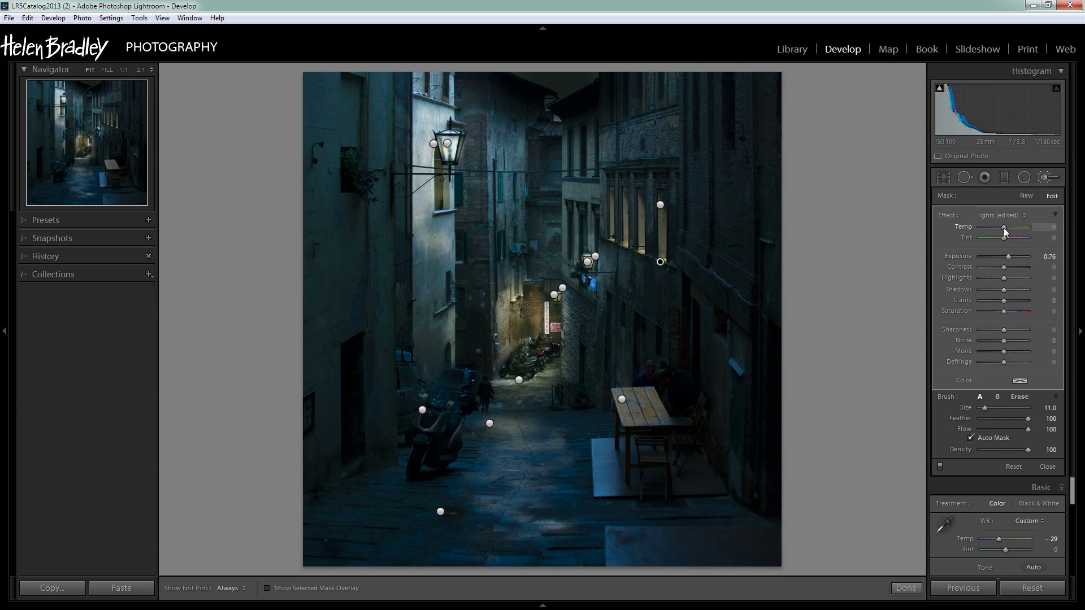
left_click_drag(1022, 227, 1019, 227)
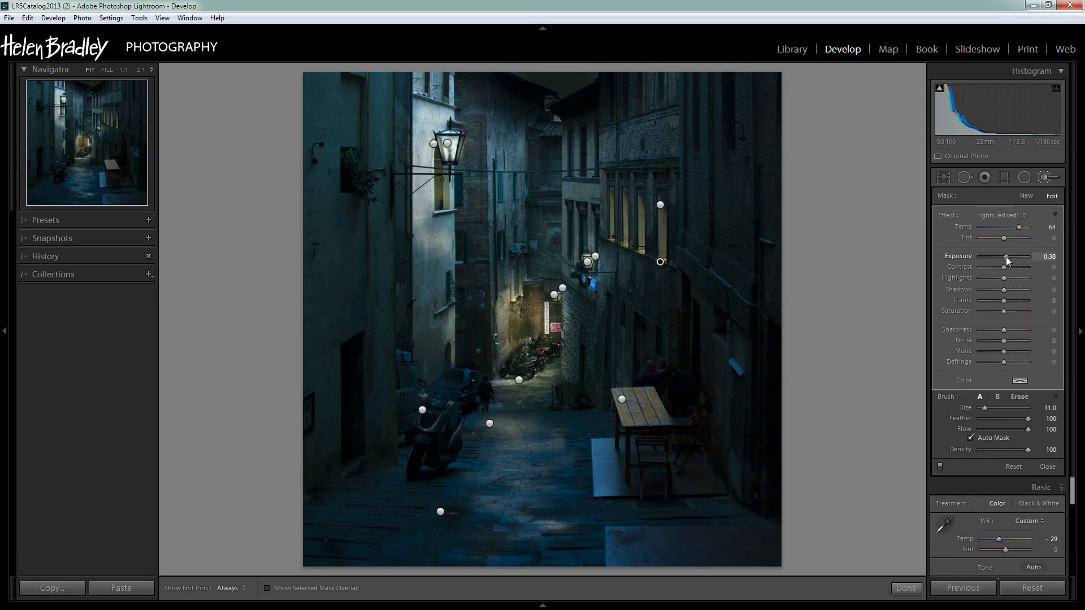
left_click_drag(1006, 256, 1004, 257)
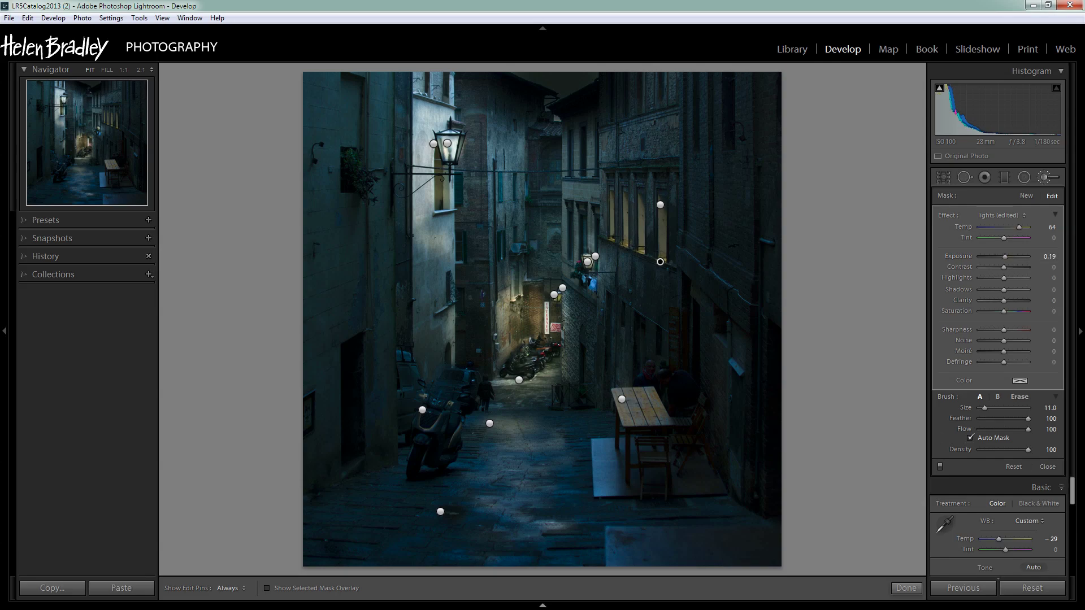
left_click(897, 589)
Brush a new mask over the hanging laundry and set its temperature to 86 and exposure to -0.38
left_click(574, 291)
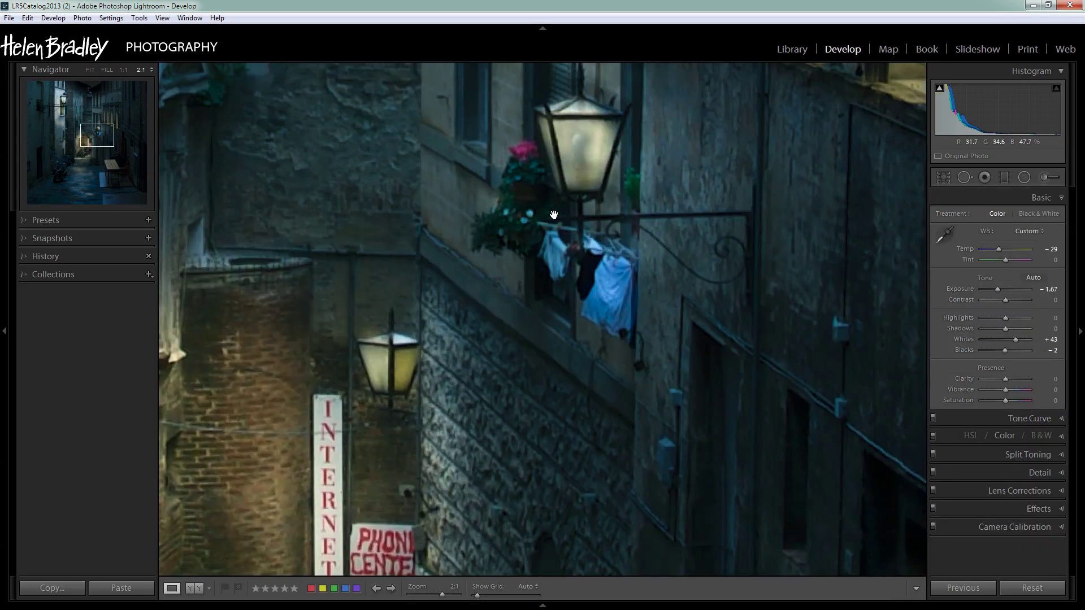
left_click(1045, 178)
mouse_move(602, 271)
left_mouse_down()
mouse_move(583, 326)
mouse_move(615, 325)
mouse_move(614, 284)
mouse_move(545, 248)
left_mouse_up()
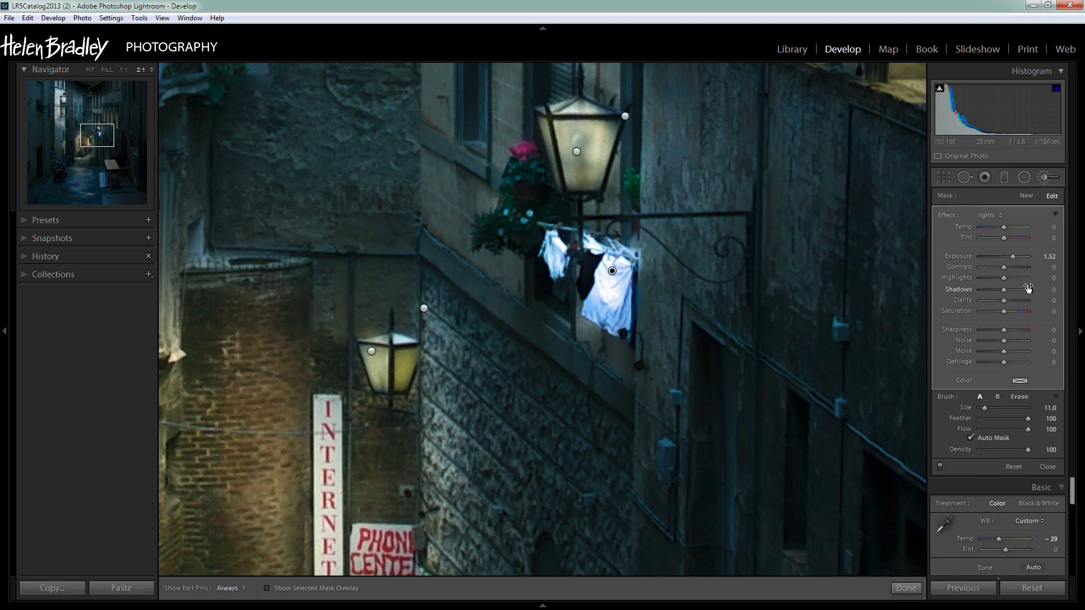
double_click(962, 258)
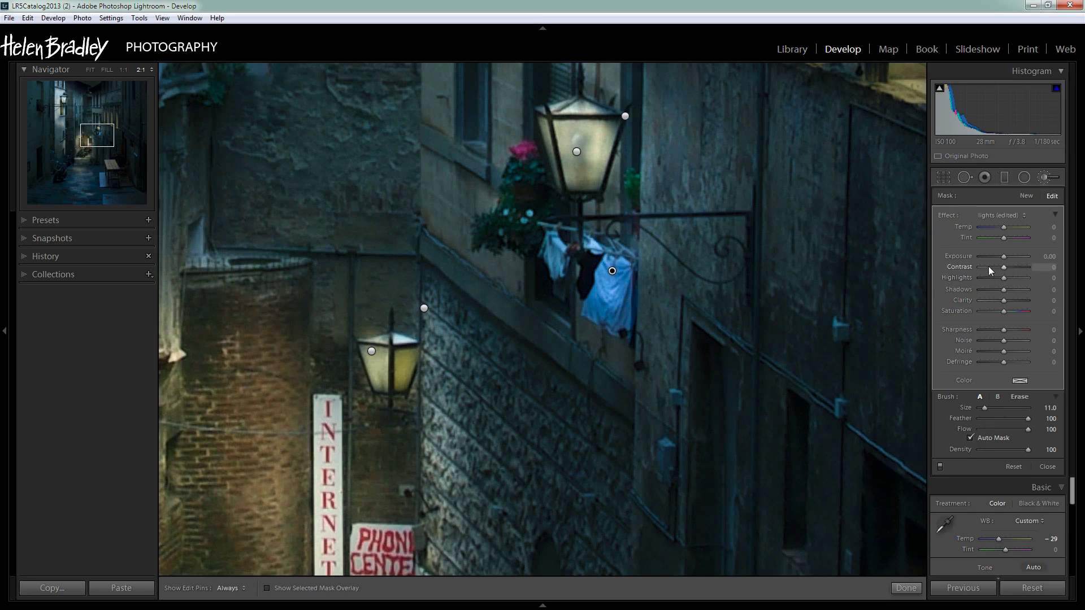
left_click_drag(1003, 227, 1019, 229)
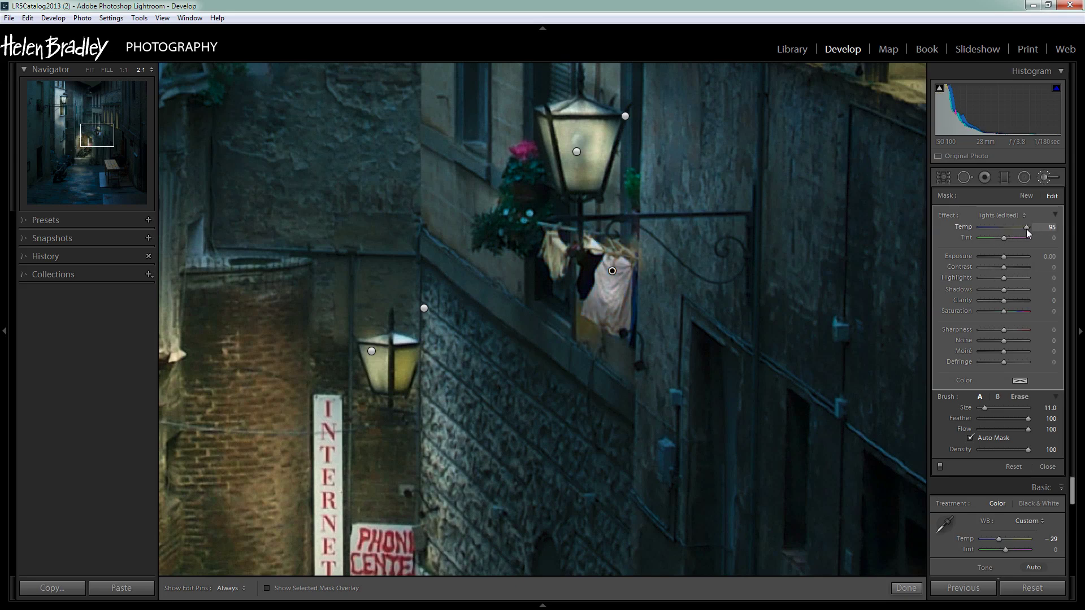
left_click_drag(1006, 256, 1002, 255)
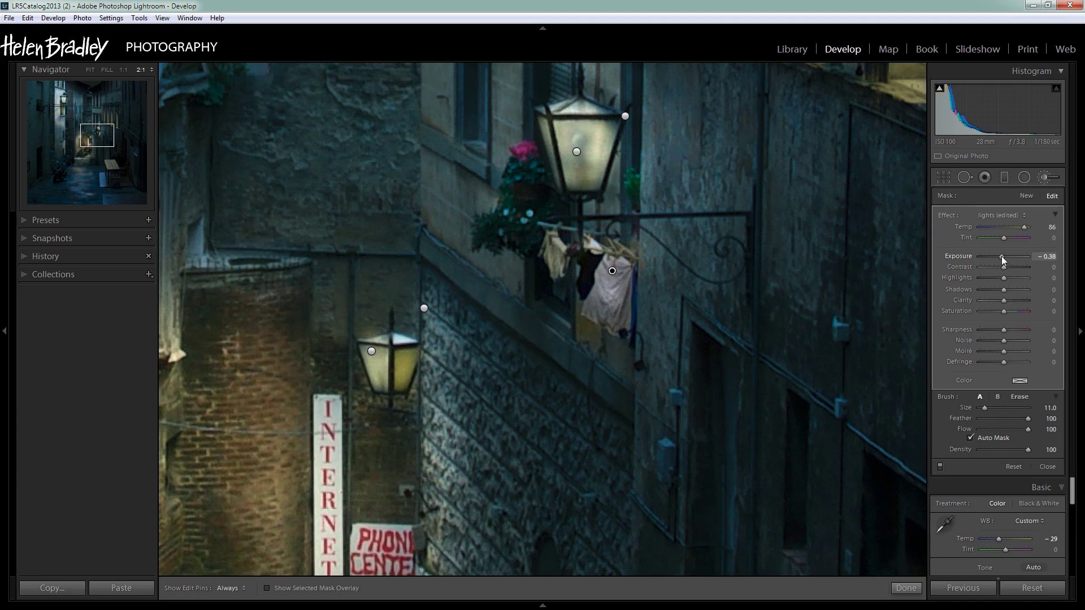
Switch the brush to Erase at size 6.0, check the laundry mask's edges with the edit pins hidden, and finish brushing
left_click(1011, 398)
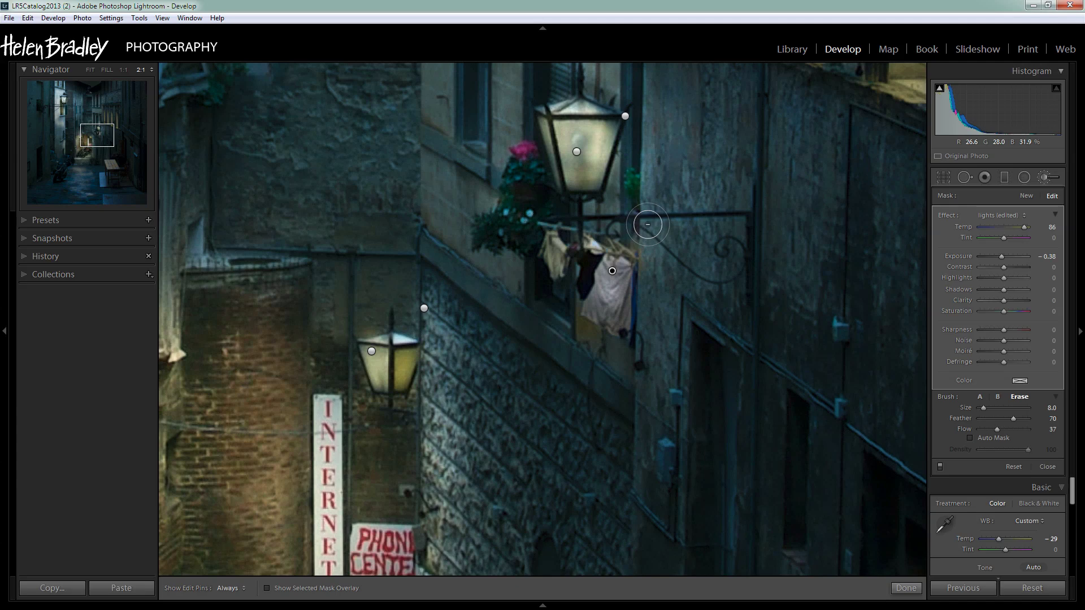
key("h")
scroll(641, 257, "down", 2)
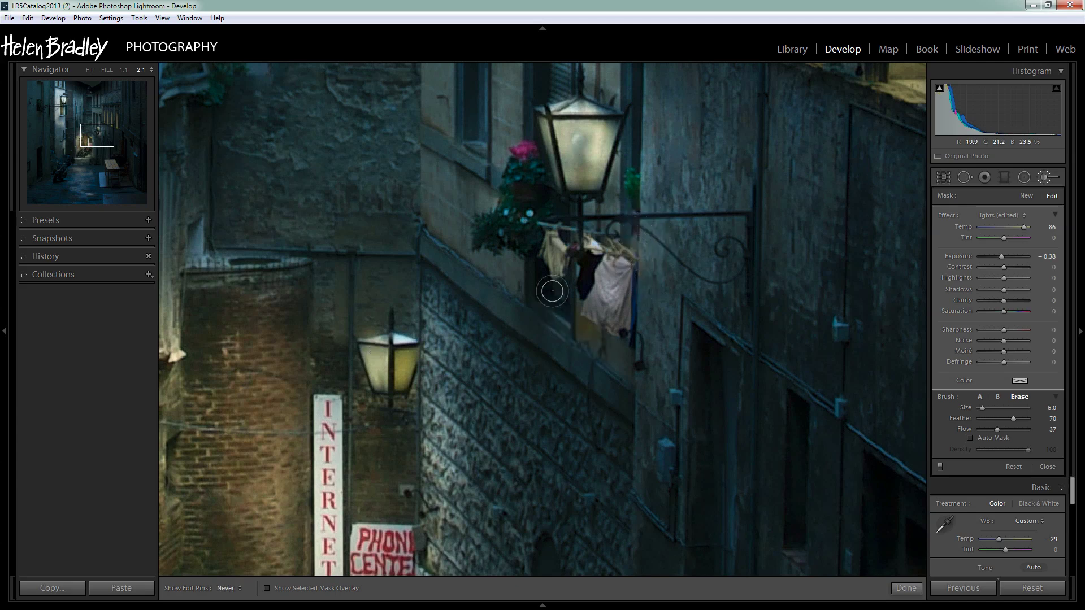
key("h")
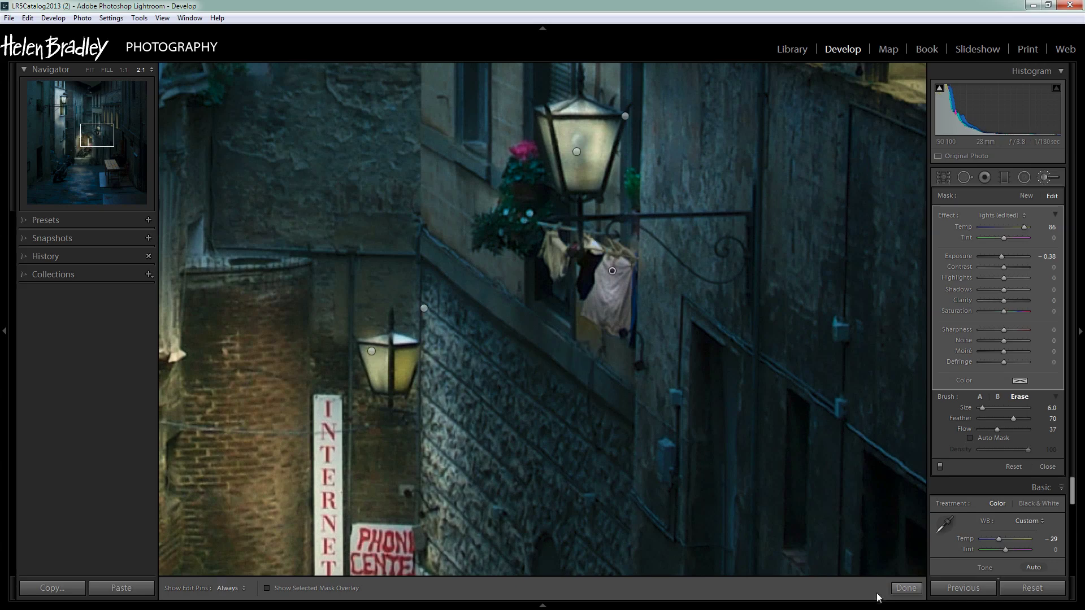
left_click(904, 587)
Crop the upper edge of the photo slightly lower to trim away the remaining sky above the alley
left_click(574, 433)
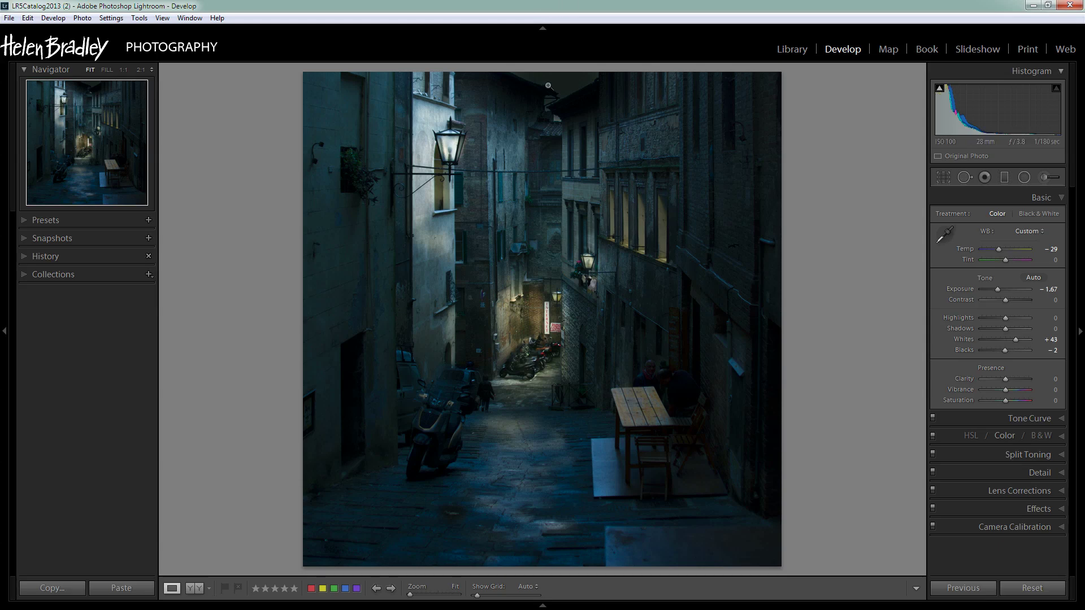
left_click(943, 177)
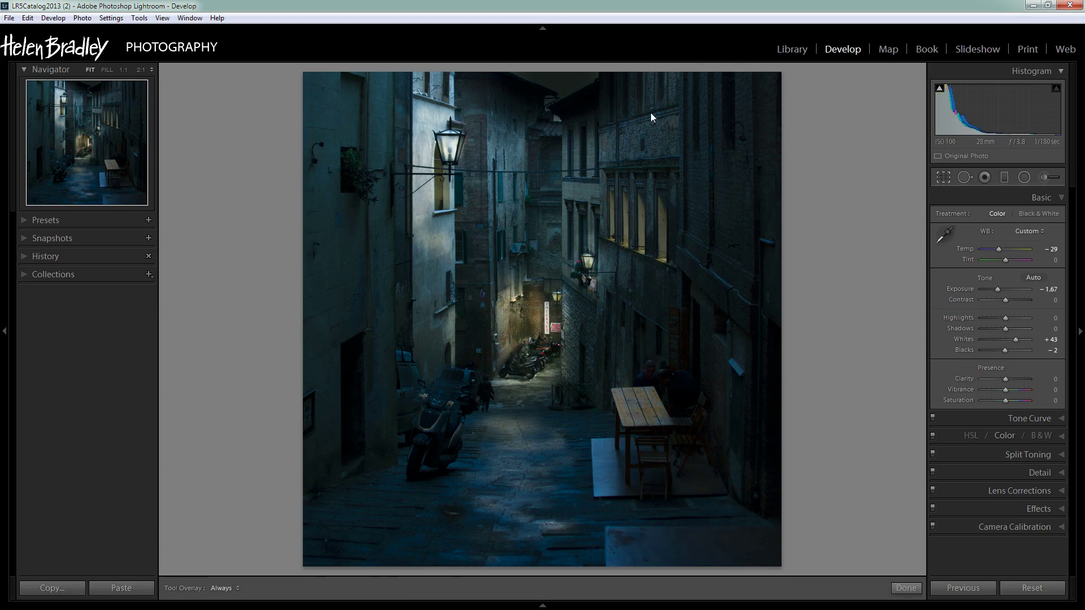
left_click_drag(543, 148, 540, 161)
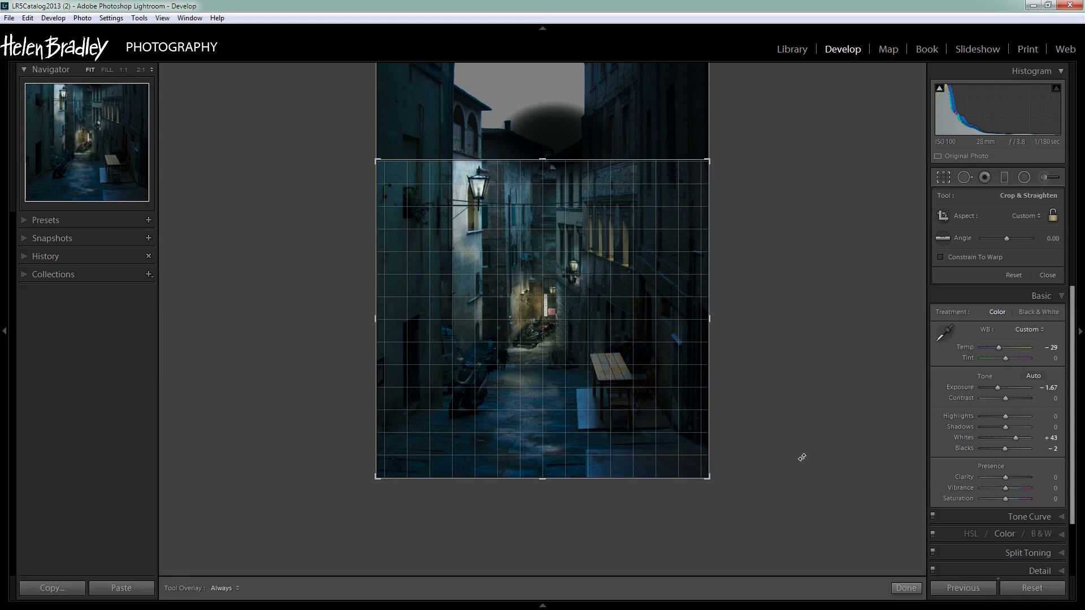
left_click(904, 588)
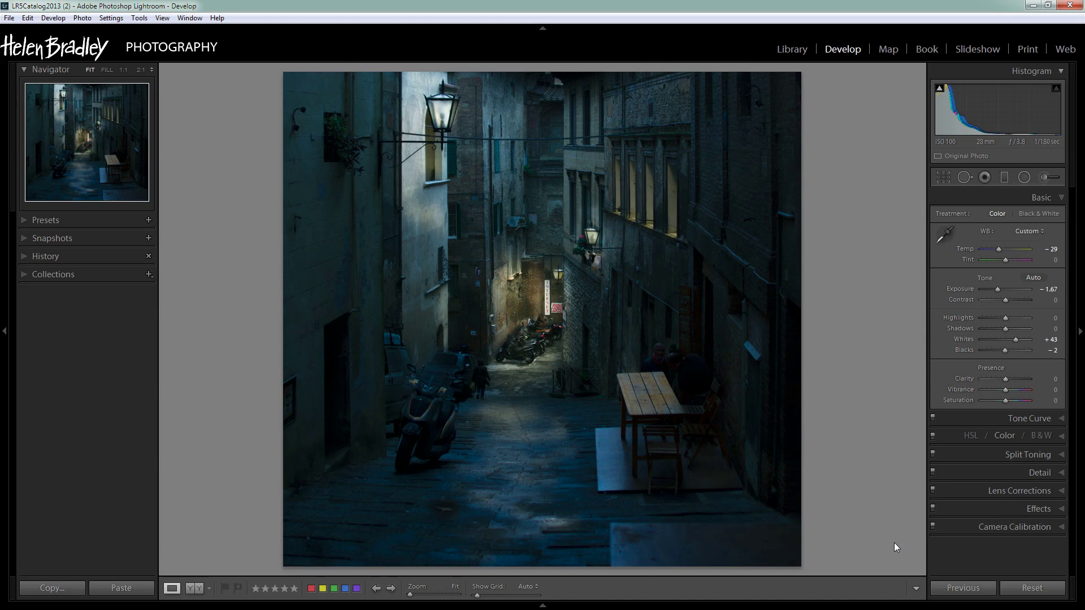
Compare the finished night scene with the before version of the photo
key("backslash")
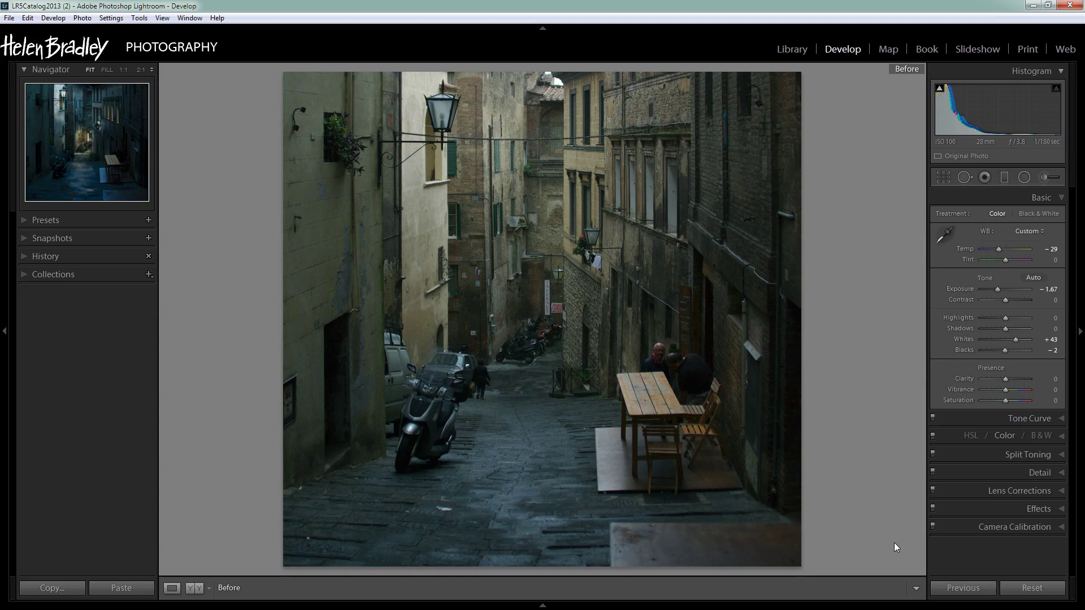
key("backslash")
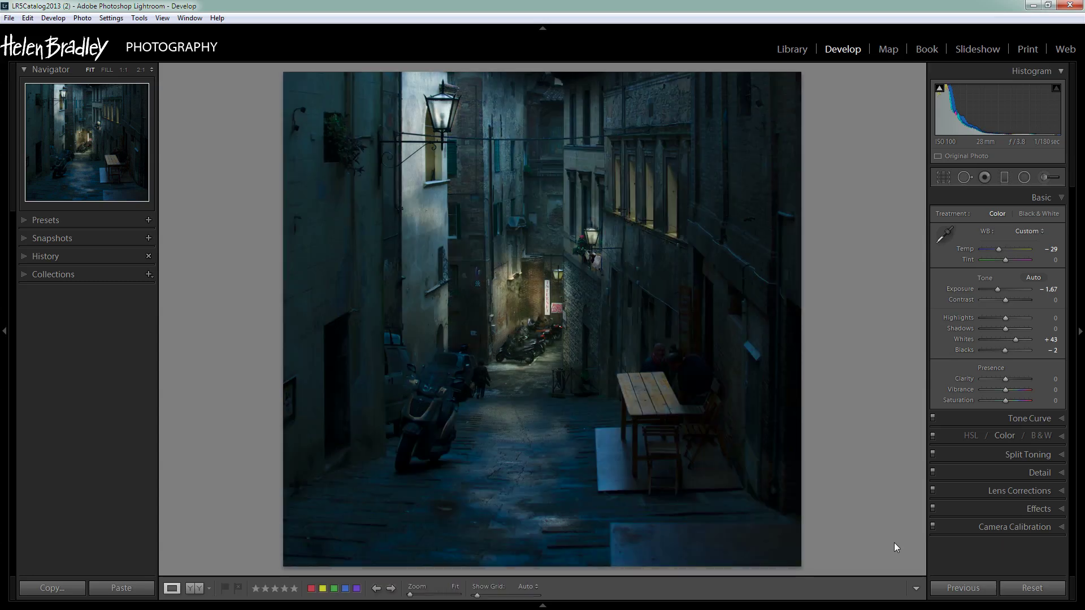